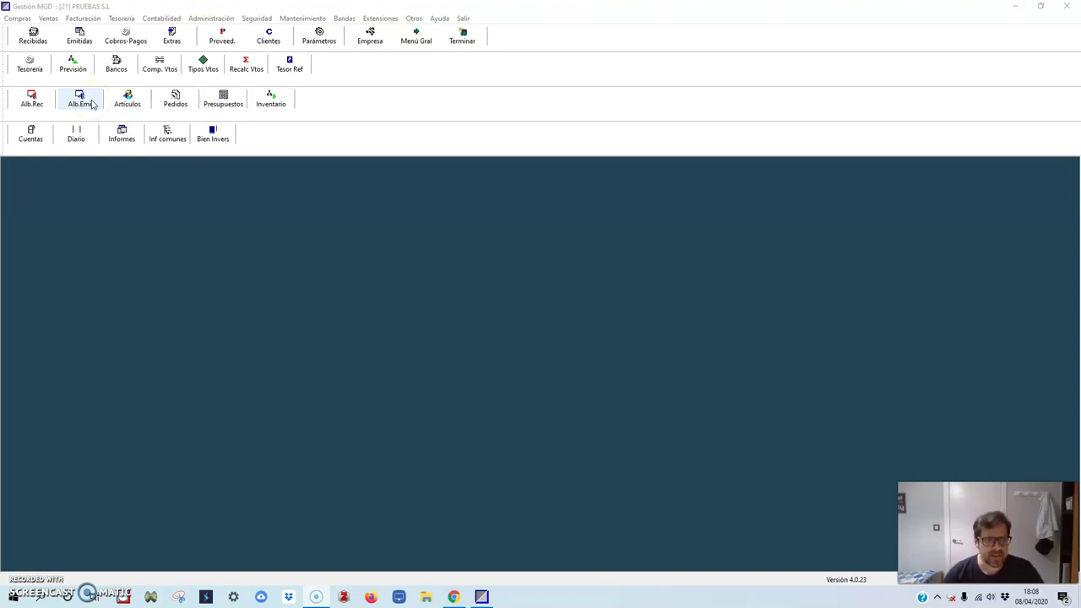
Step: Glance at the issued delivery notes list and close it again
left_click(81, 100)
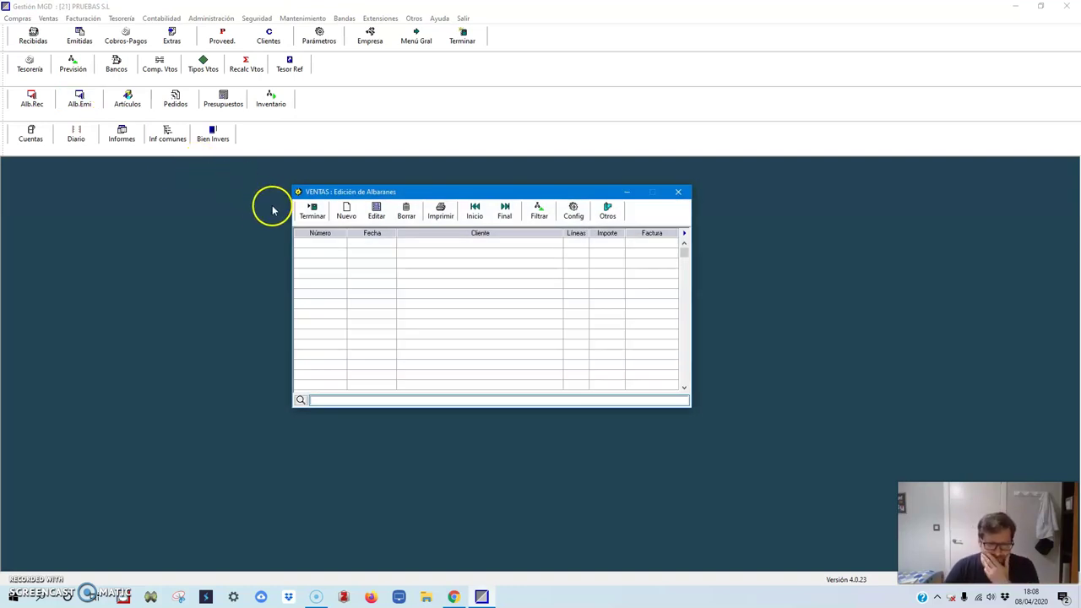
left_click(311, 211)
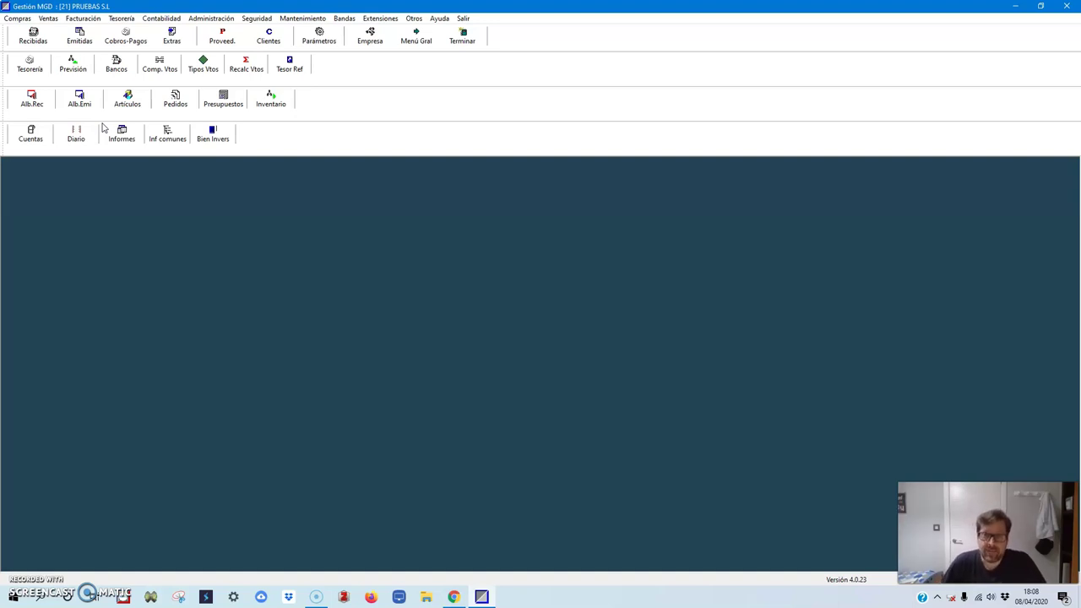
left_click(105, 91)
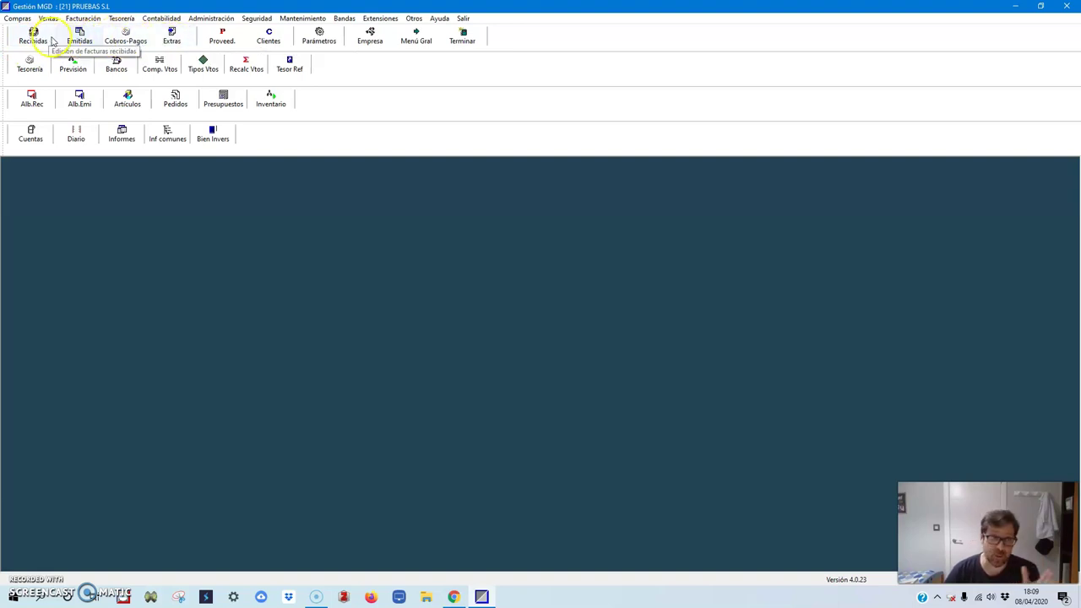
Step: Browse the supplier list, starting with INFORMATICA PILIUS, then move on to clients
left_click(220, 38)
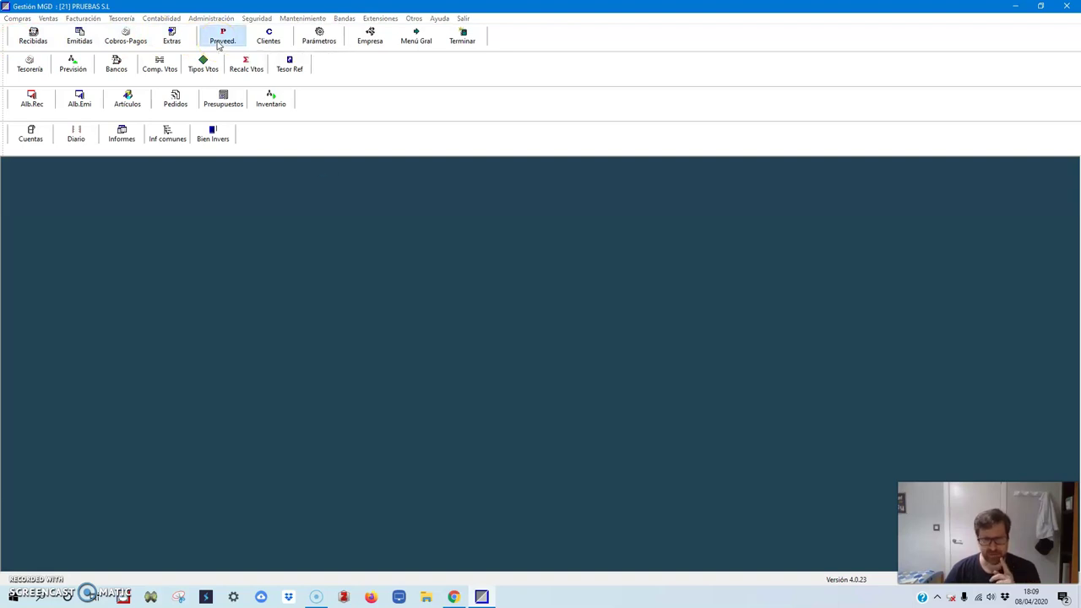
left_click(471, 256)
left_click(465, 266)
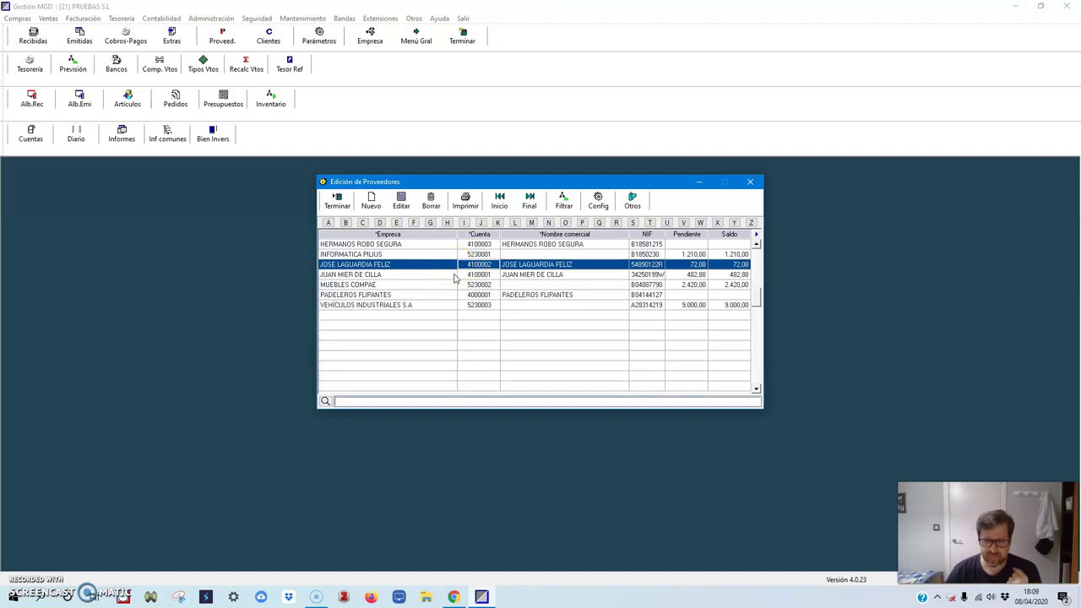
left_click(457, 276)
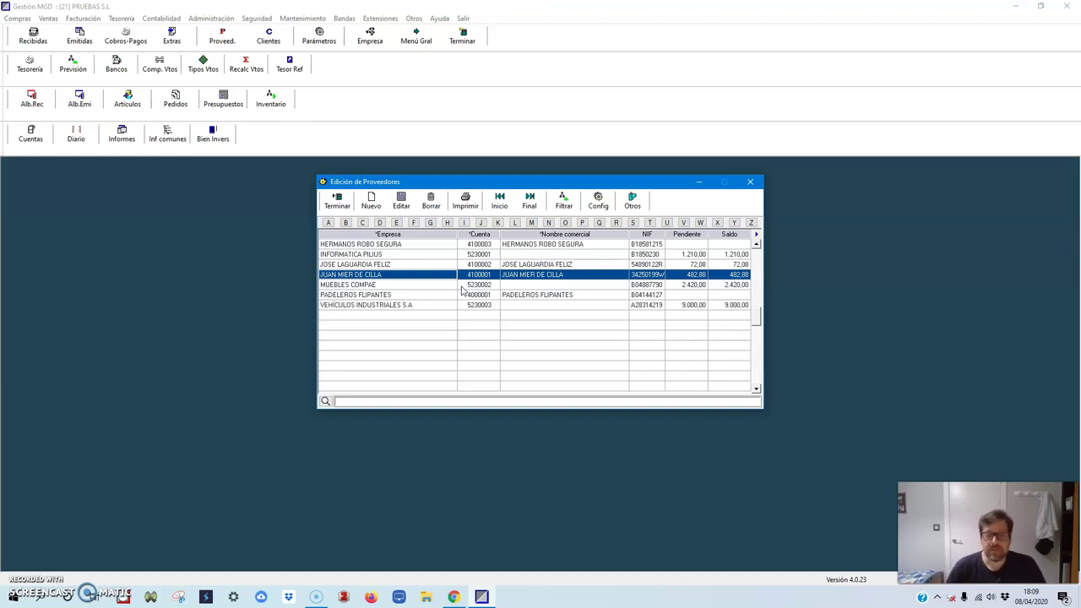
left_click(338, 195)
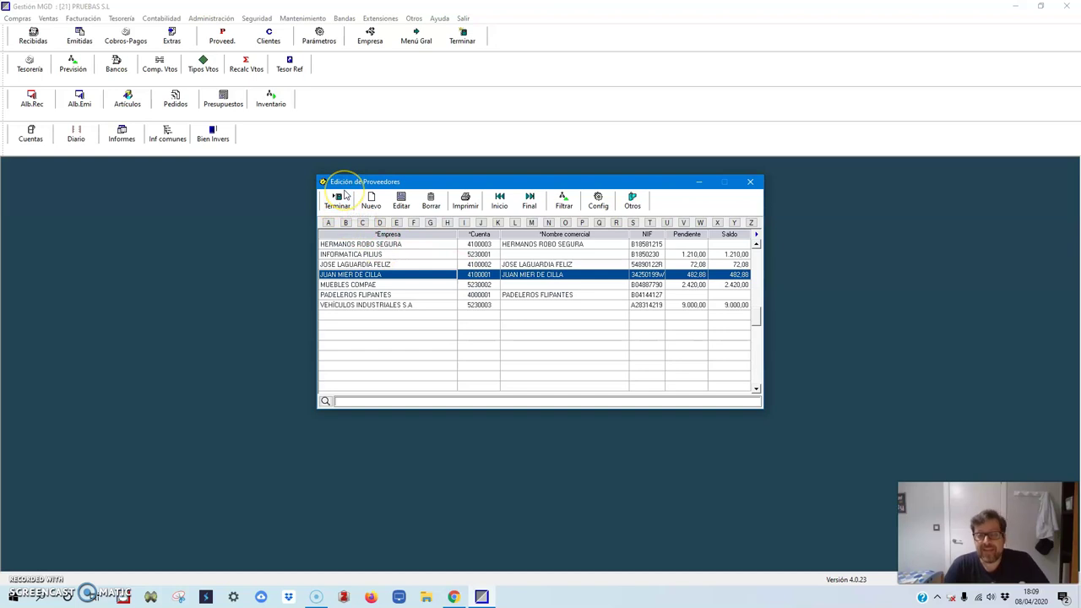
left_click(269, 38)
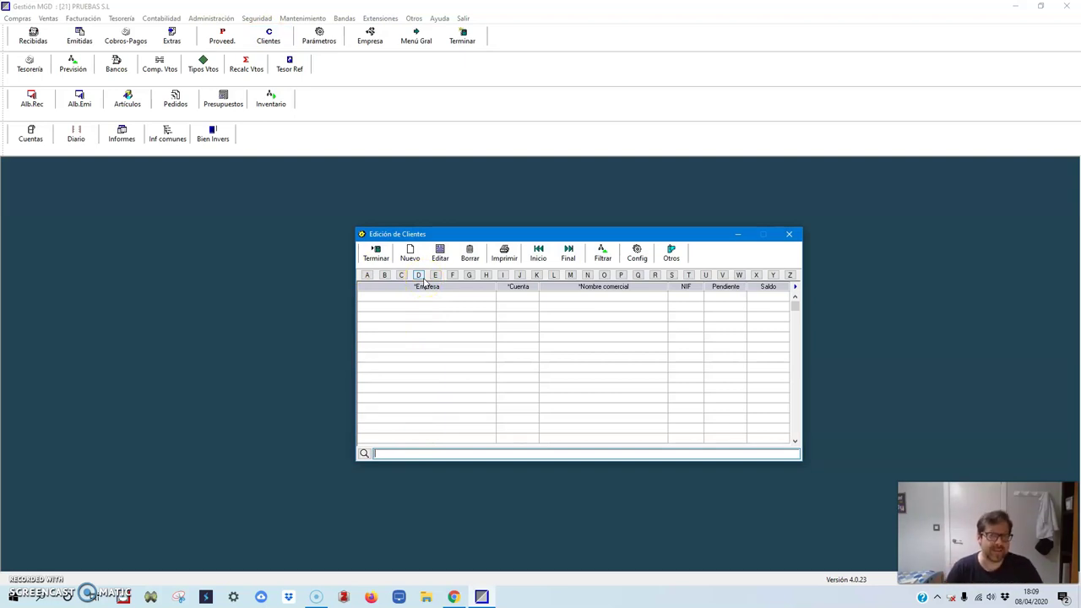
Step: Start a new ordinary client of type 430 from the client list
left_click(376, 254)
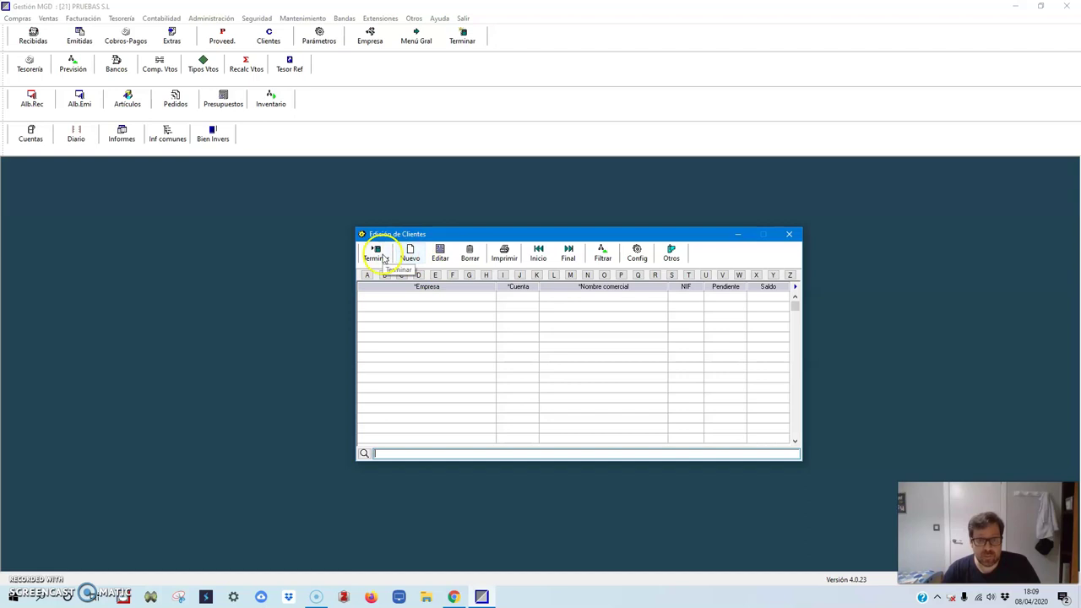
left_click(269, 37)
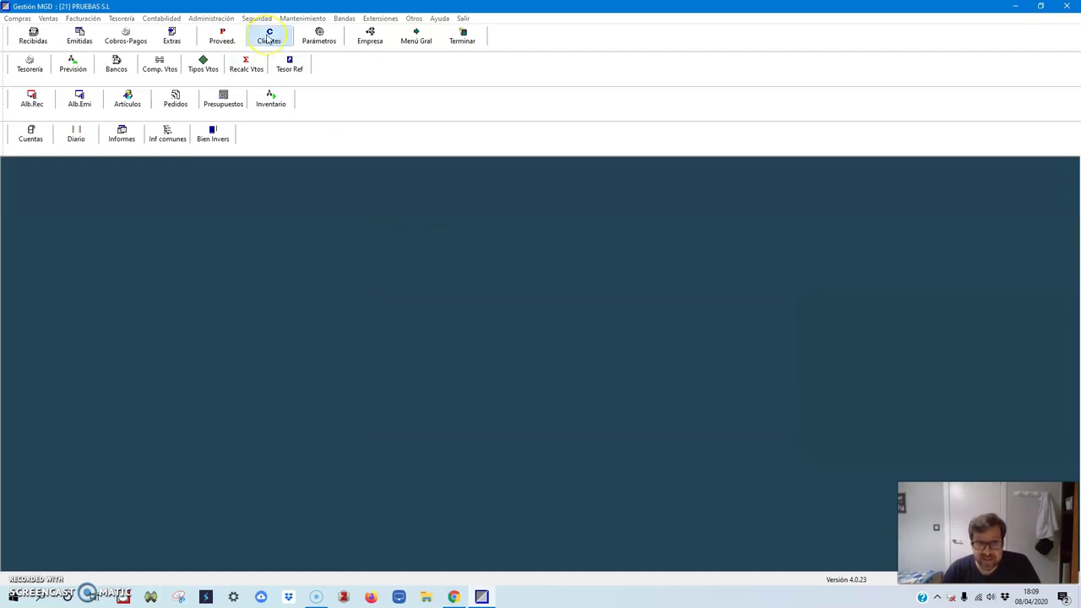
left_click(410, 253)
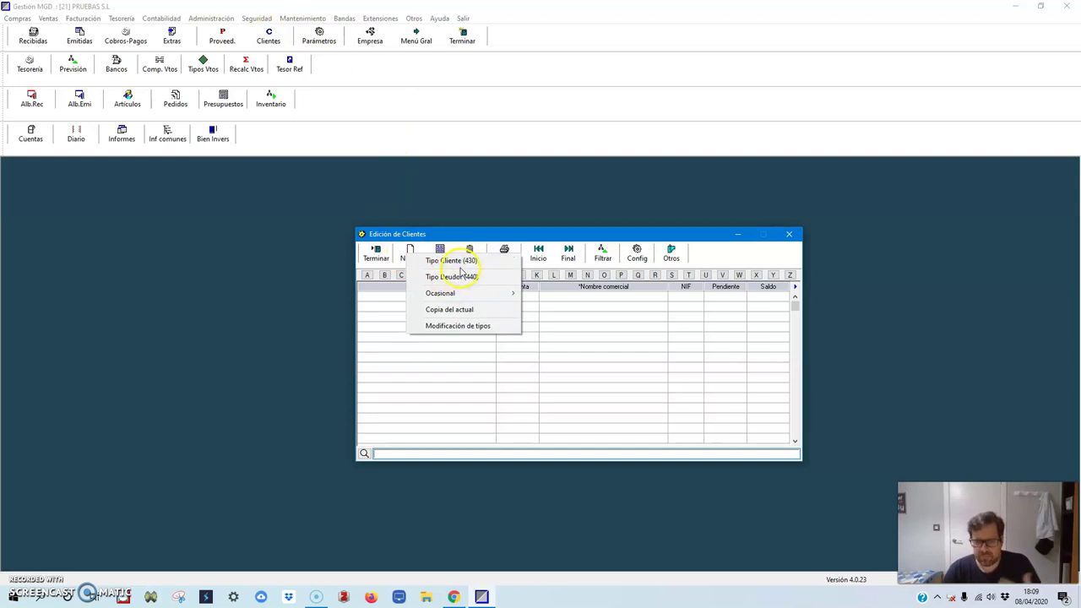
left_click(464, 263)
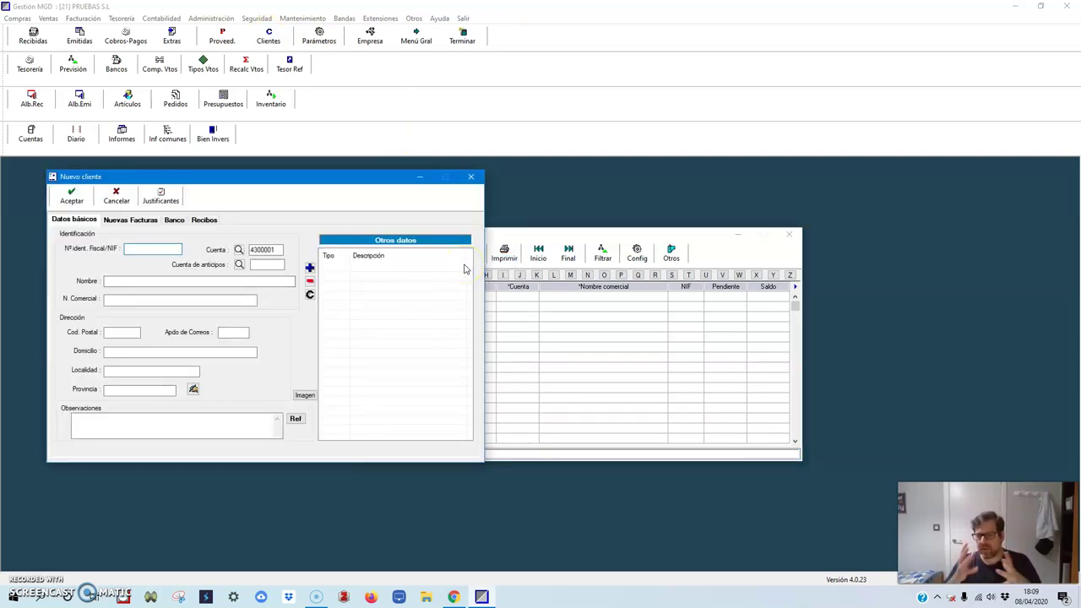
Step: Enter the client's tax ID and check the account and advance-payment account fields
left_click_drag(332, 176, 492, 177)
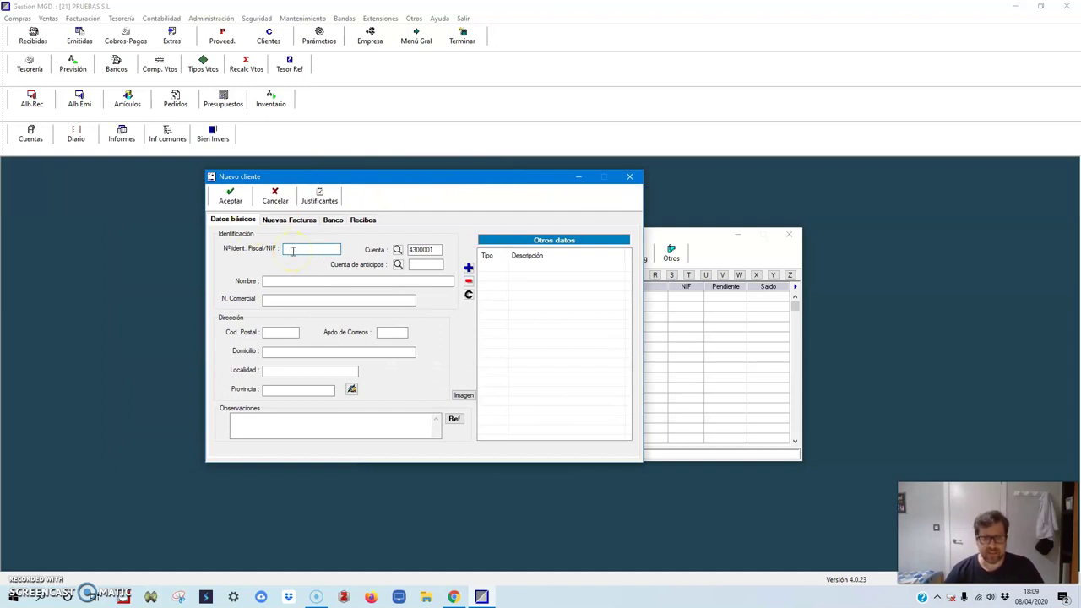
type("B")
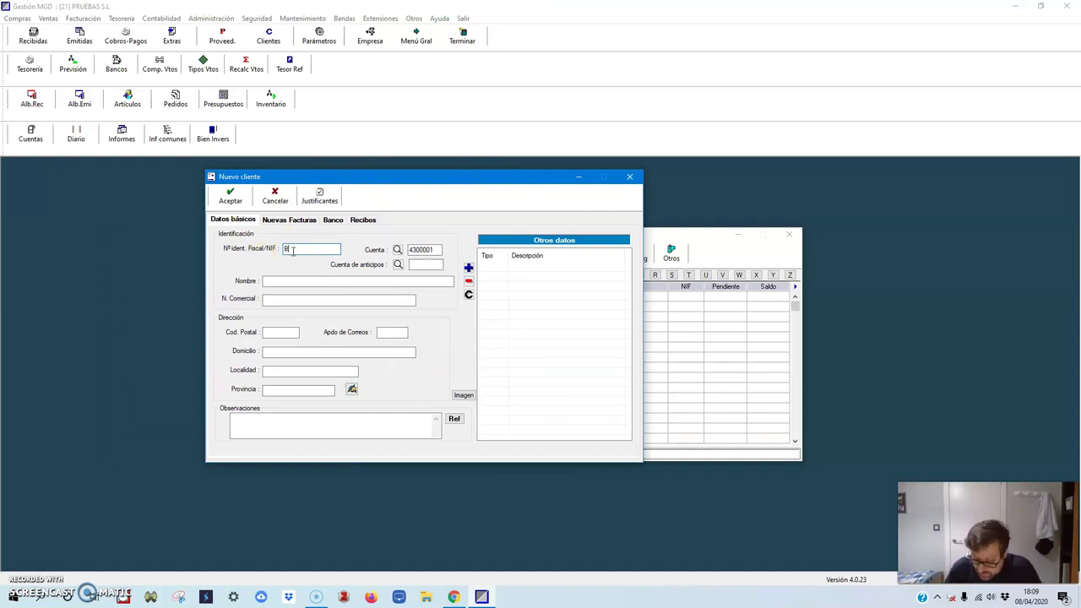
type("04809070")
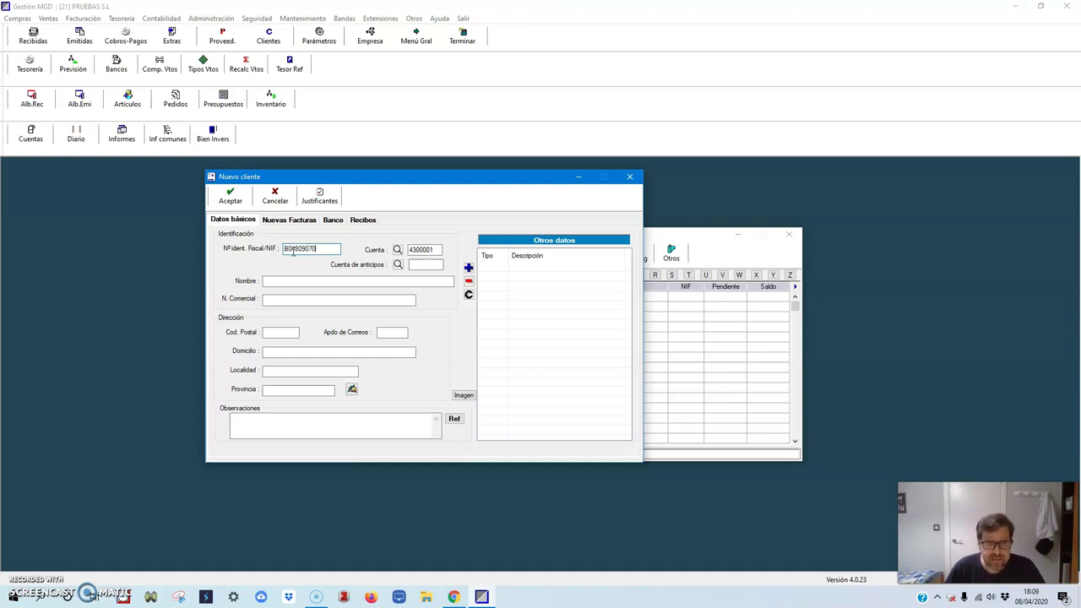
left_click(439, 250)
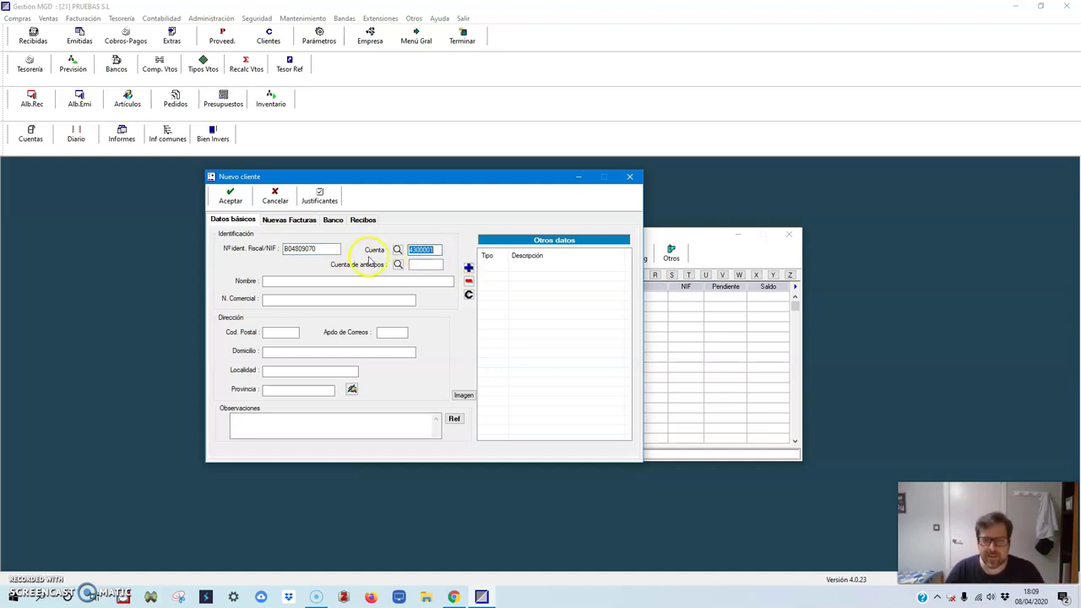
left_click(414, 265)
left_click(409, 269)
left_click(399, 266)
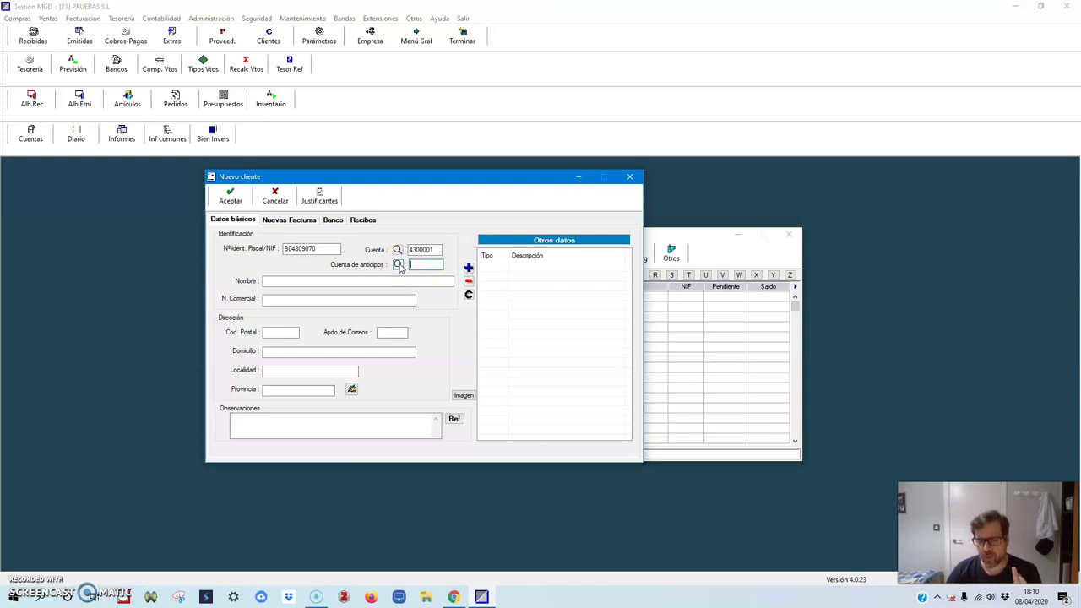
Step: Enter SPORT HUELVA S.L as name and trade name, with postal code 21001
left_click(335, 282)
type("SPORT HUELA")
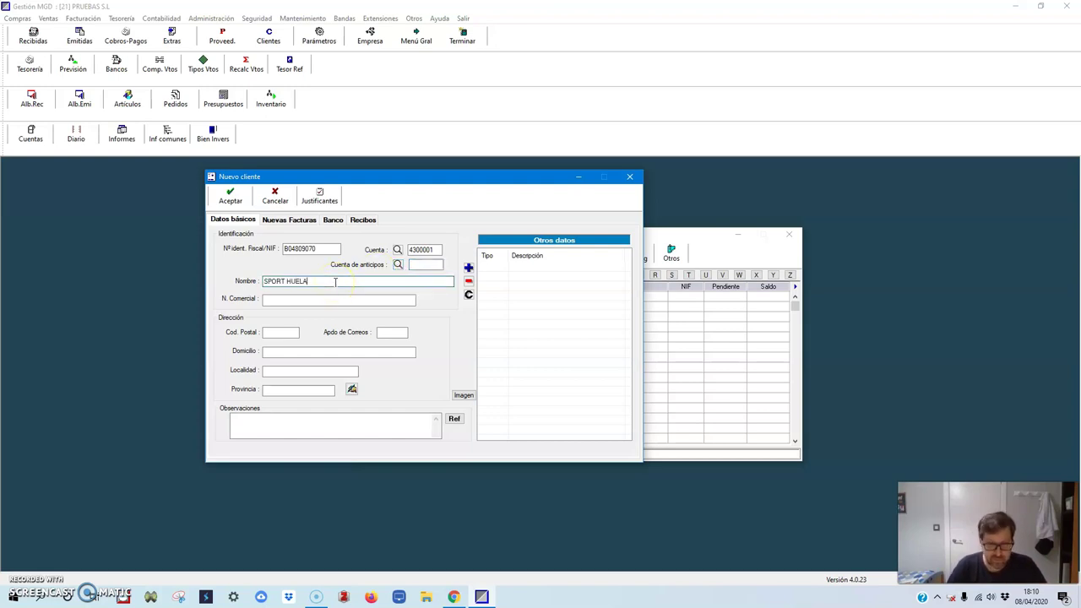
key("BackSpace")
type("VA S.L")
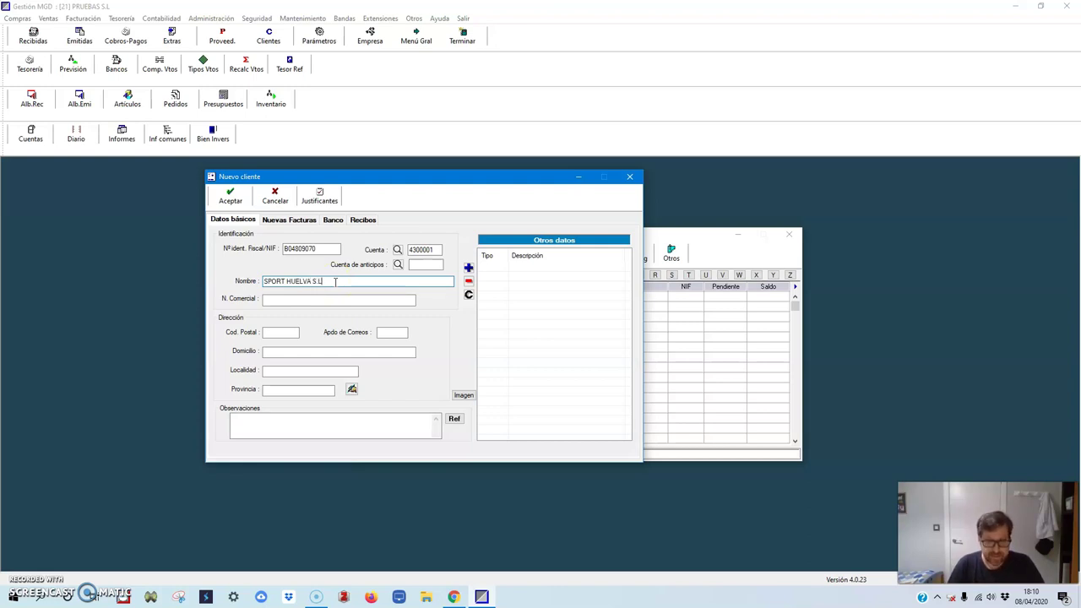
left_click_drag(335, 282, 212, 282)
key("ctrl+c")
left_click(272, 299)
key("ctrl+v")
left_click(275, 335)
type("21001")
key("Tab")
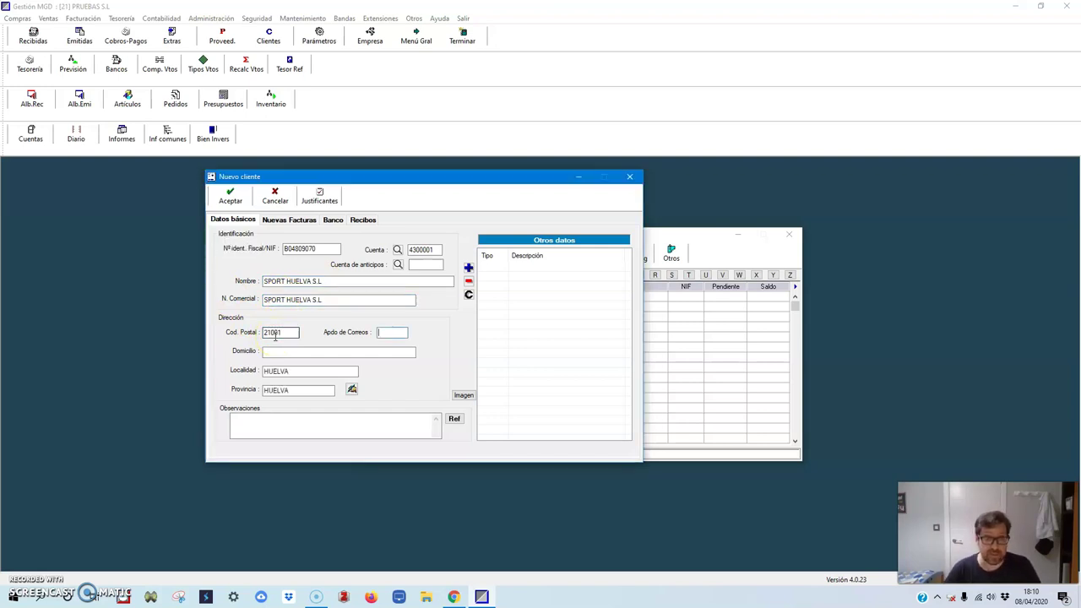
Step: Set the client to collect through CAJA RURAL DE GRANADA
left_click(289, 221)
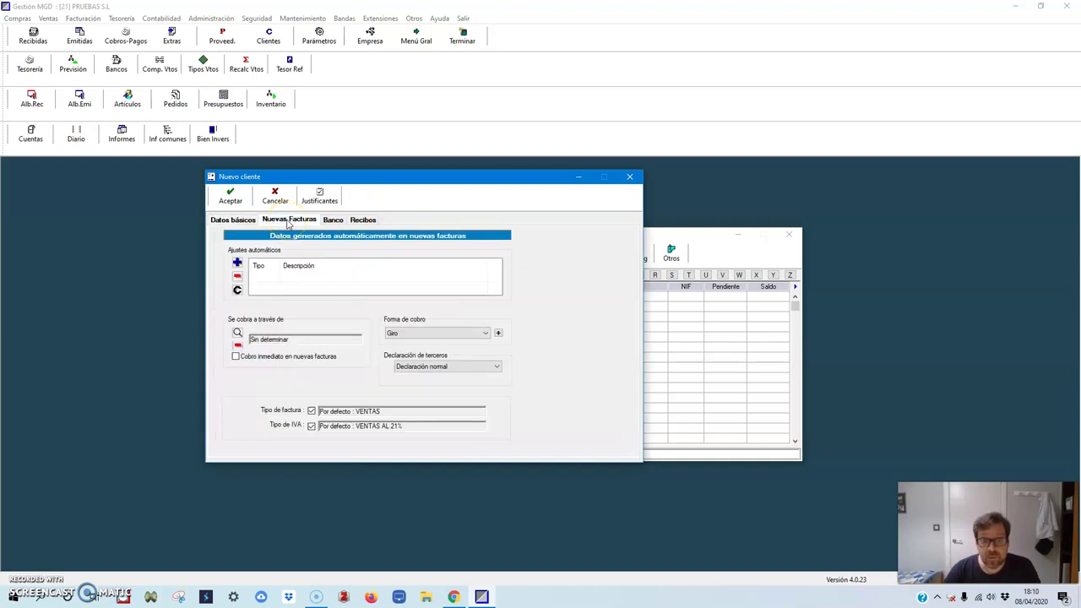
left_click(238, 333)
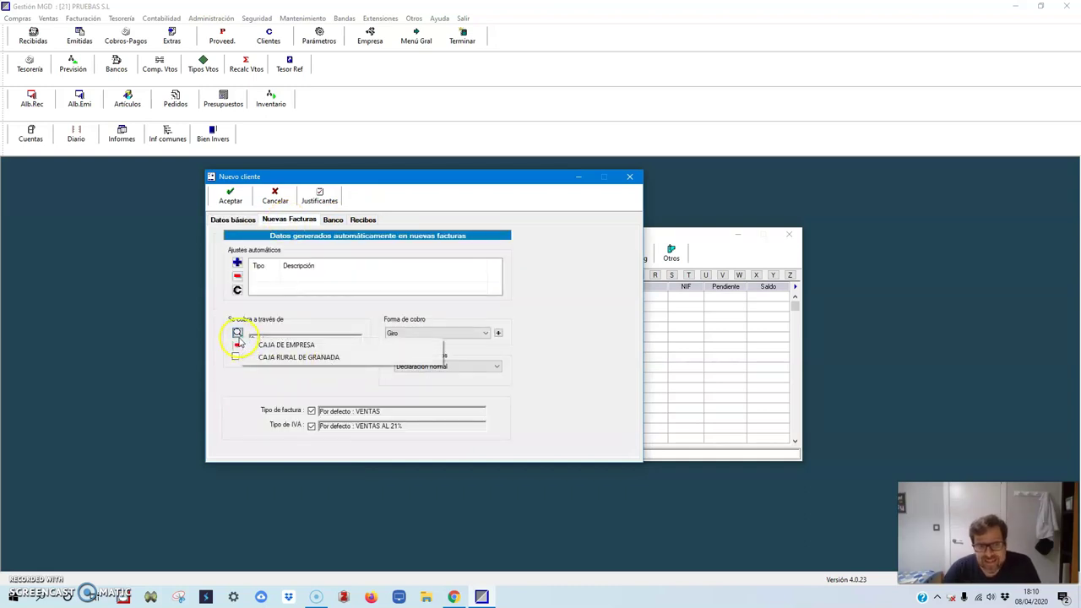
left_click(277, 361)
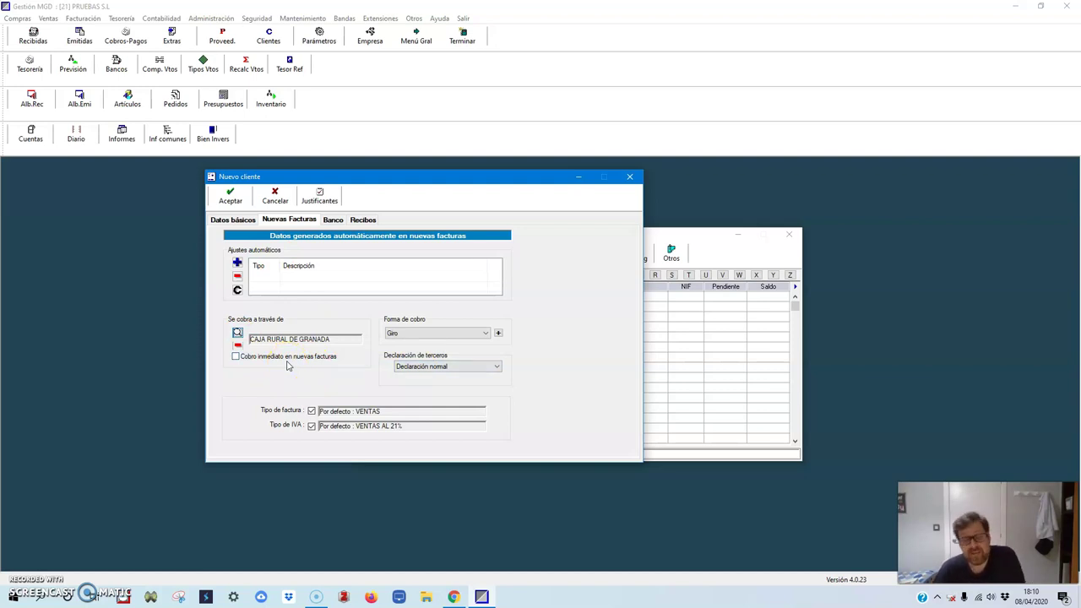
Step: Replace the default invoice type with VENTAS DE YARARÁ
left_click(312, 410)
left_click(493, 412)
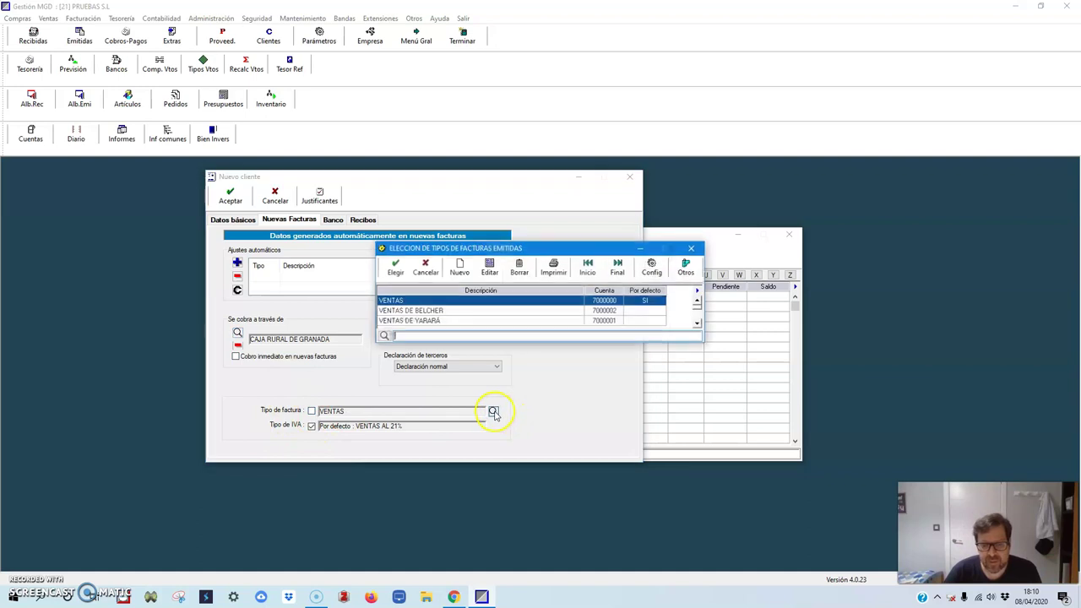
left_click(428, 318)
left_click(428, 312)
left_click(428, 318)
left_click(428, 311)
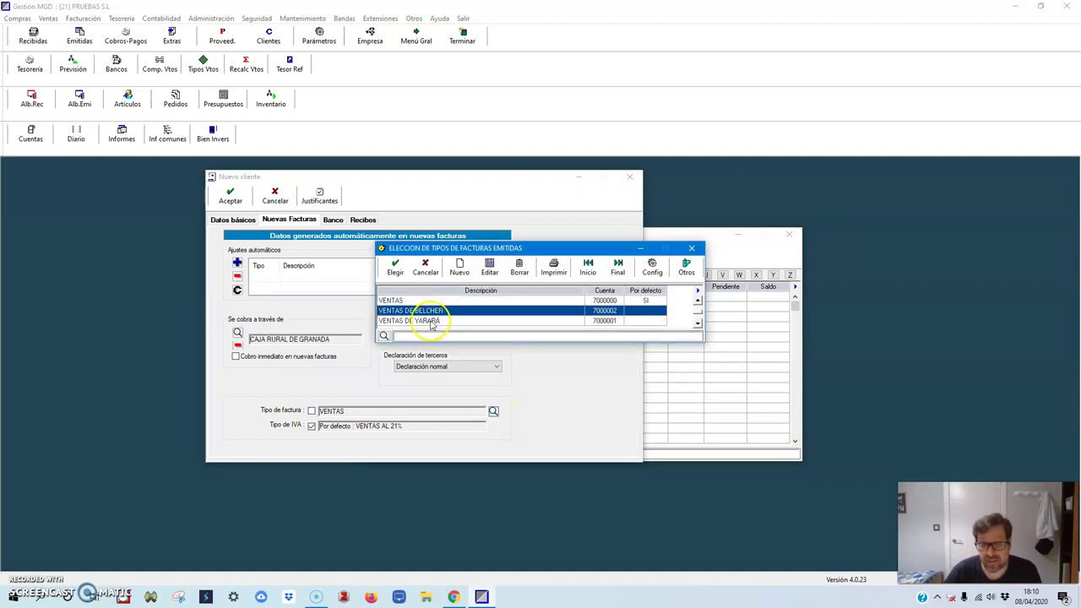
double_click(428, 320)
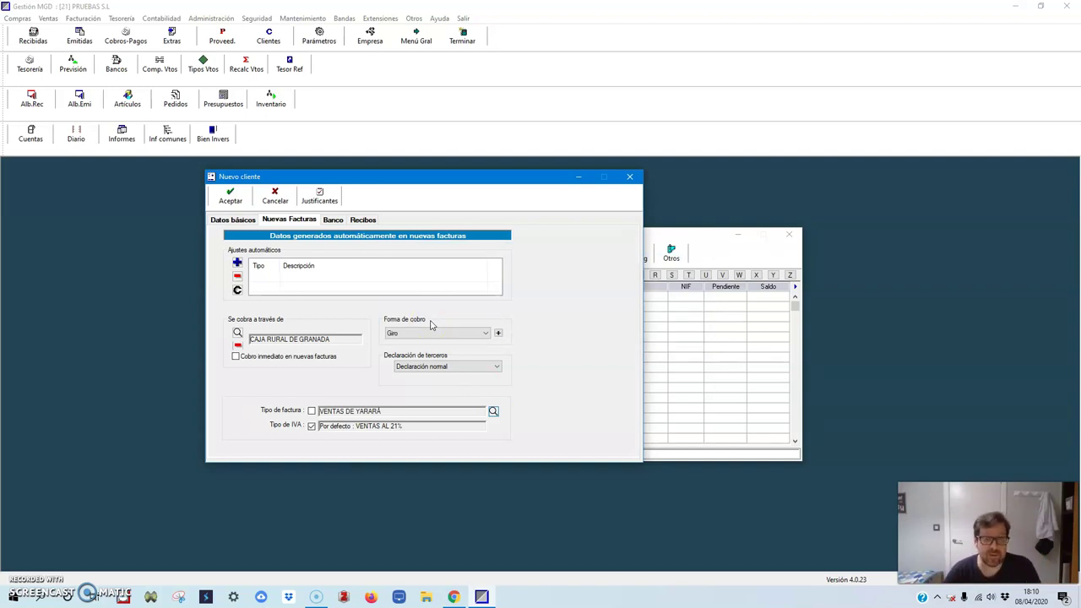
Step: Bring up the payment types list from the payment method field
left_click(404, 329)
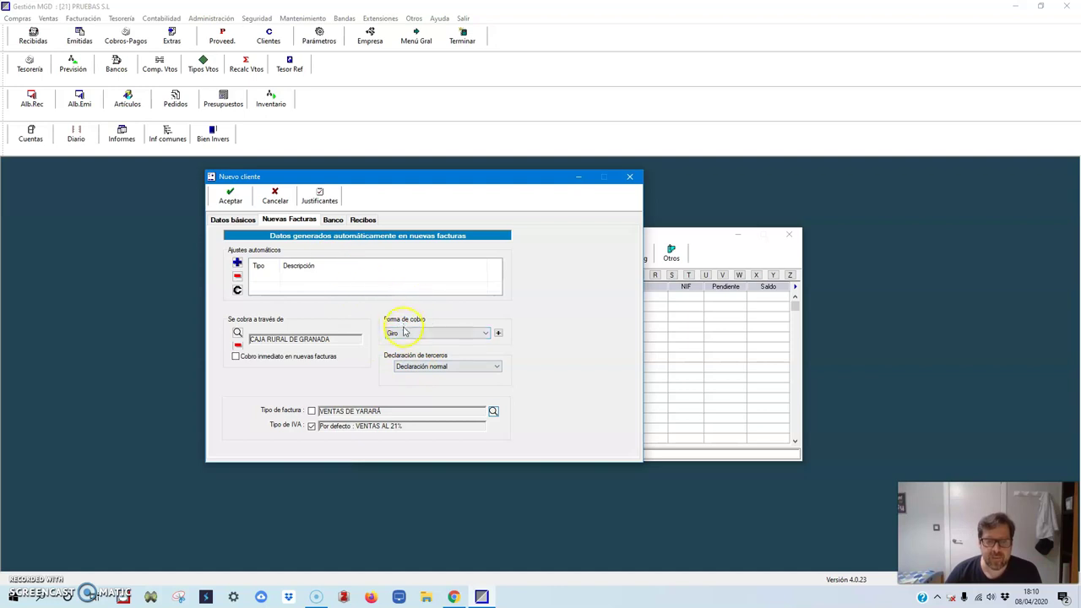
left_click(403, 332)
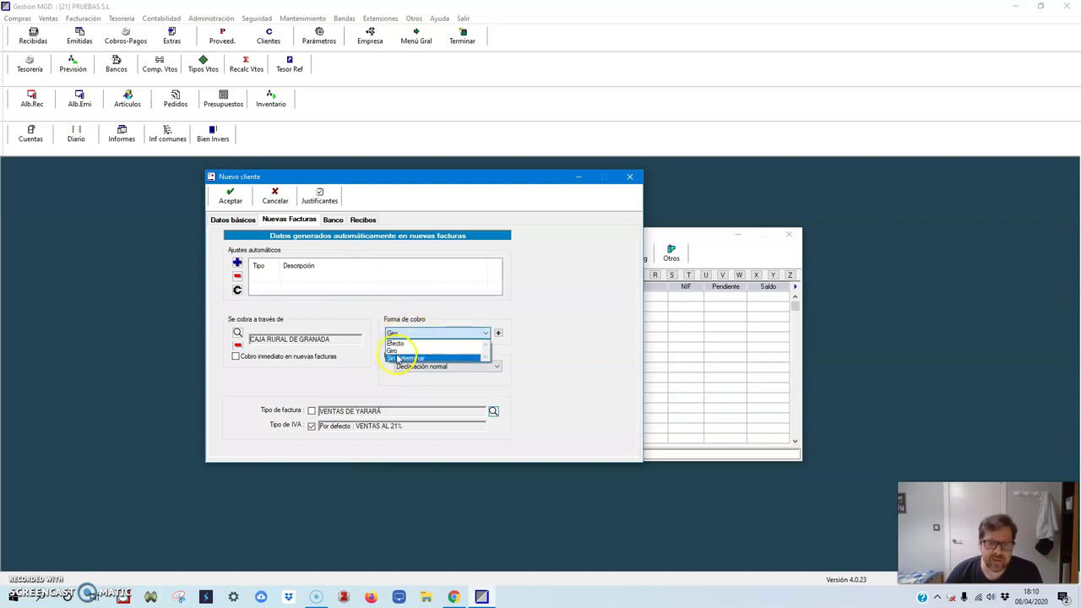
left_click(498, 335)
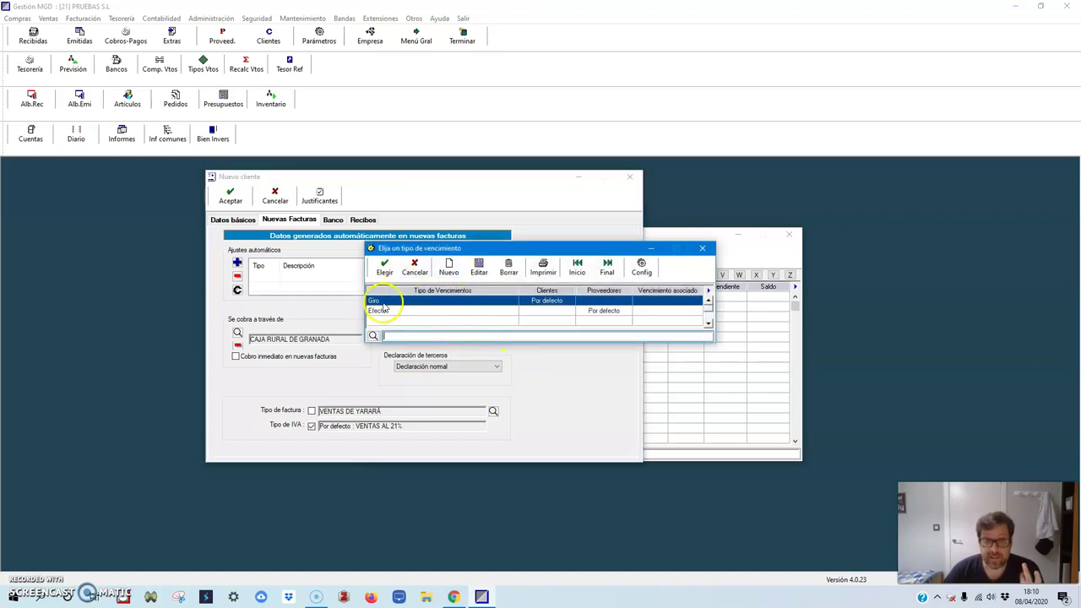
Step: Create a Transferencia payment type and set it as the client's payment method
left_click(448, 267)
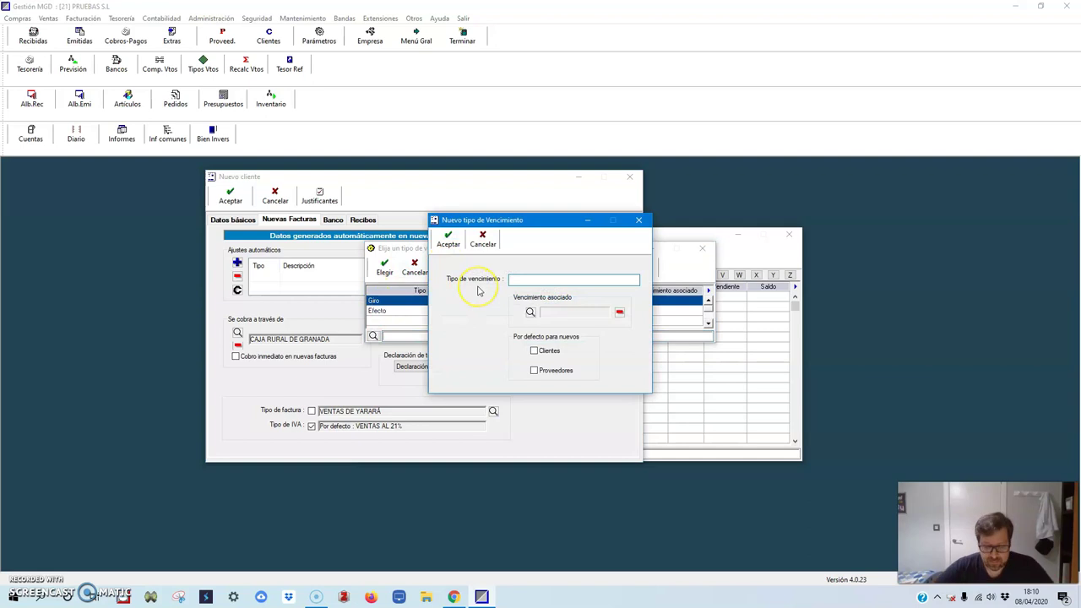
type("Transferencia")
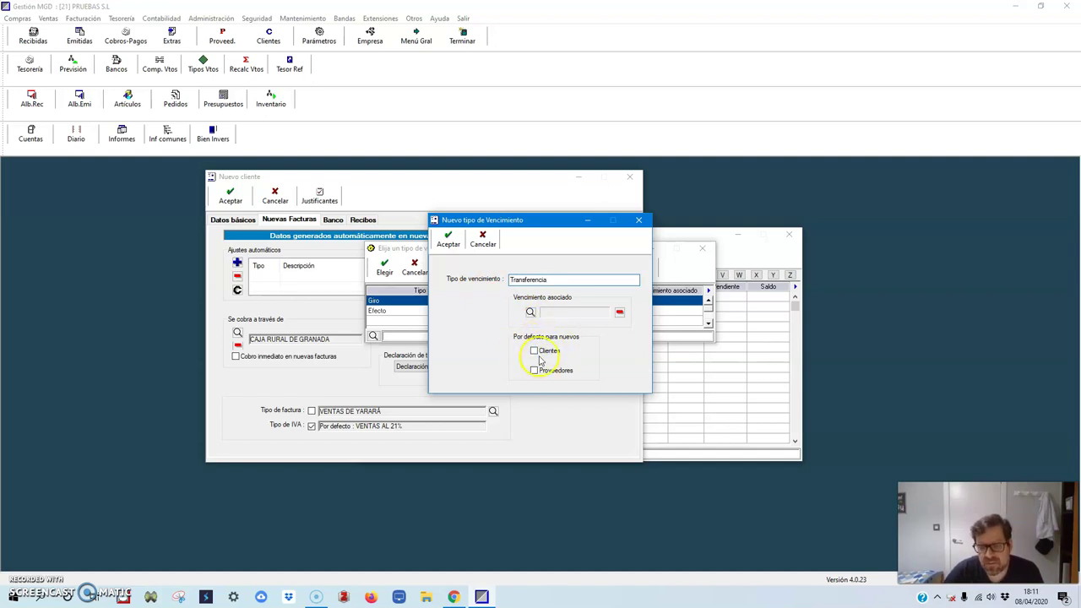
left_click(448, 239)
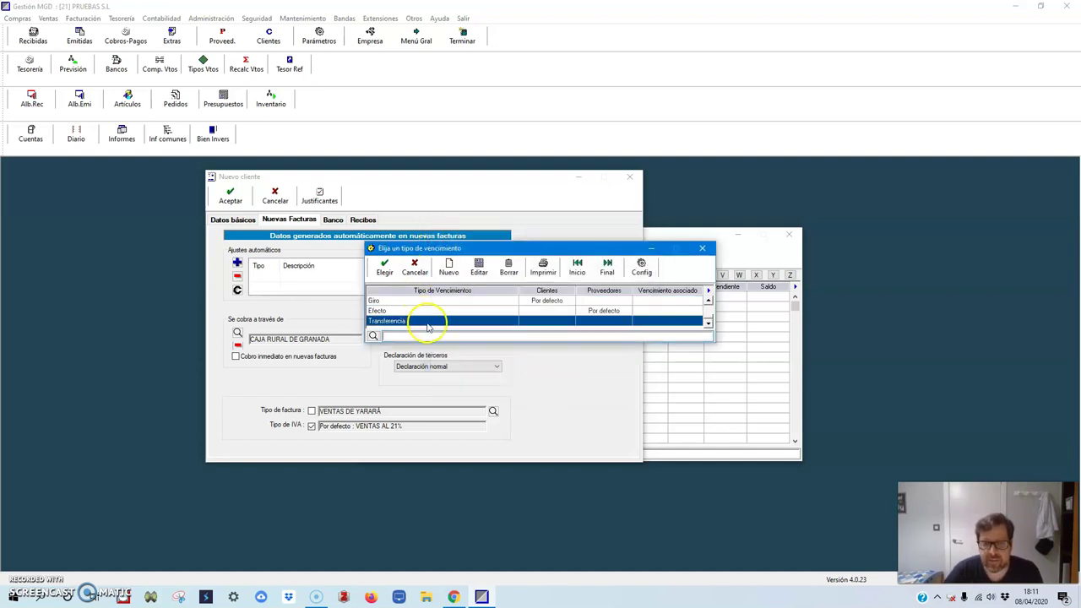
left_click(385, 267)
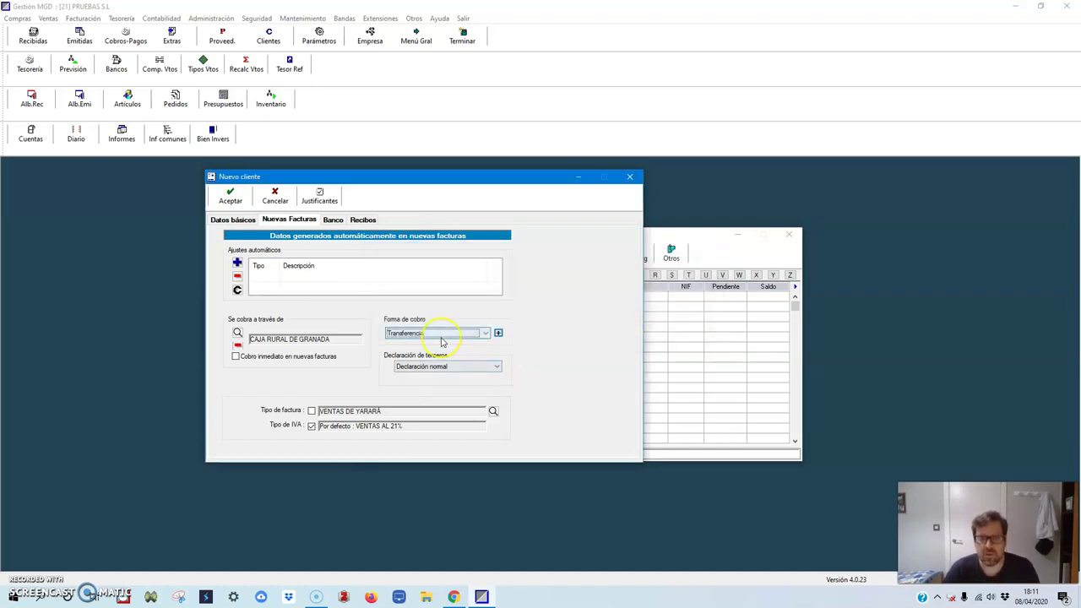
Step: Review the Banco and Recibos tabs, then return to Datos básicos
left_click(335, 222)
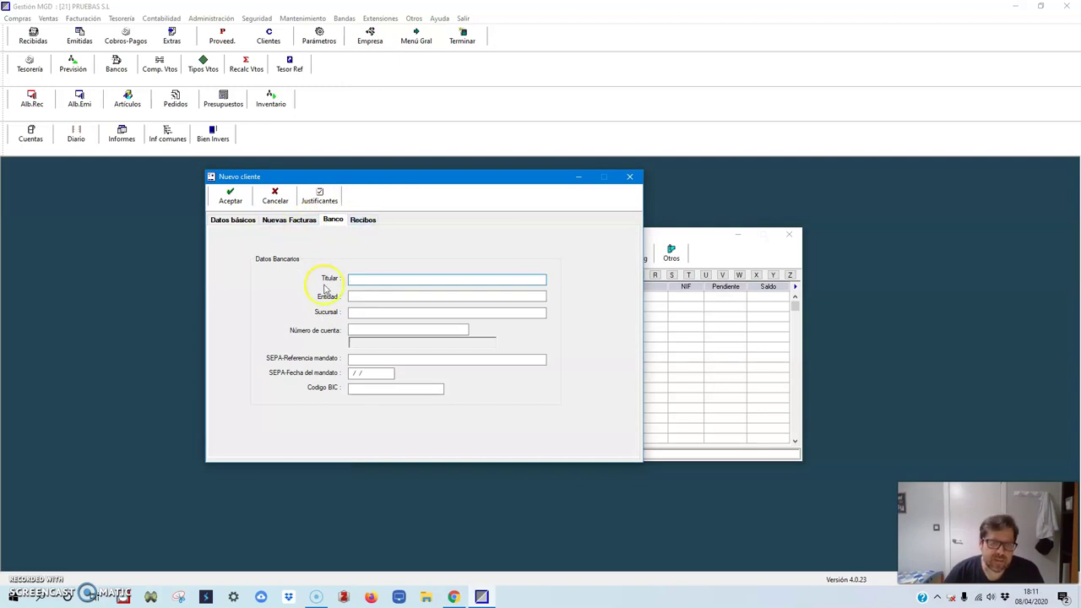
left_click(363, 220)
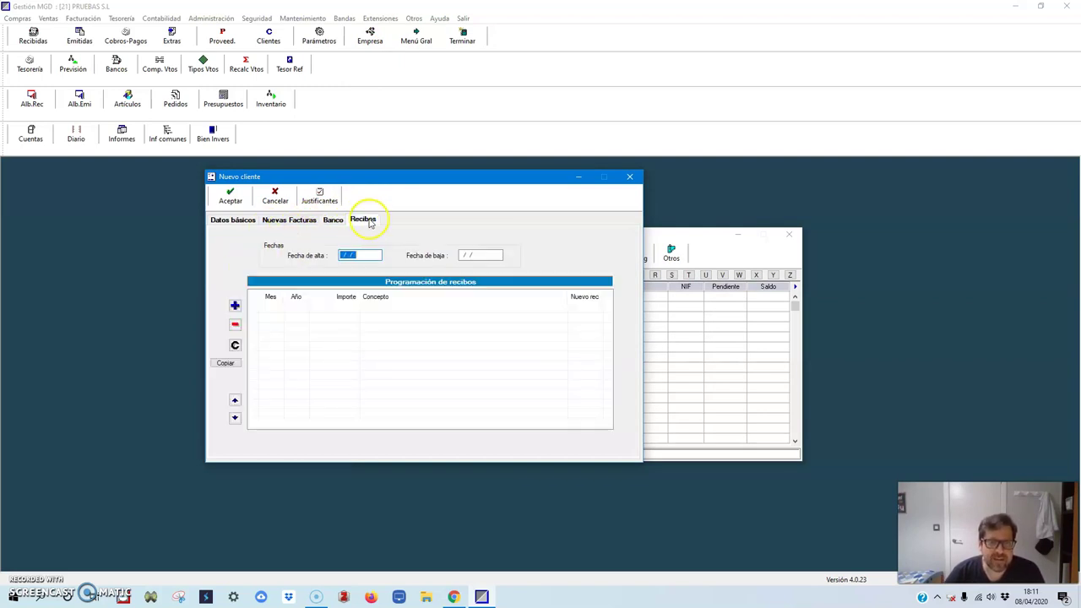
left_click(289, 219)
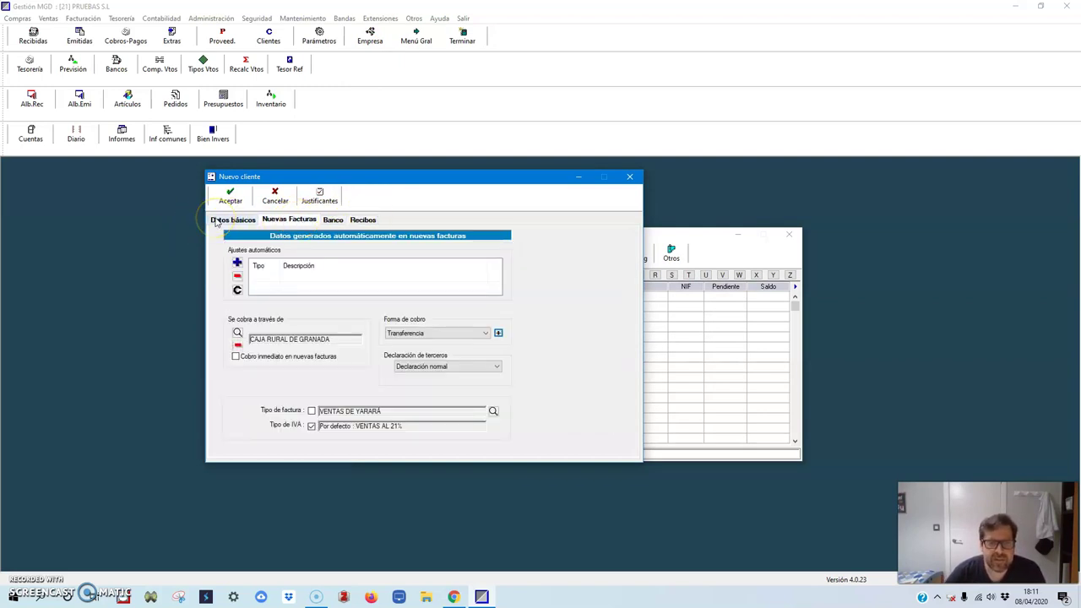
left_click(218, 220)
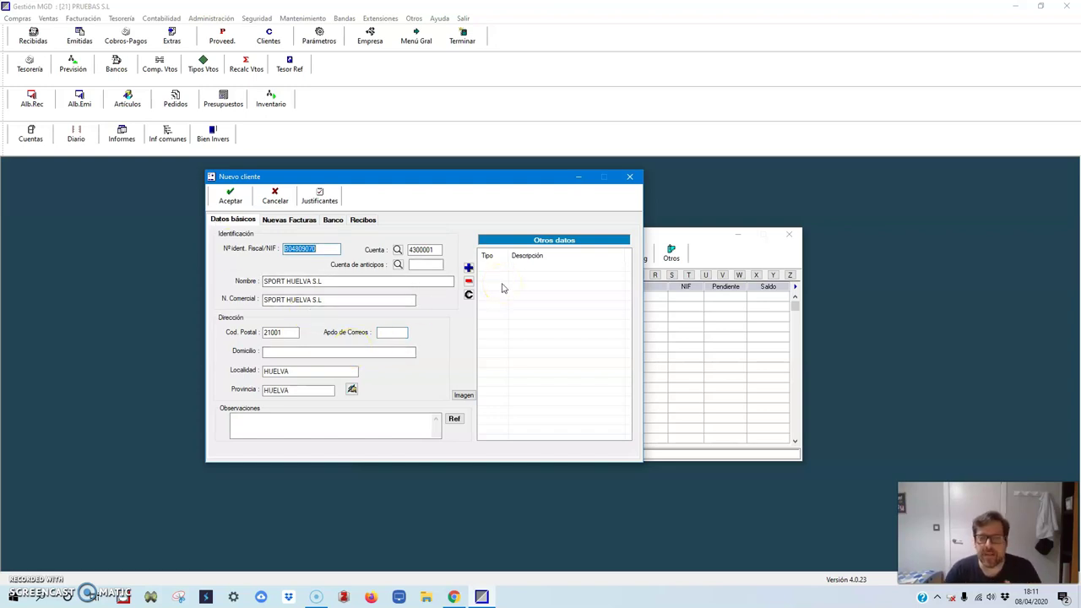
Step: Search accounts for 436 and assign 4380000 ANTICIPOS DE CLIENTES as the advance-payment account
left_click(398, 265)
left_click_drag(431, 328, 570, 211)
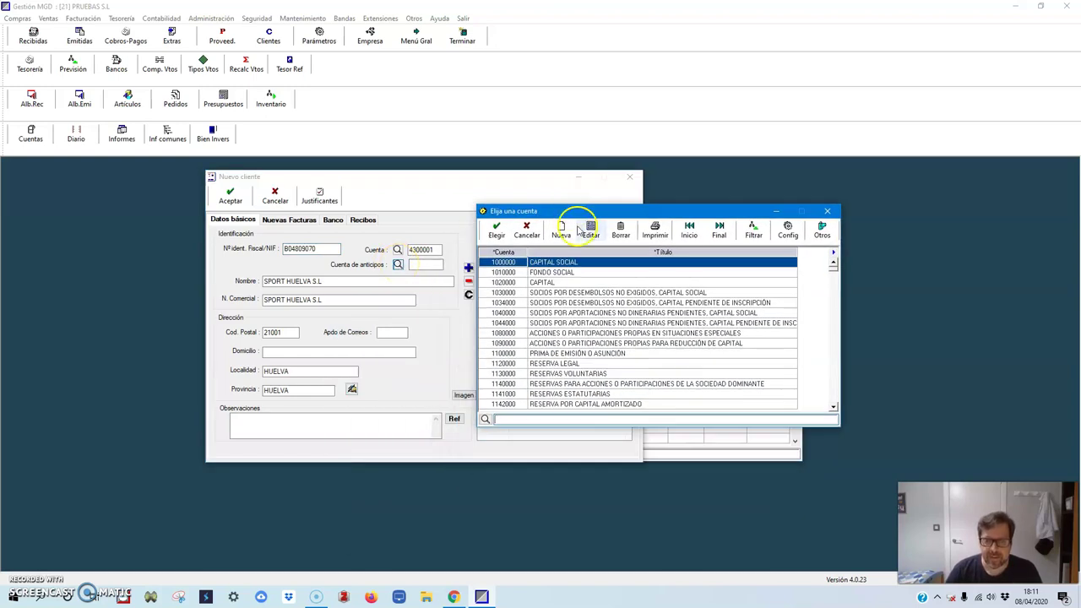
type("43")
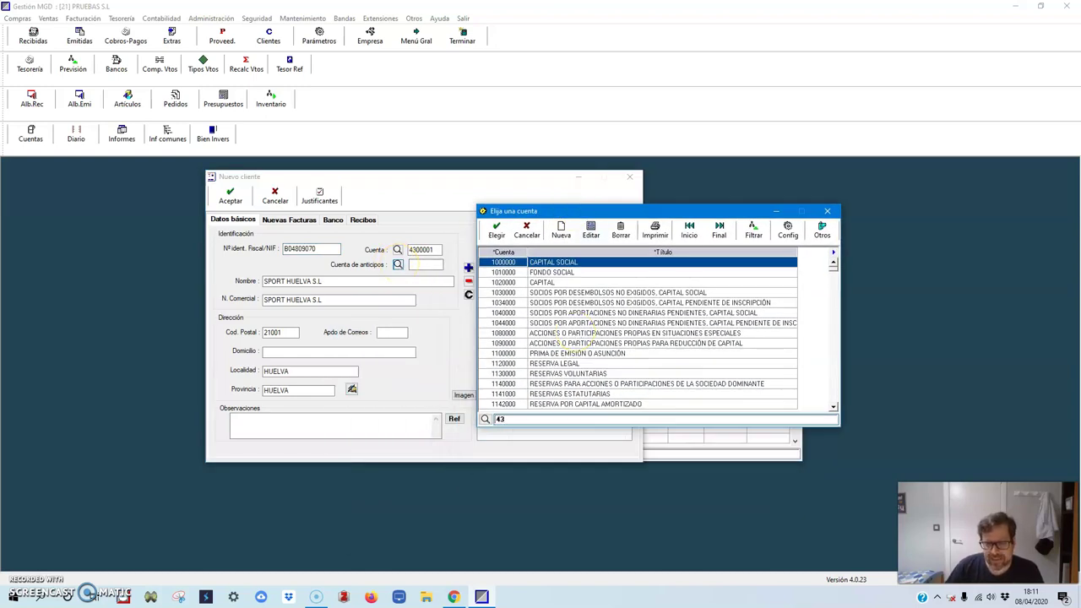
type("6")
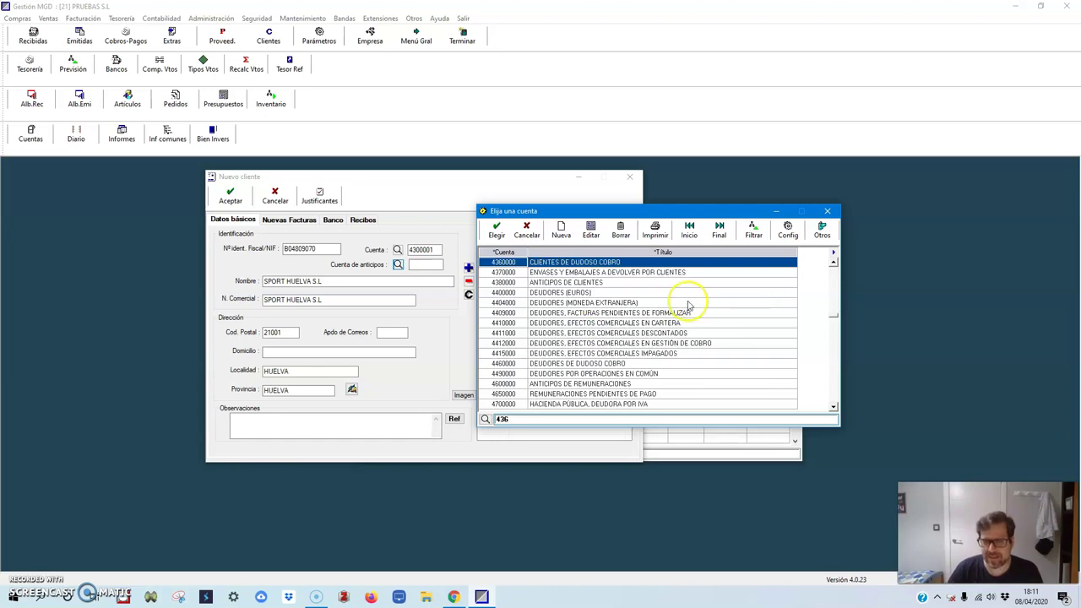
left_click(557, 282)
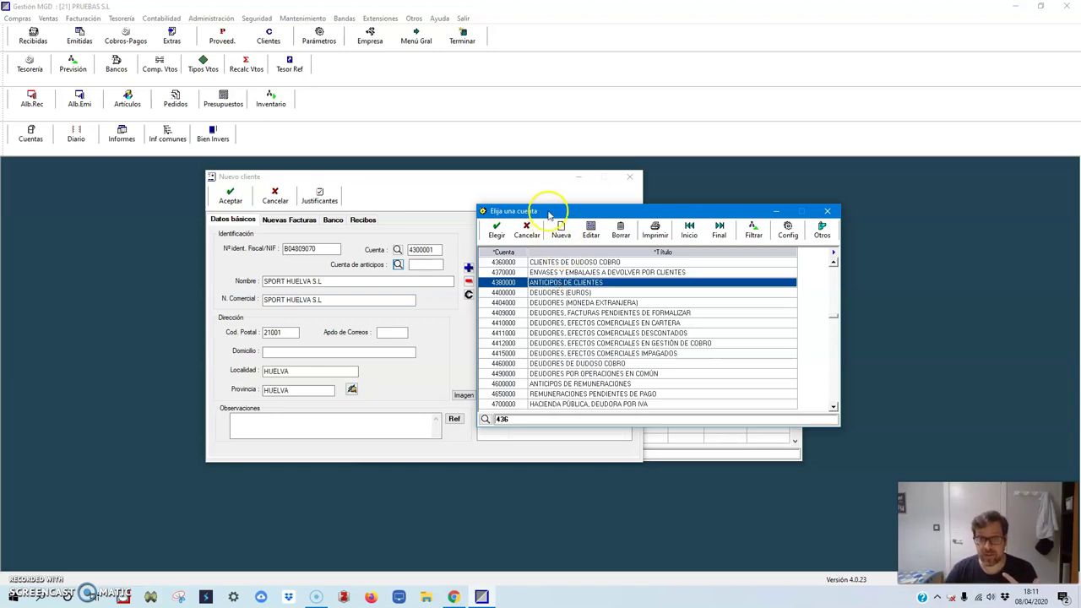
left_click_drag(550, 213, 609, 207)
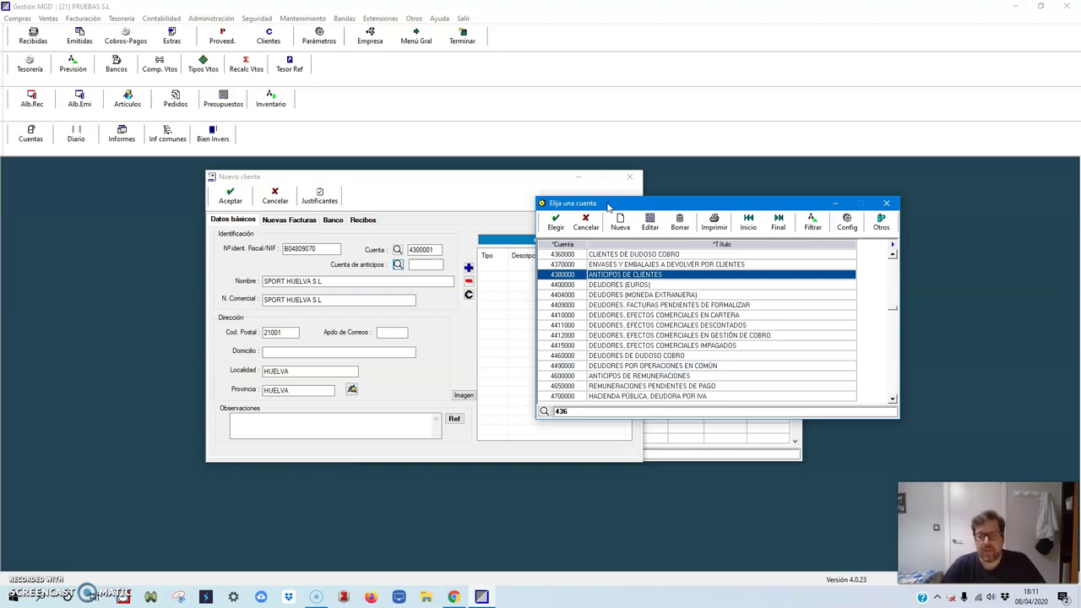
double_click(599, 275)
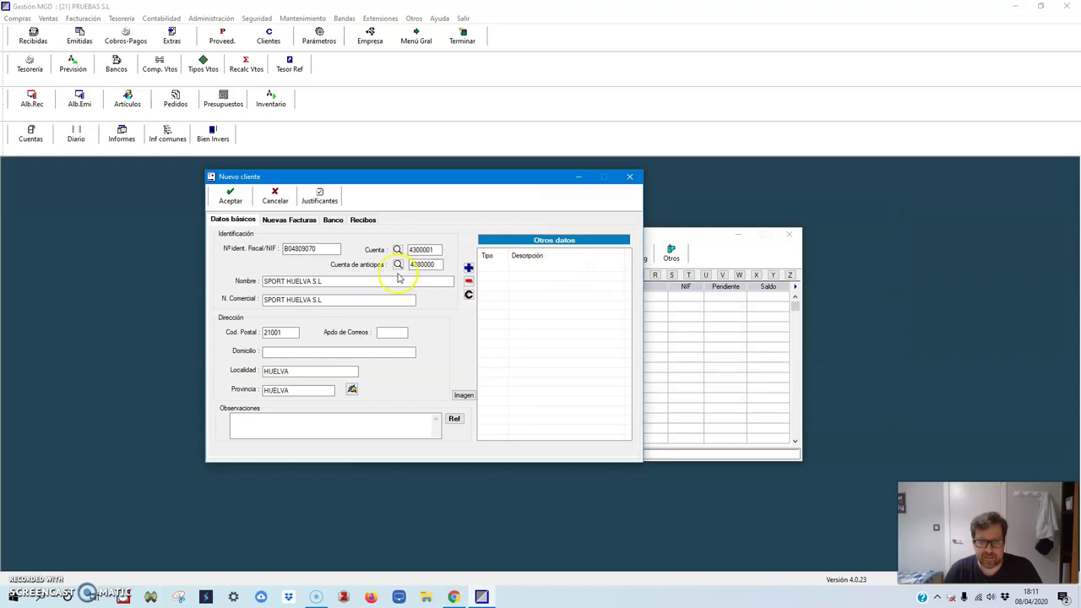
left_click(398, 264)
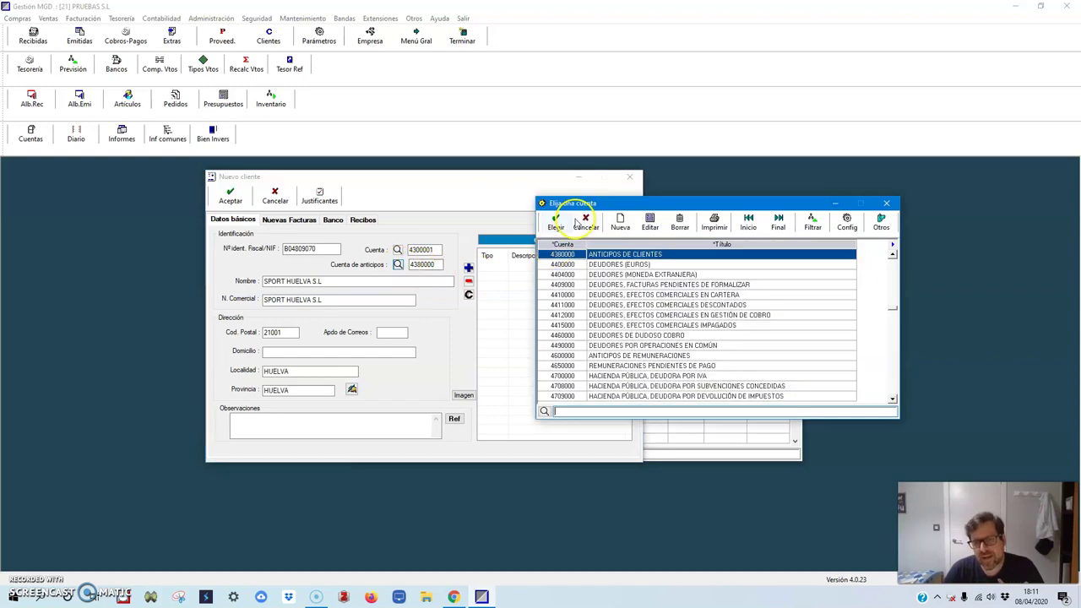
Step: Create account 4380001 ANTICIPOS DE SPORT HUELVA and choose it for advance payments
left_click(619, 225)
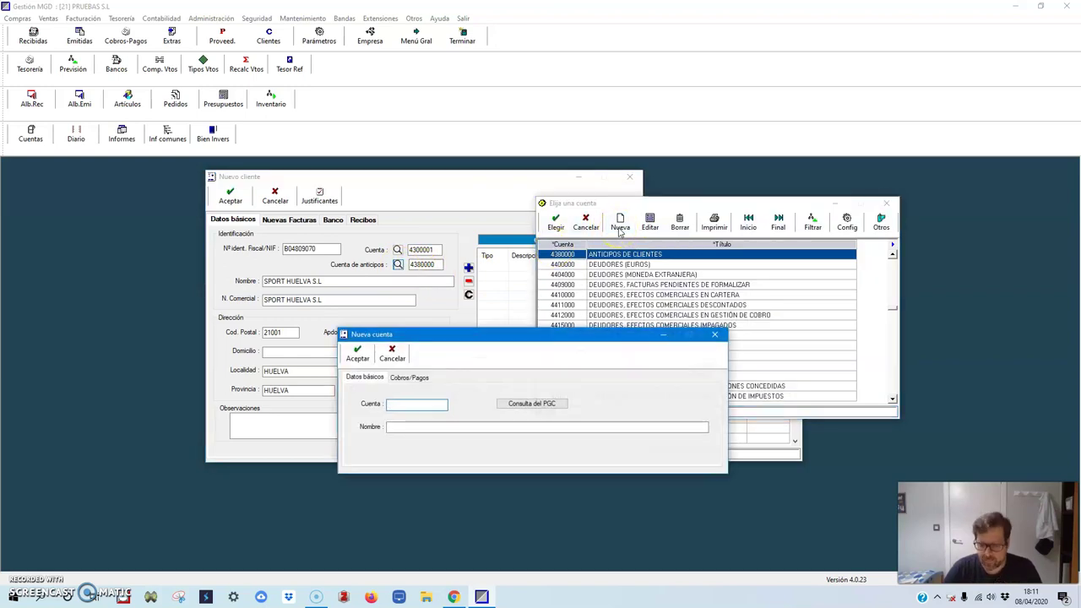
type("4380001")
key("Return")
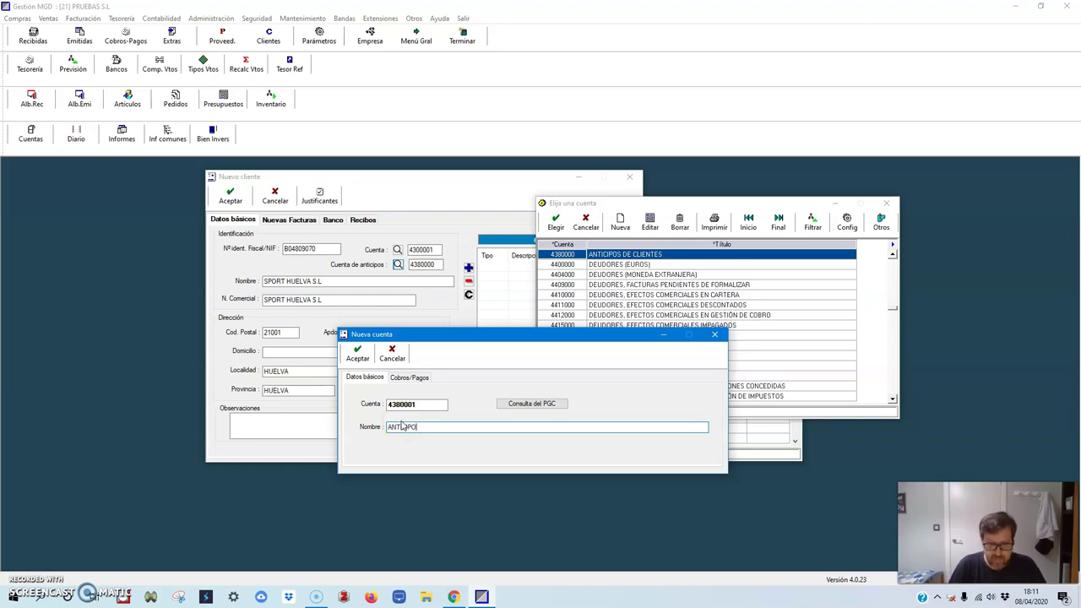
left_click(523, 432)
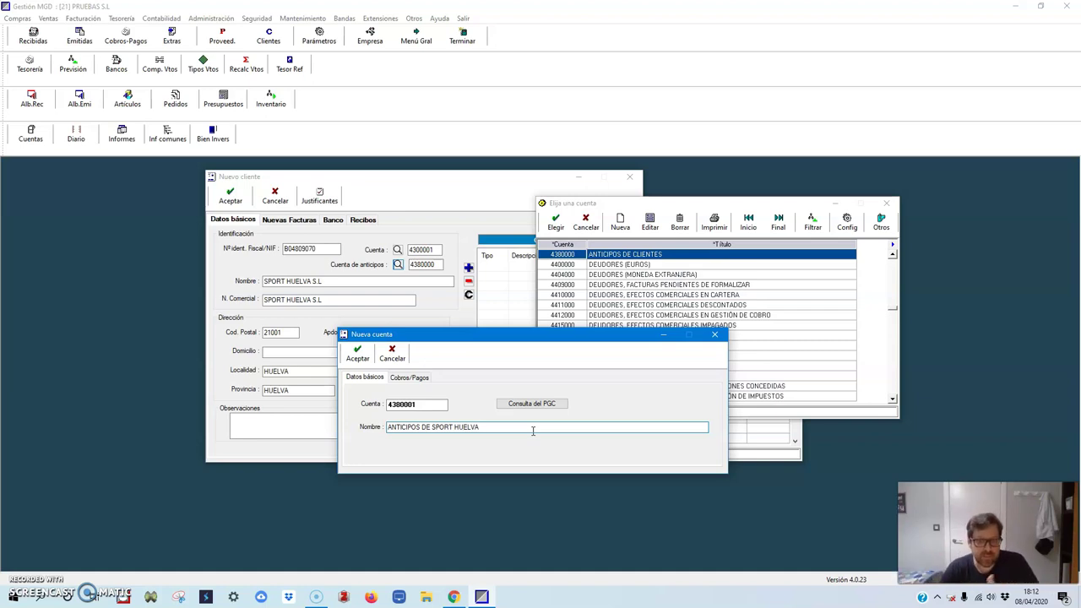
left_click(357, 354)
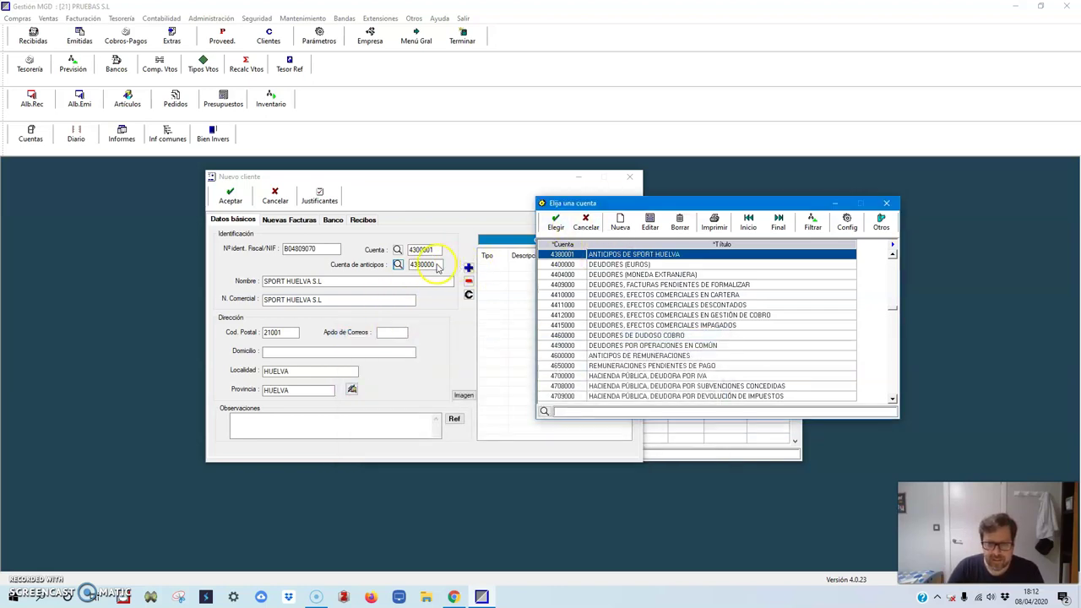
left_click(620, 222)
left_click(392, 354)
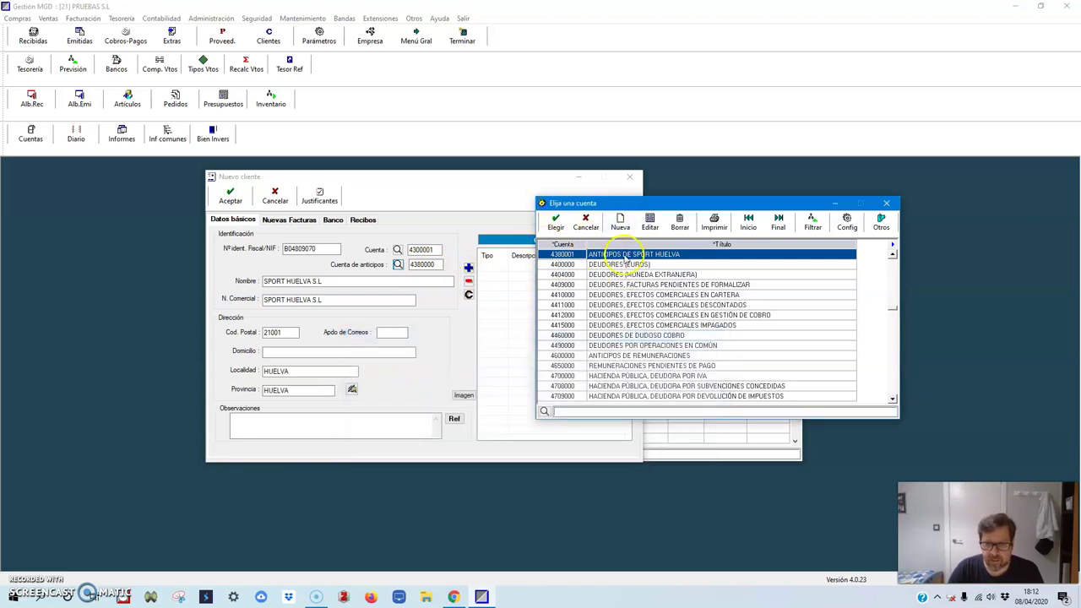
left_click(555, 221)
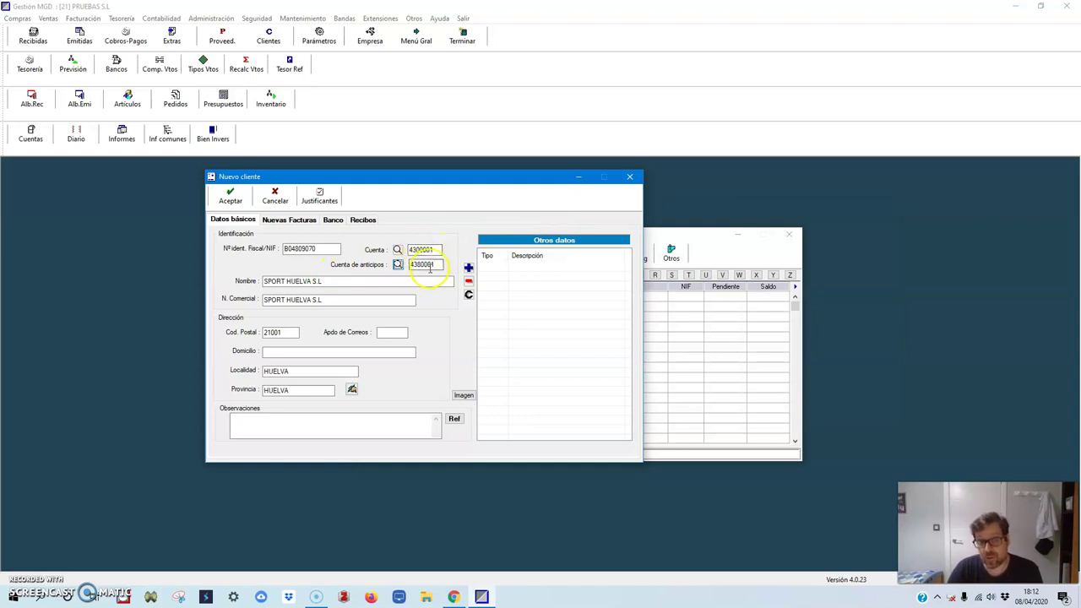
Step: Save SPORT HUELVA S.L after fixing the tax ID check digit flagged as invalid
left_click(228, 201)
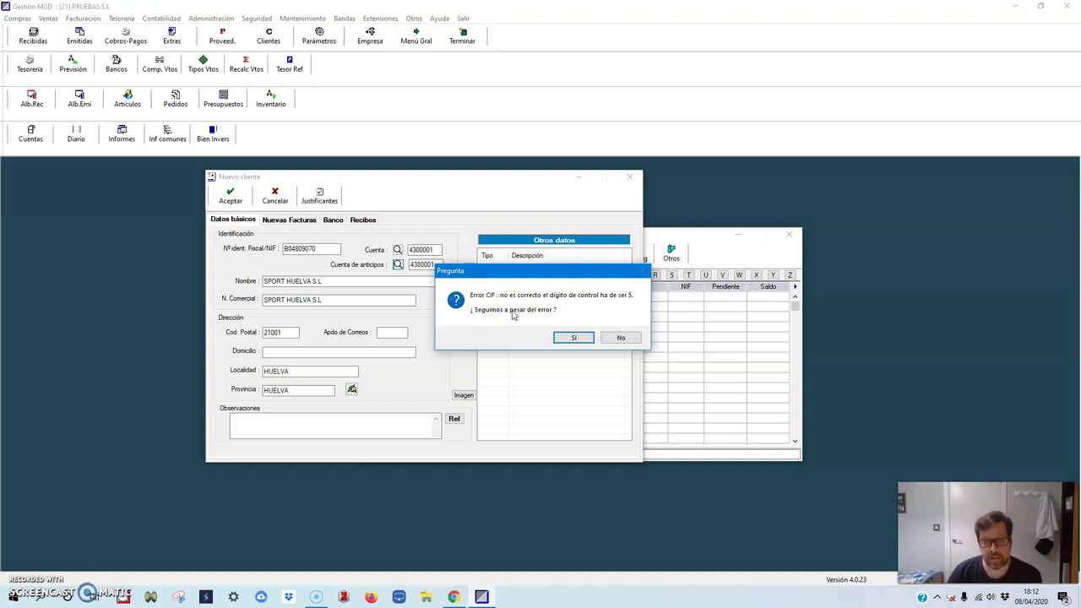
left_click(620, 338)
left_click(338, 250)
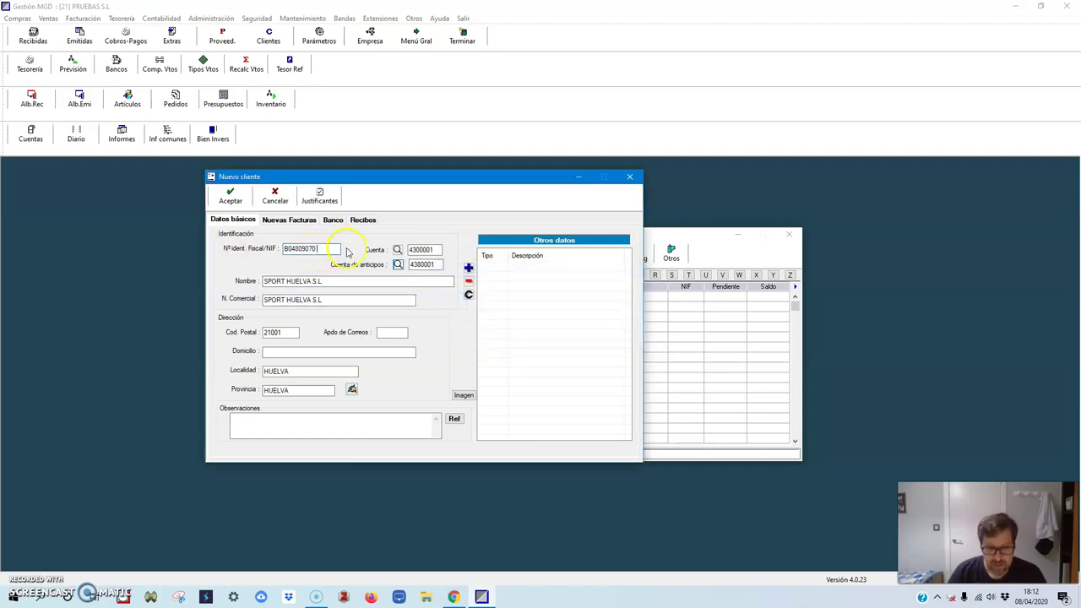
left_click(232, 197)
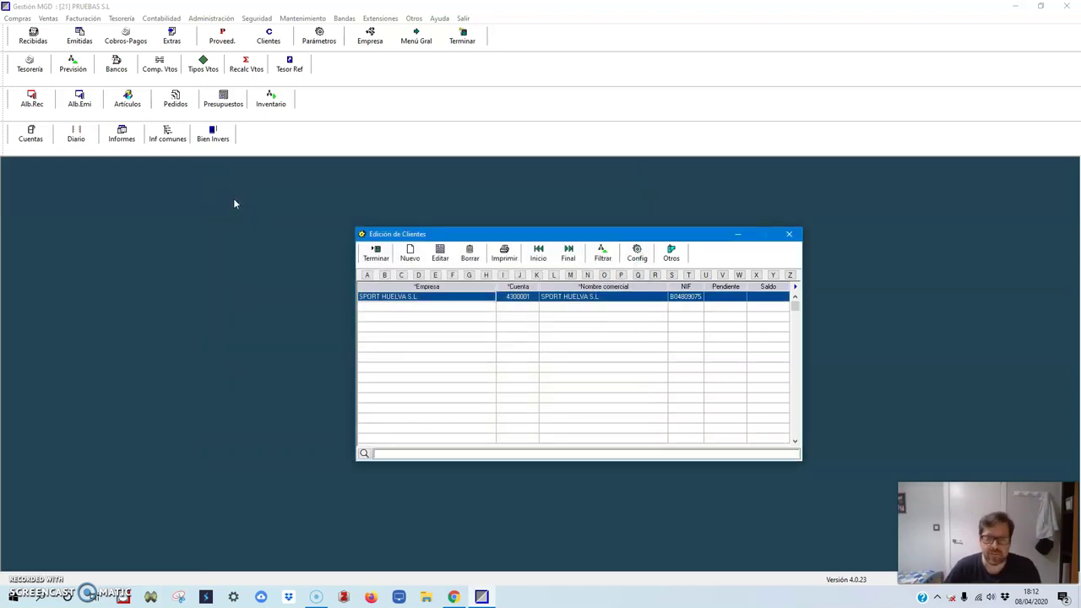
Step: Close the client list and start a new sales delivery note, 1/2020, dated 08/04/20
left_click(371, 252)
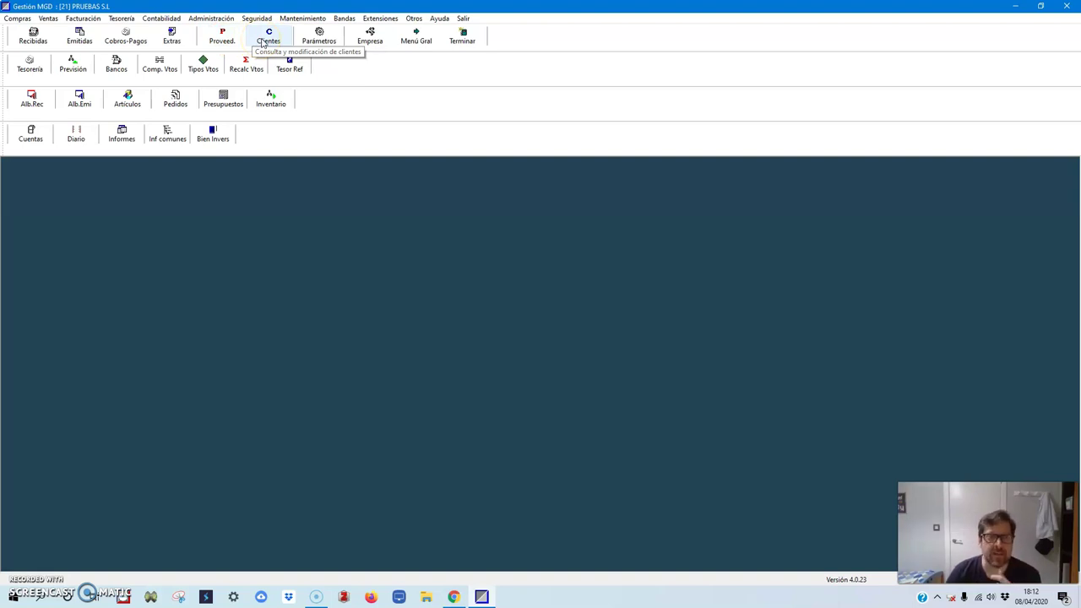
left_click(78, 103)
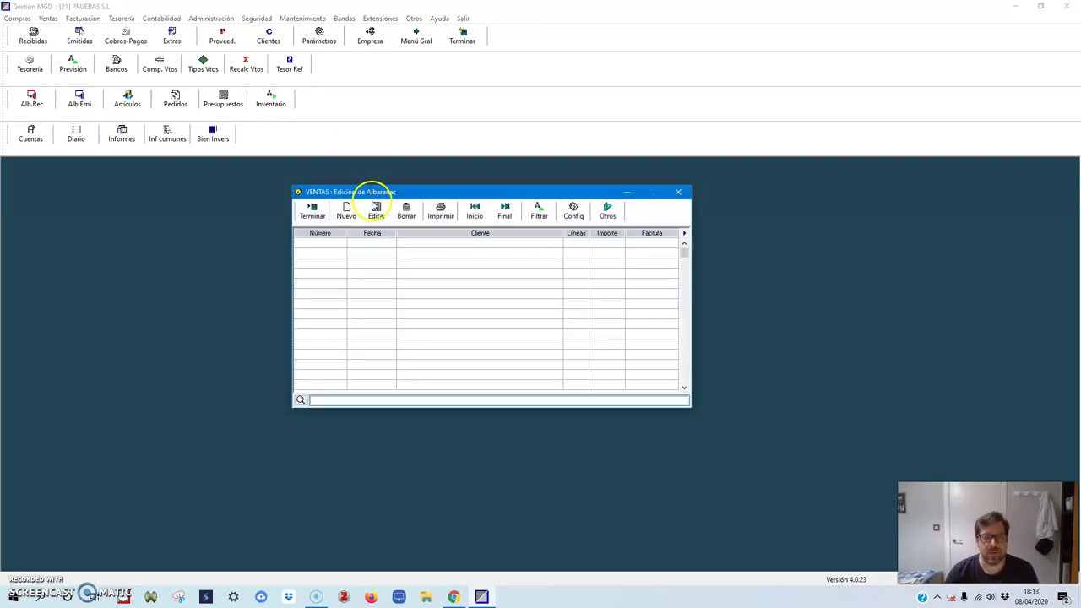
left_click(313, 213)
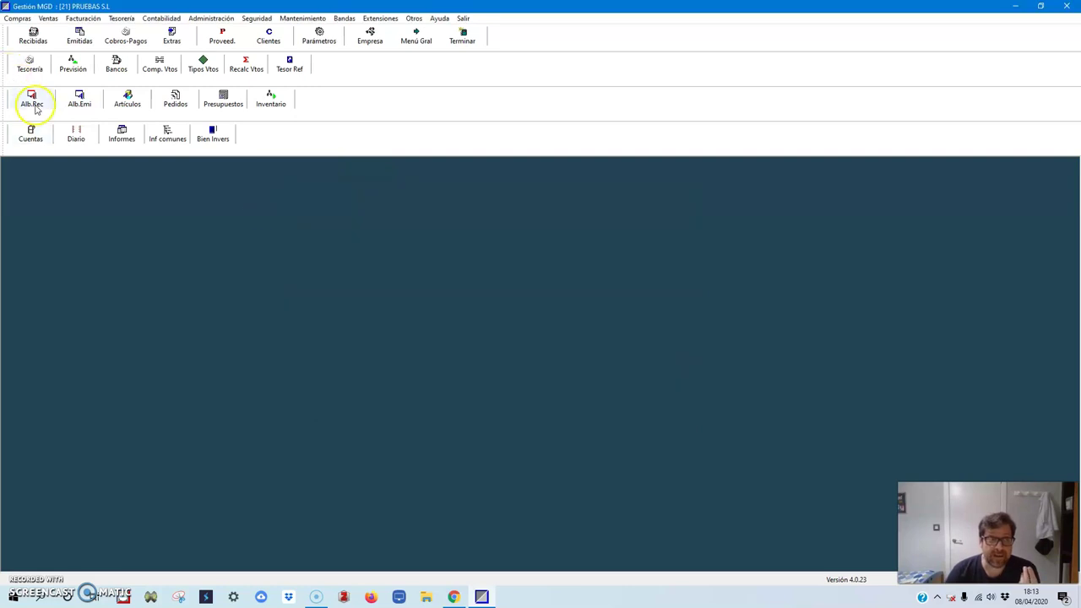
left_click(32, 99)
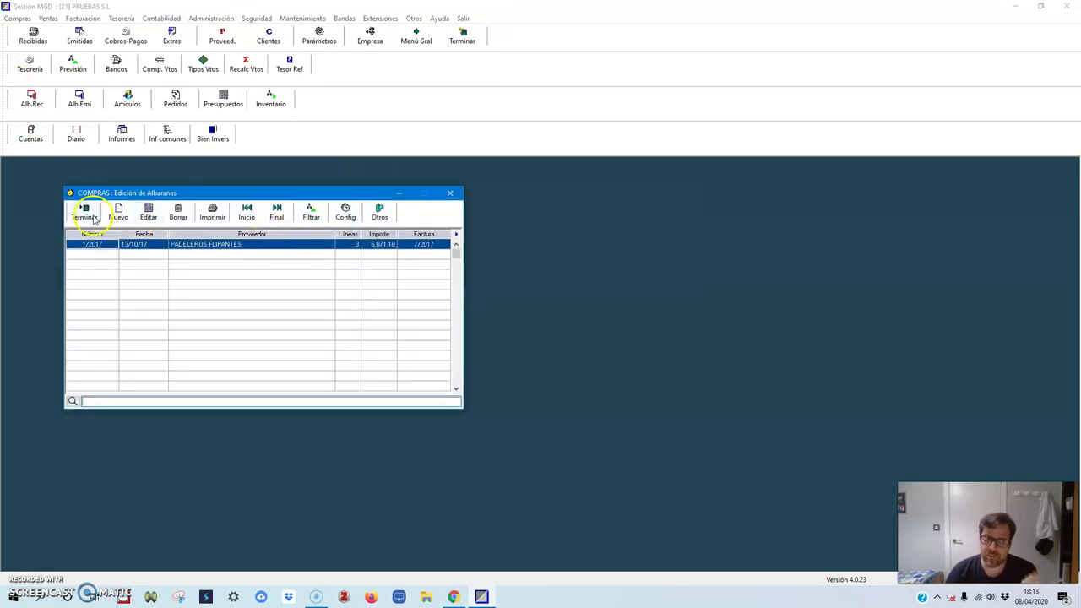
left_click(85, 212)
left_click(79, 100)
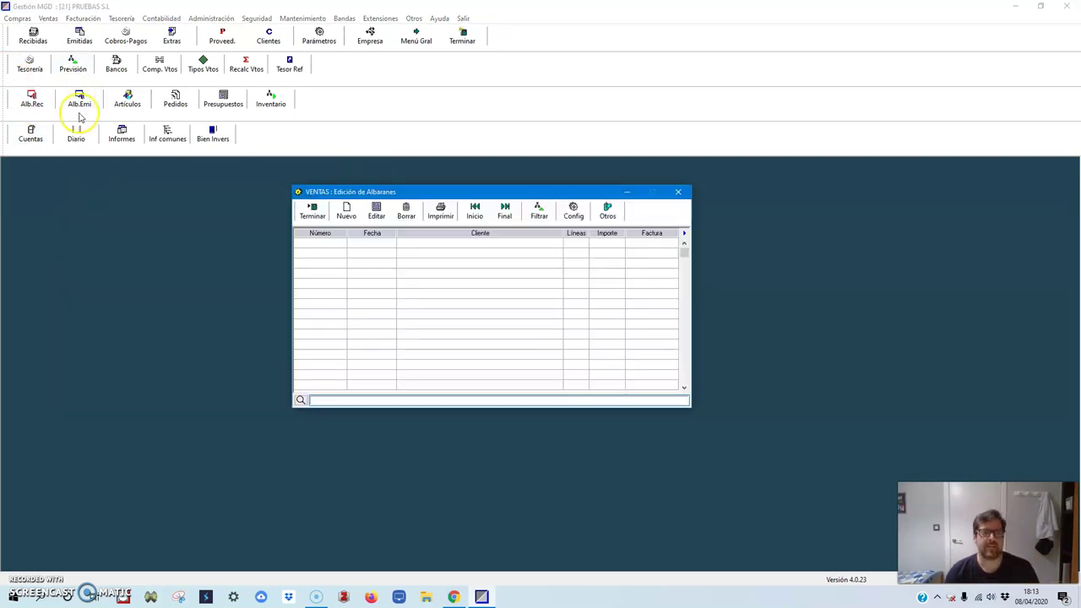
left_click(347, 215)
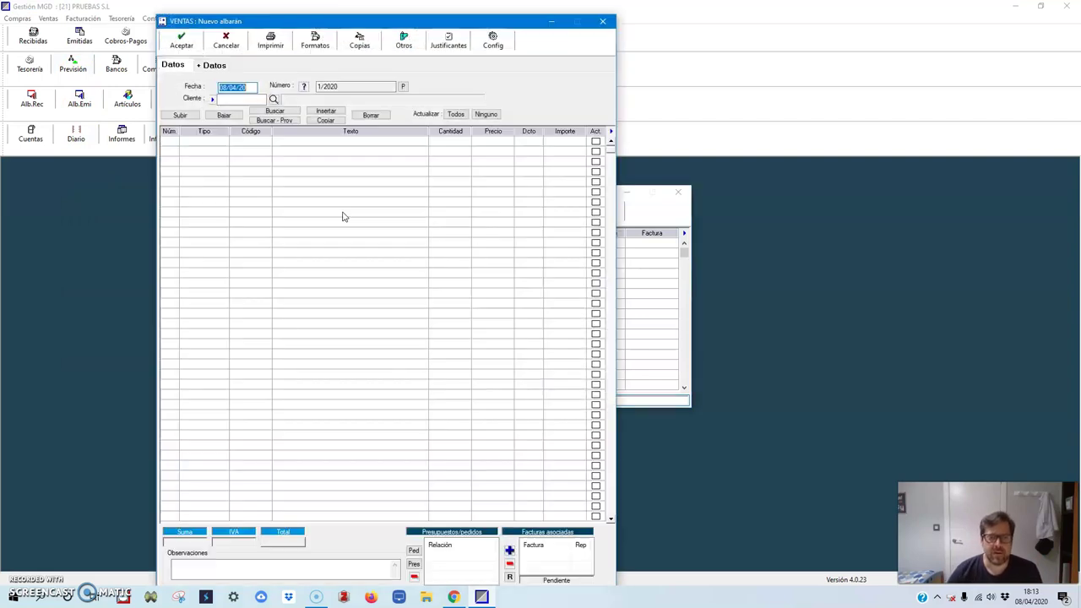
Step: Cancel the draft delivery note 1/2020 without saving and reopen the sales delivery notes list
left_click_drag(258, 10, 463, 6)
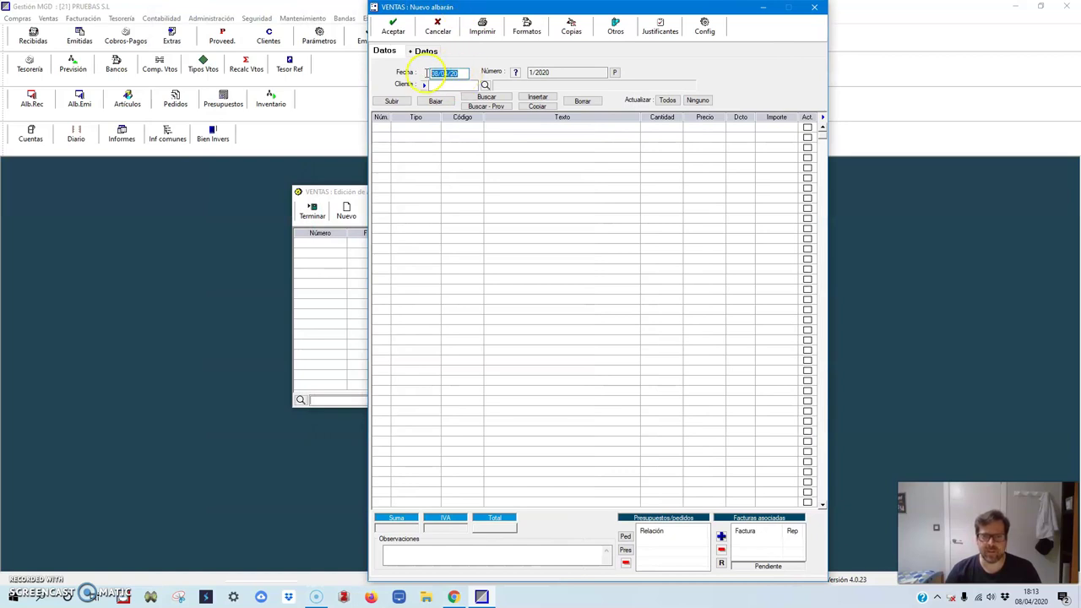
type("20/10/1")
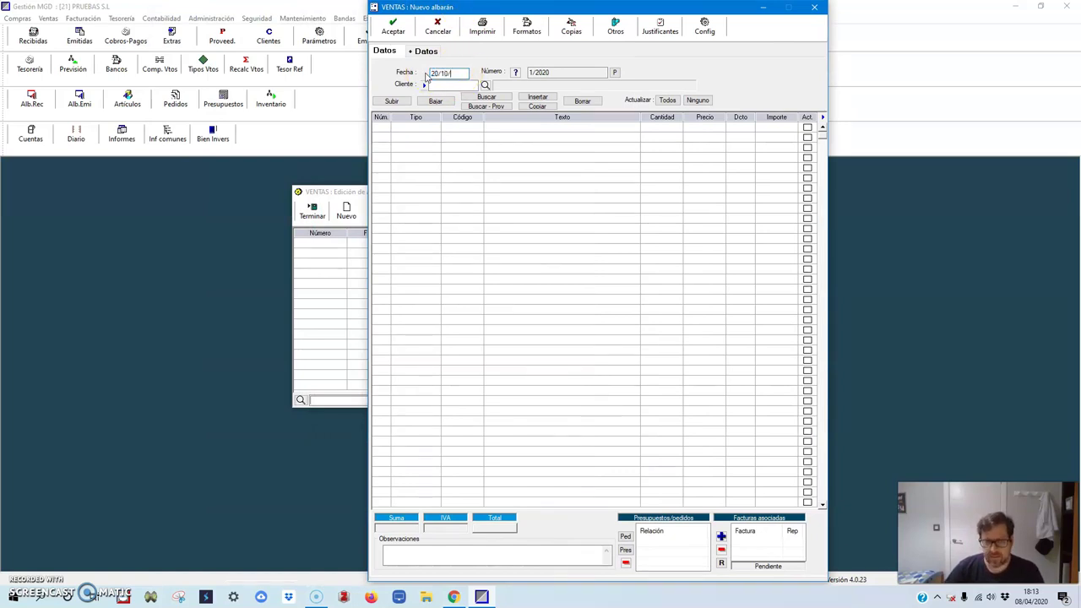
left_click(437, 27)
left_click(403, 110)
double_click(291, 191)
left_click(31, 100)
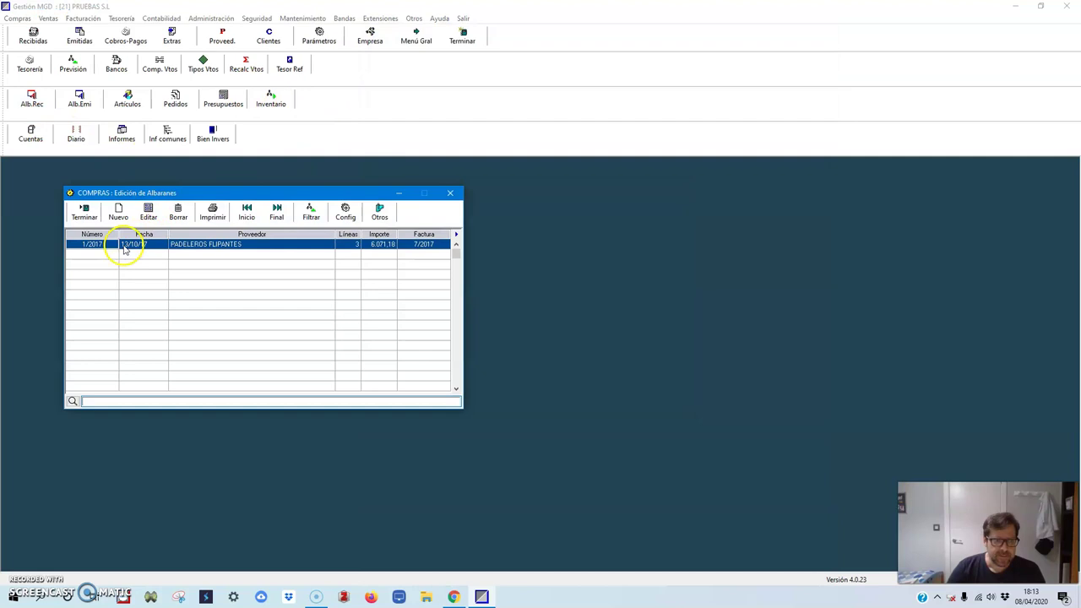
left_click(85, 211)
left_click(80, 100)
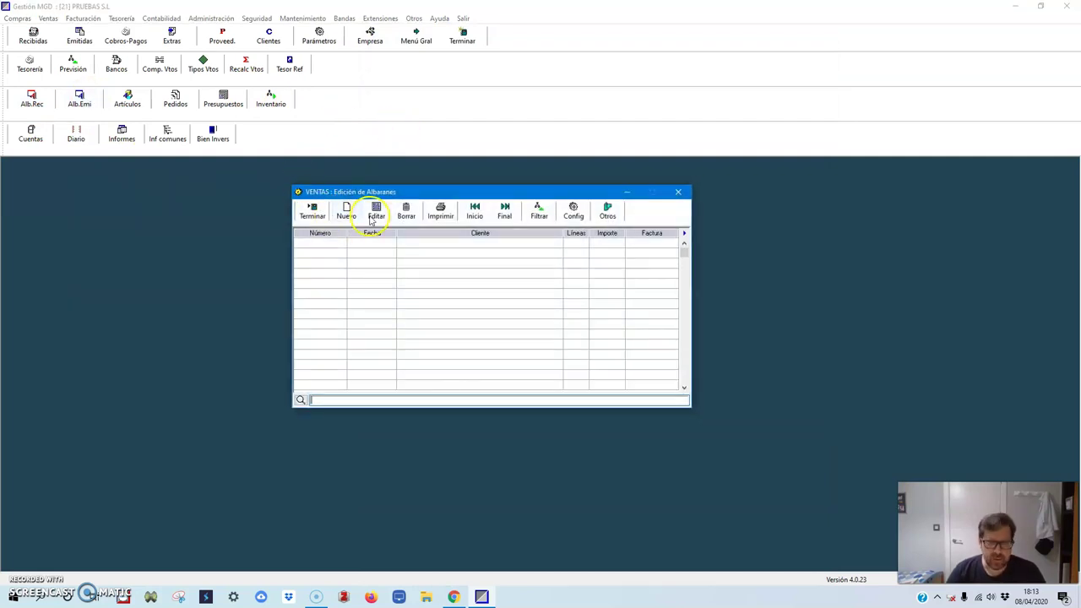
Step: Start a new sales delivery note dated 20/10/17 with SPORT HUELVA S.L as customer
left_click(346, 211)
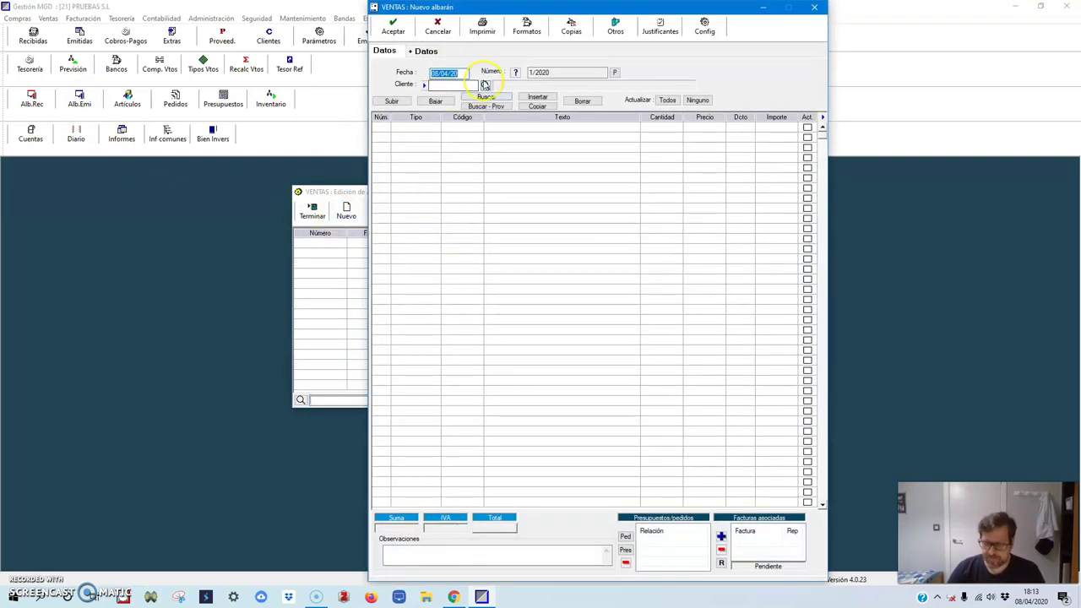
type("20/10/17")
left_click(486, 85)
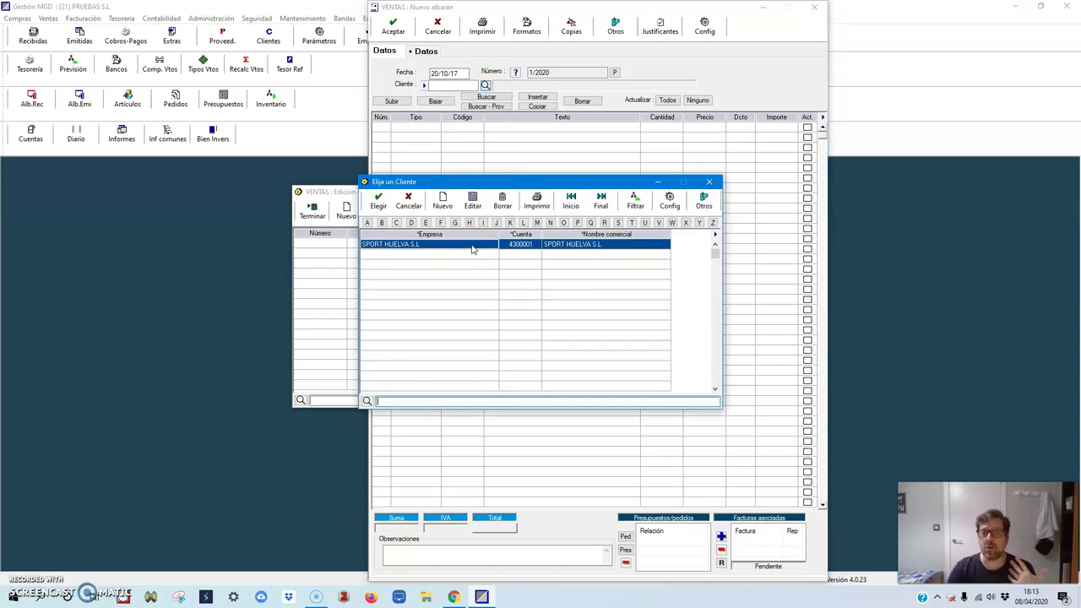
double_click(443, 243)
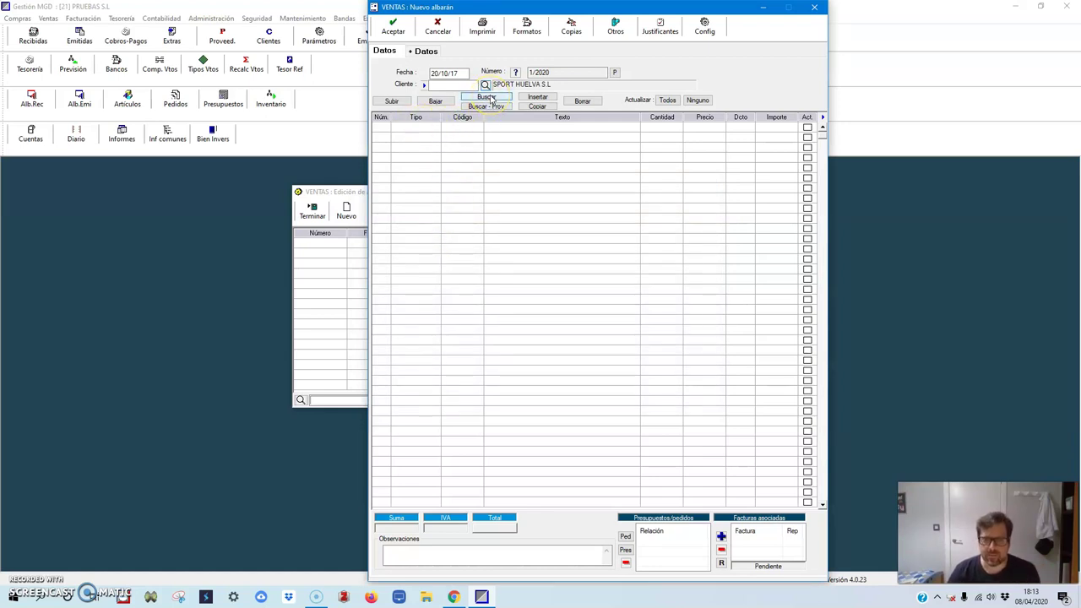
left_click(488, 98)
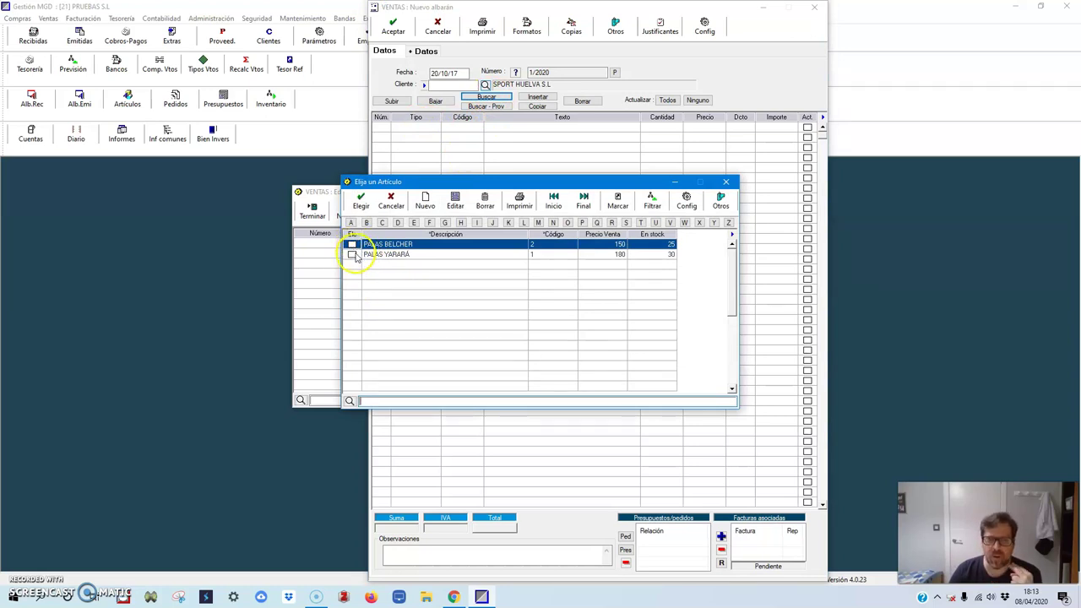
Step: Add lines for 10 PALAS YARARÁ at 180 and 10 PALAS BELCHER at 150
left_click(355, 255)
left_click(361, 201)
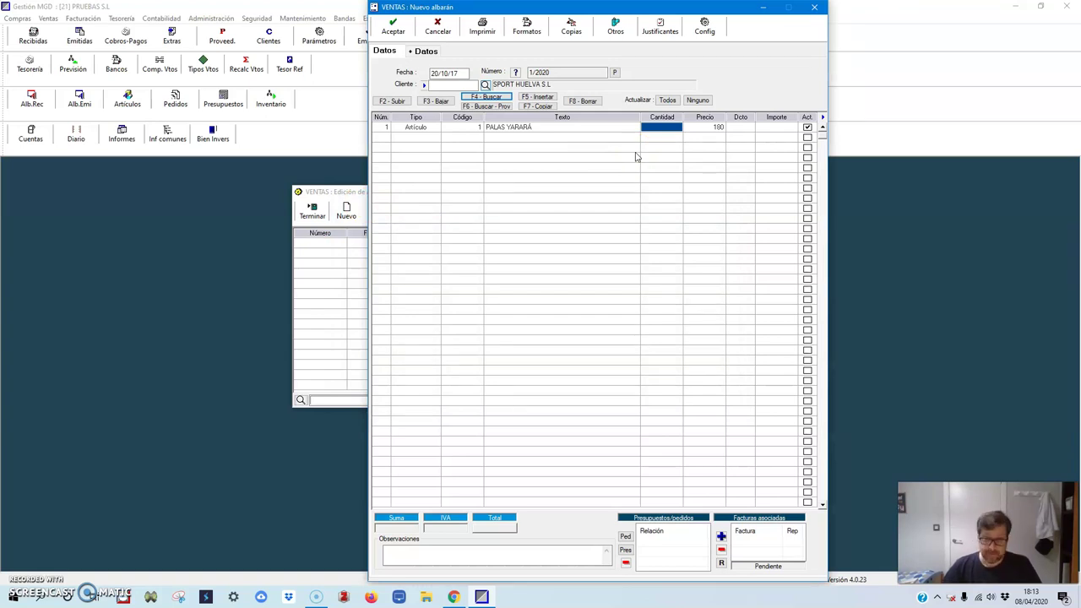
type("10")
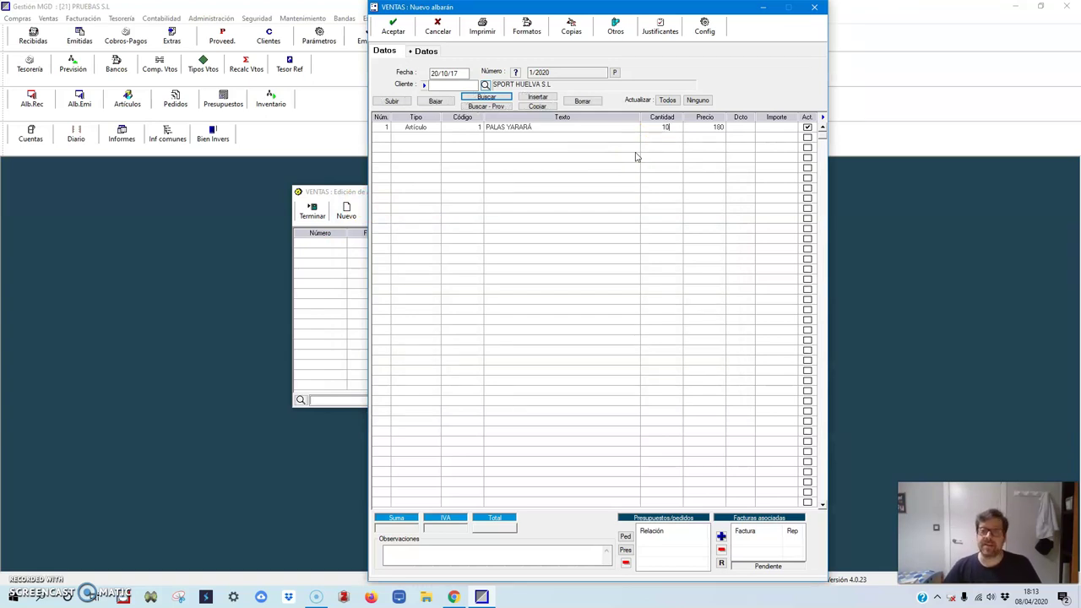
key("Return")
key("Return")
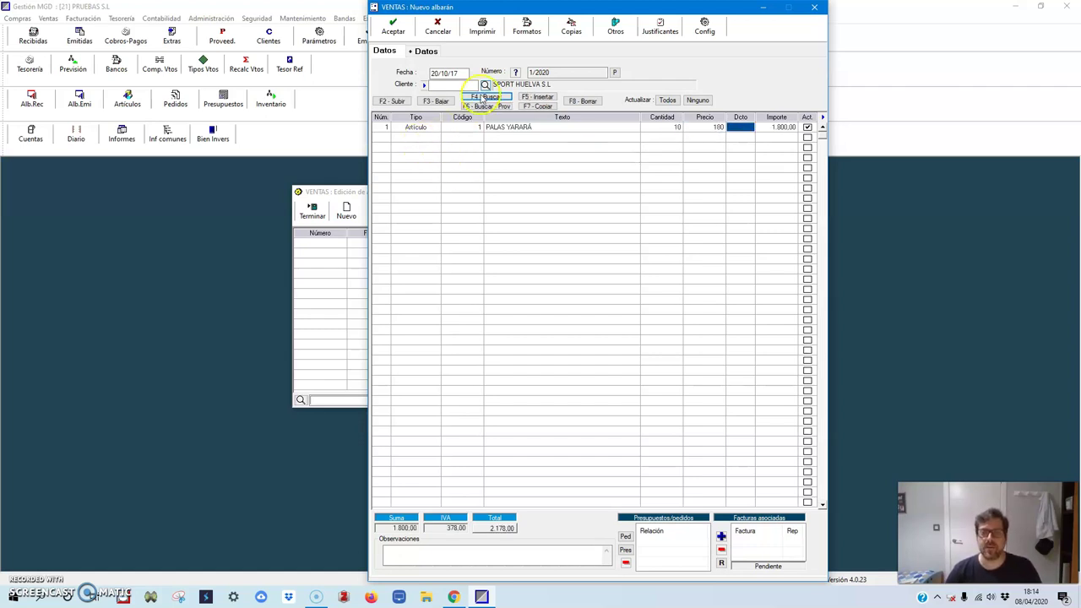
left_click(404, 136)
left_click(494, 98)
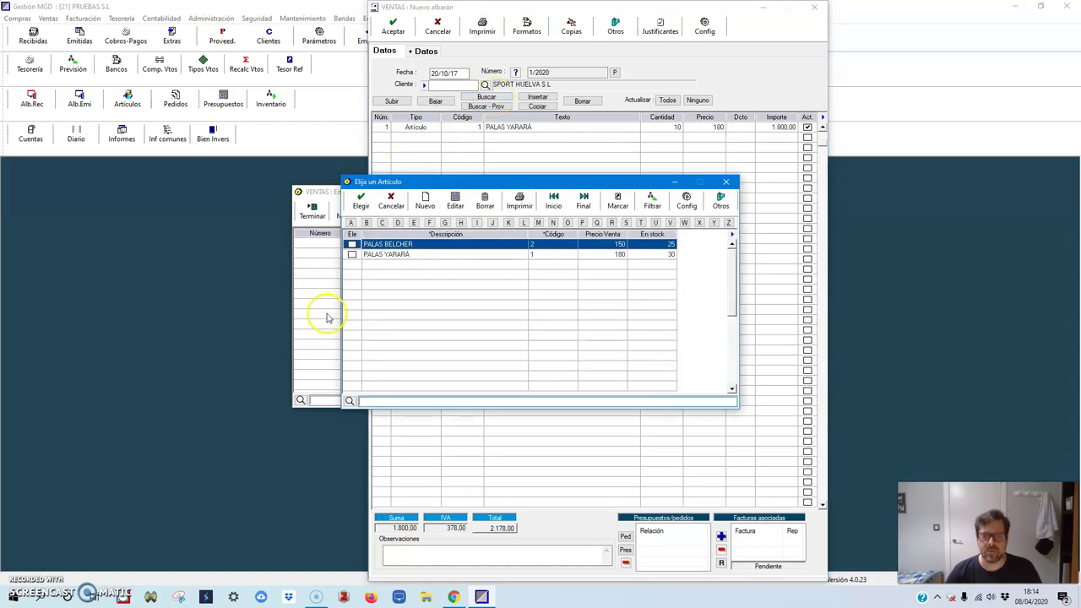
left_click(353, 245)
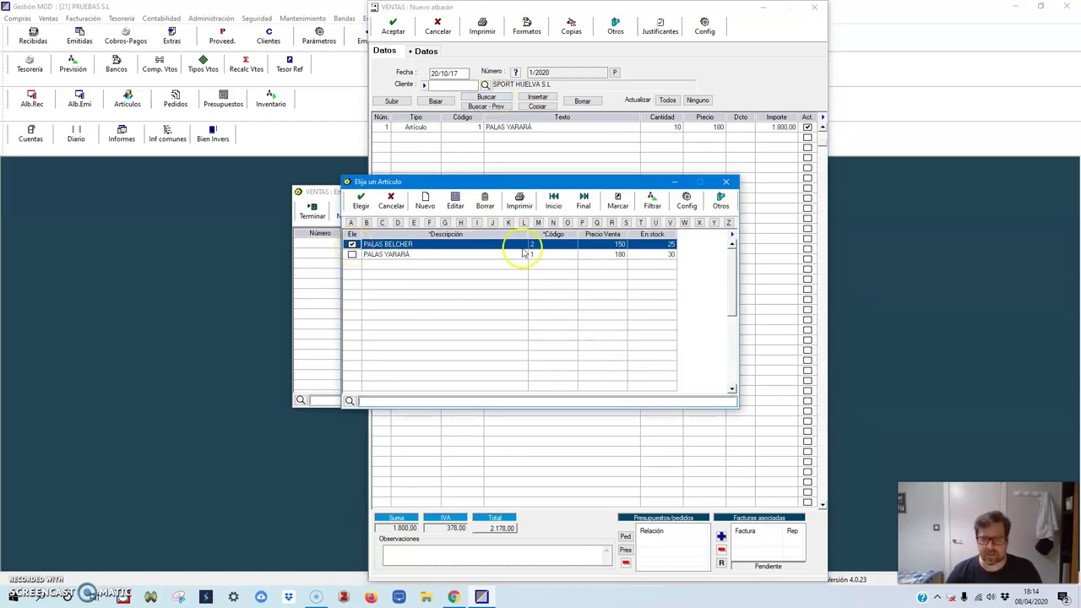
left_click(363, 201)
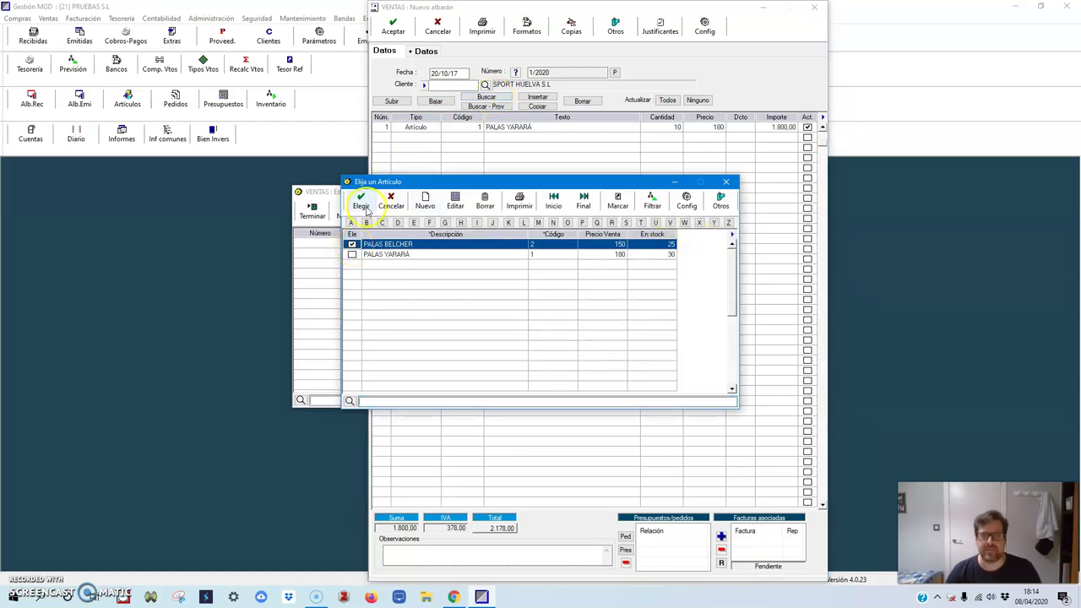
type("10")
key("Return")
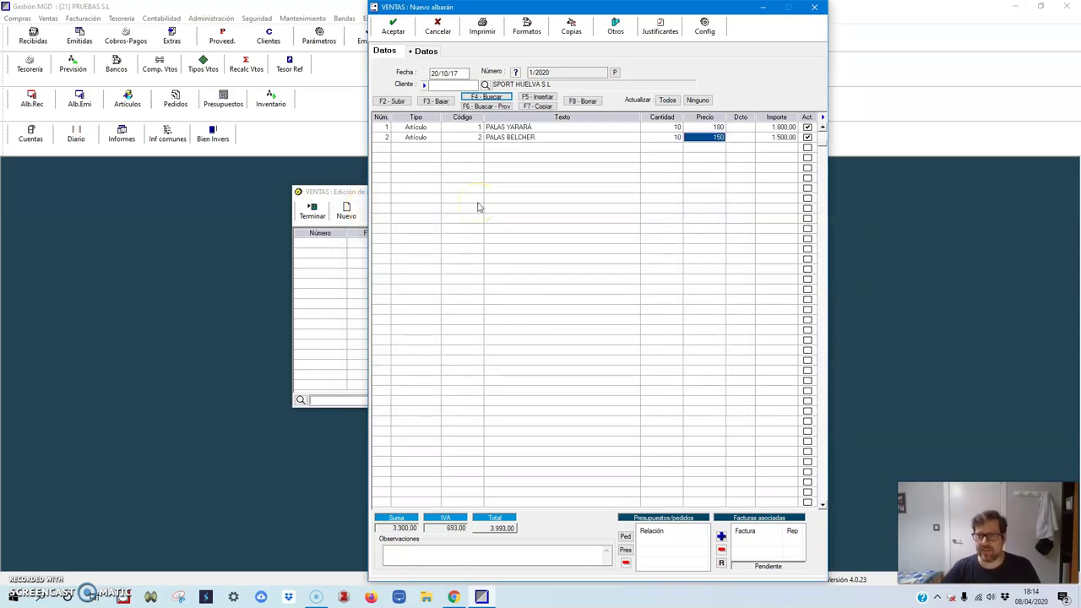
left_click(740, 139)
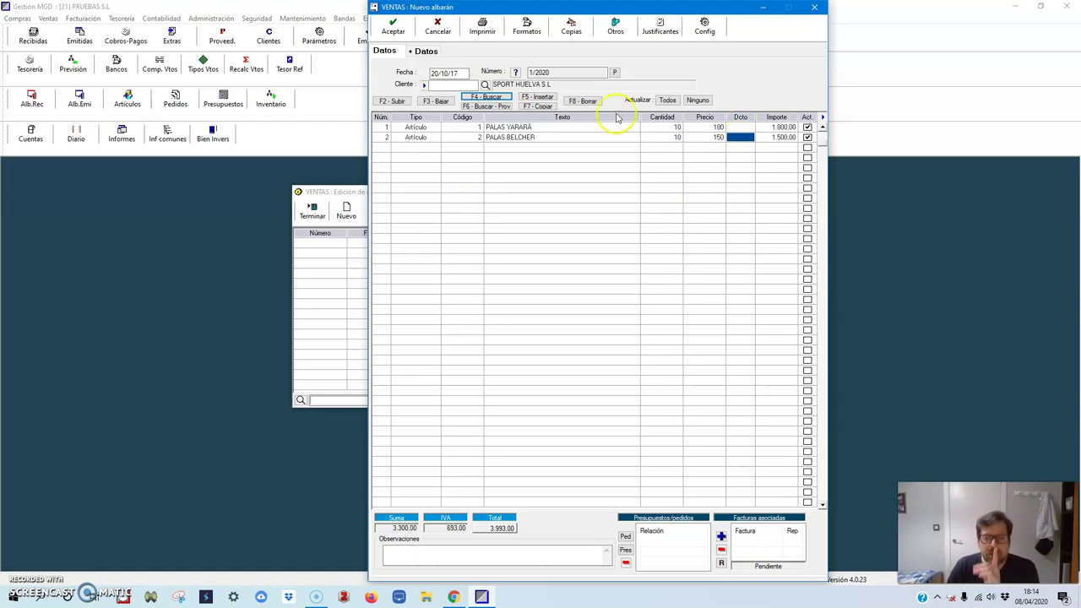
Step: Add a free Libre third line 'TRASNSPORTES' with quantity 1 at price 30
left_click(426, 152)
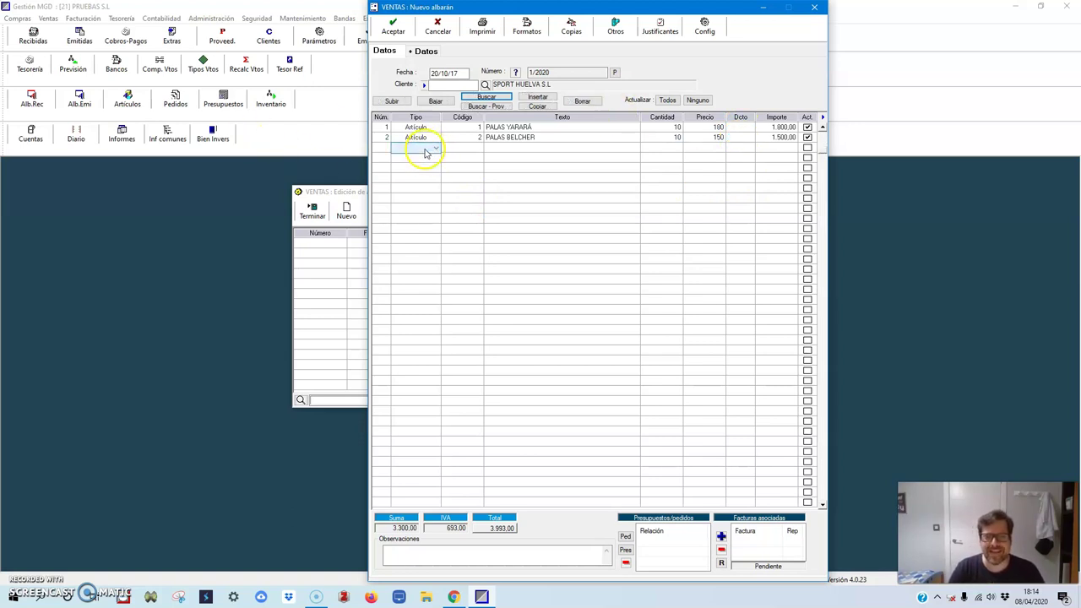
left_click(427, 152)
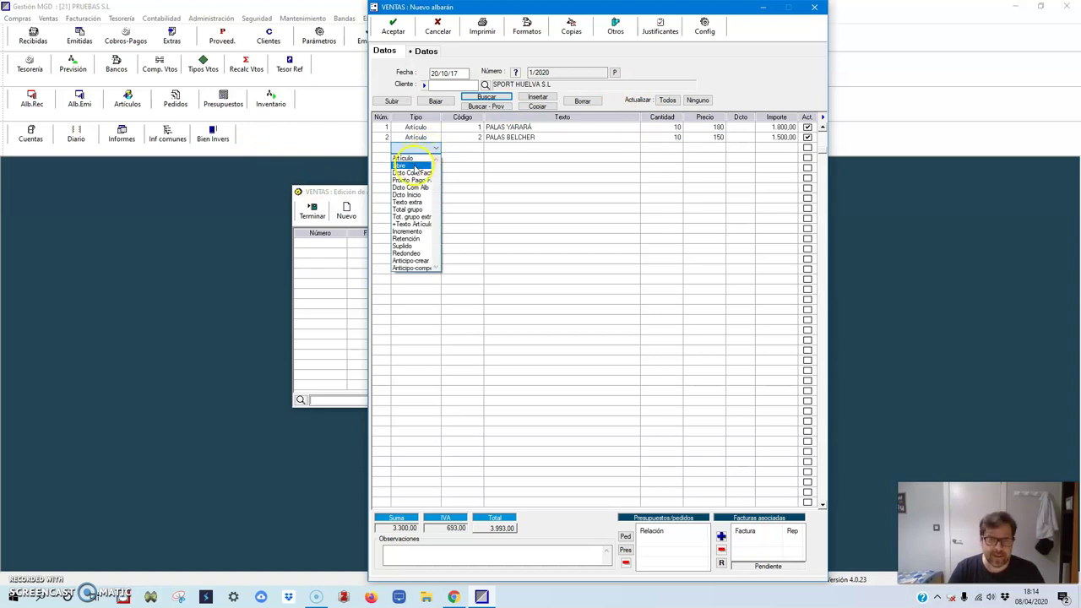
left_click(410, 166)
left_click(512, 150)
left_click(510, 155)
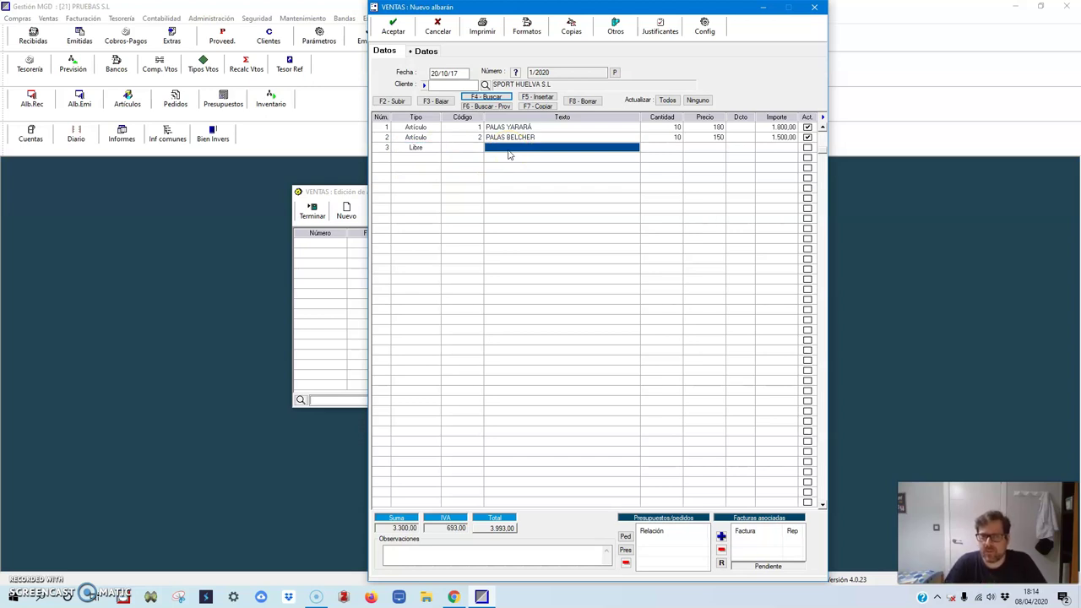
type("M")
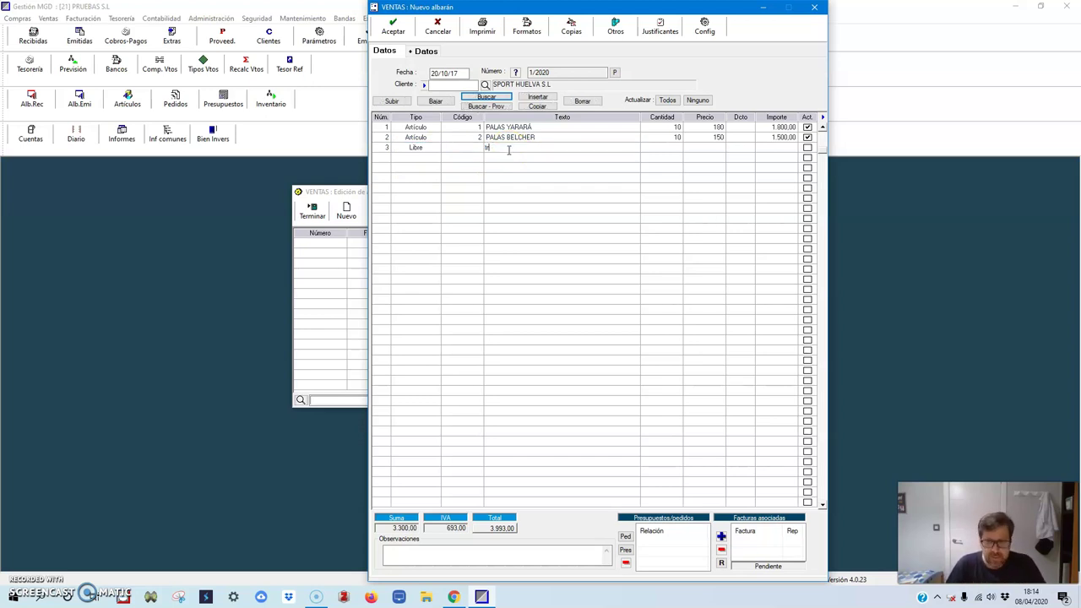
type("SPORTES")
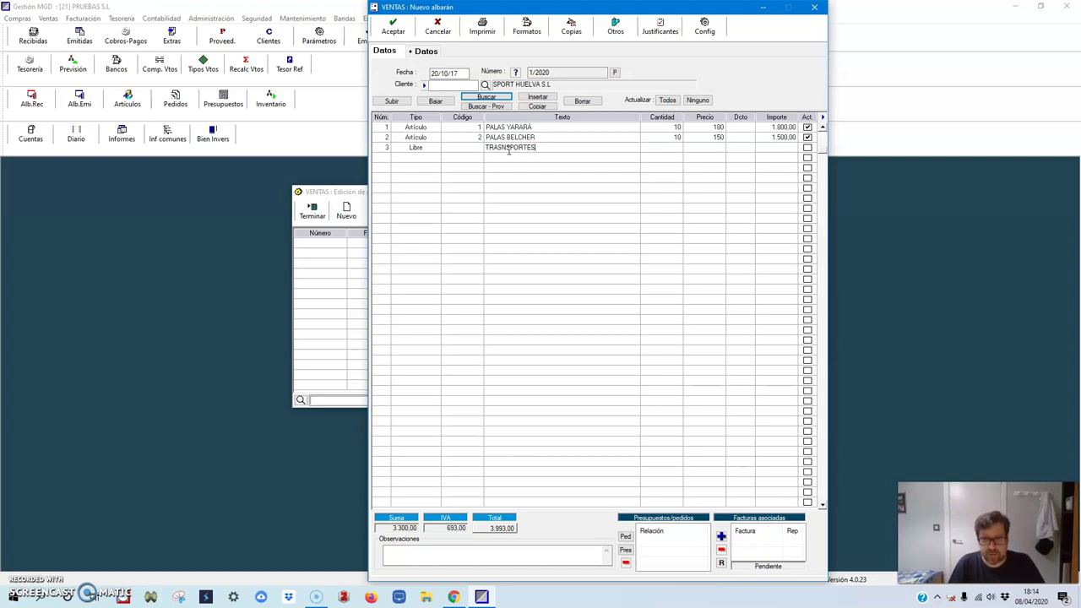
key("Return")
left_click(659, 211)
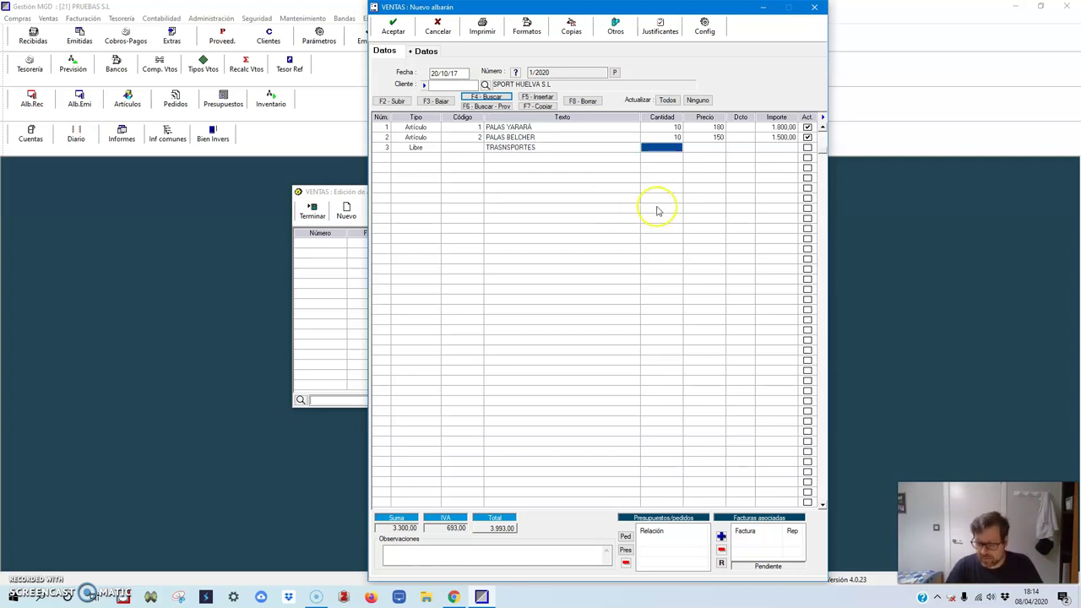
type("1")
key("Return")
type("30")
key("Return")
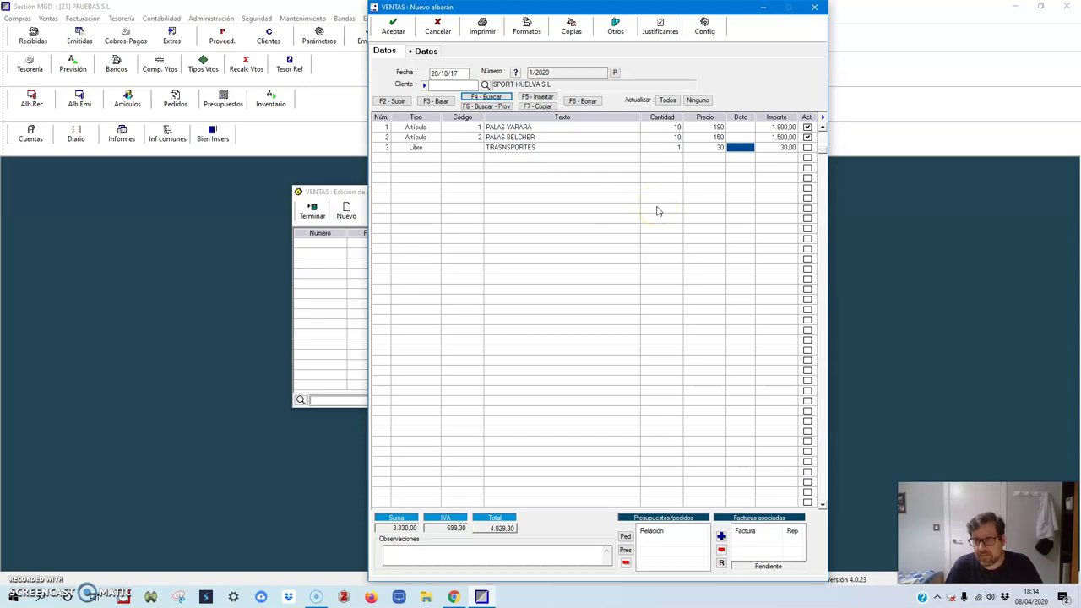
Step: Review the three line descriptions and save the delivery note totalling 4.029,30
left_click(744, 166)
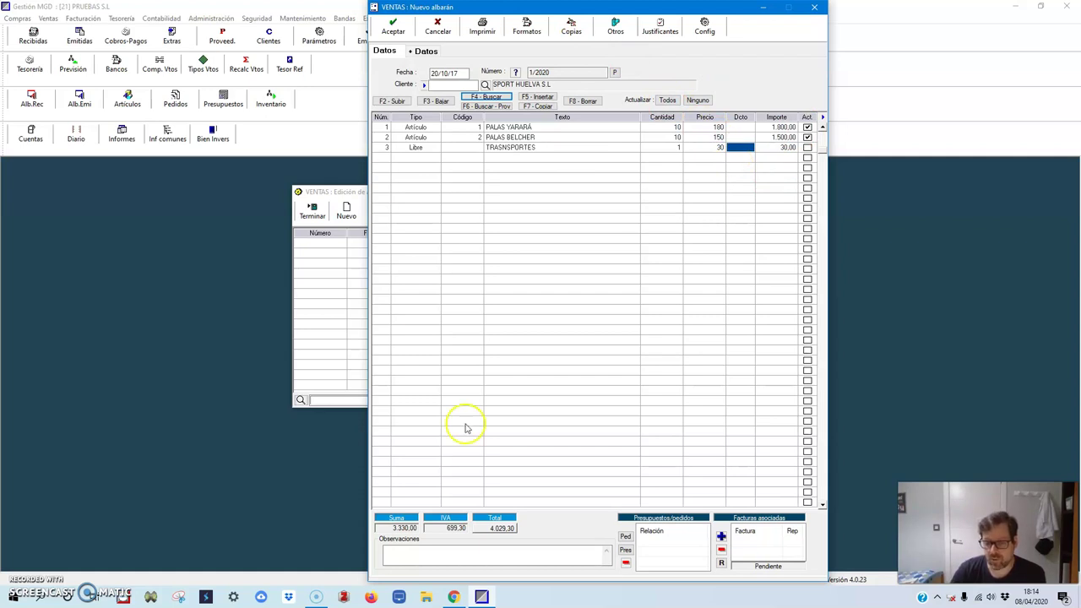
left_click(519, 129)
left_click(519, 138)
left_click(513, 147)
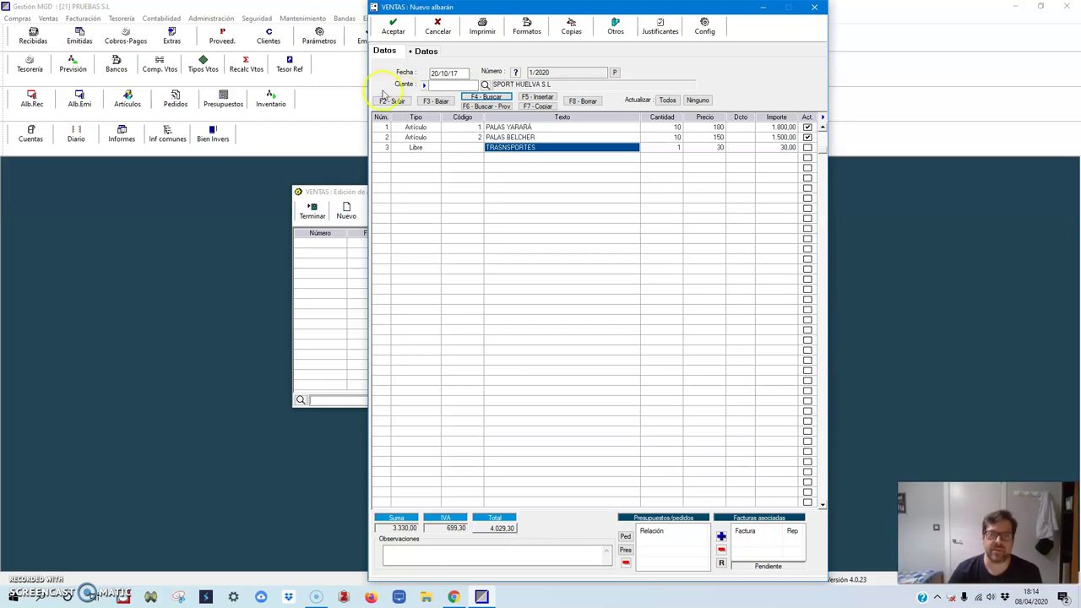
left_click(403, 31)
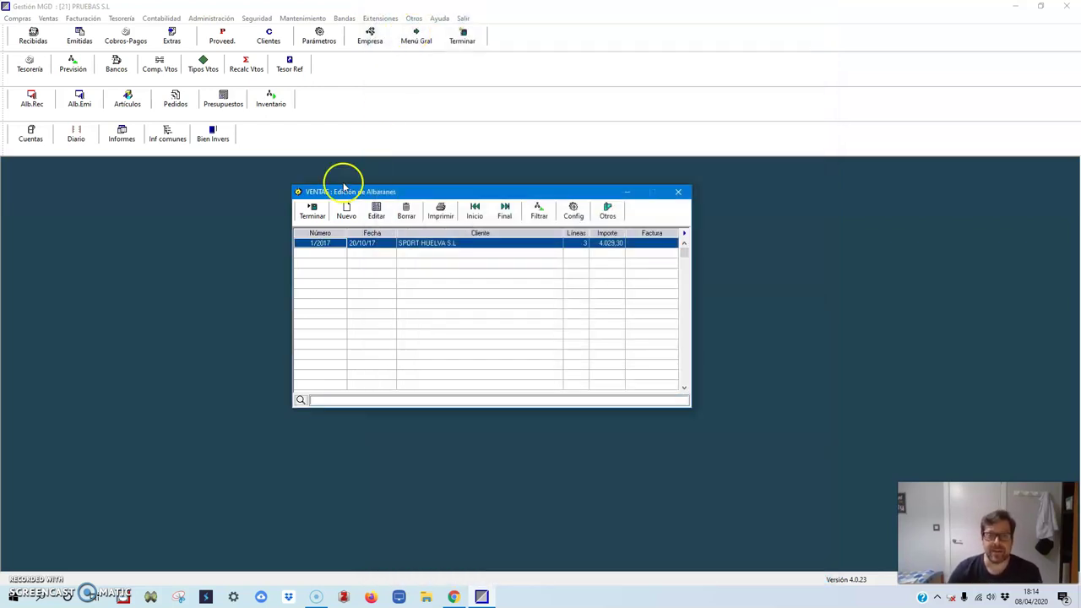
Step: Check article stock in Artículos: PALAS BELCHER 15, PALAS YARARÁ 20, then close the list
left_click(127, 100)
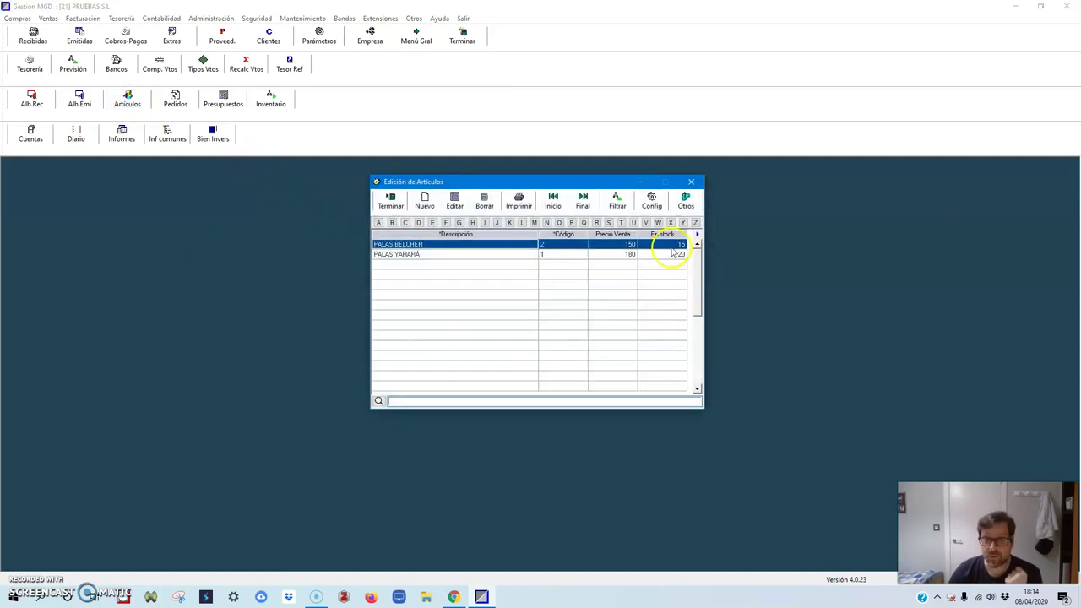
left_click(669, 256)
left_click(674, 245)
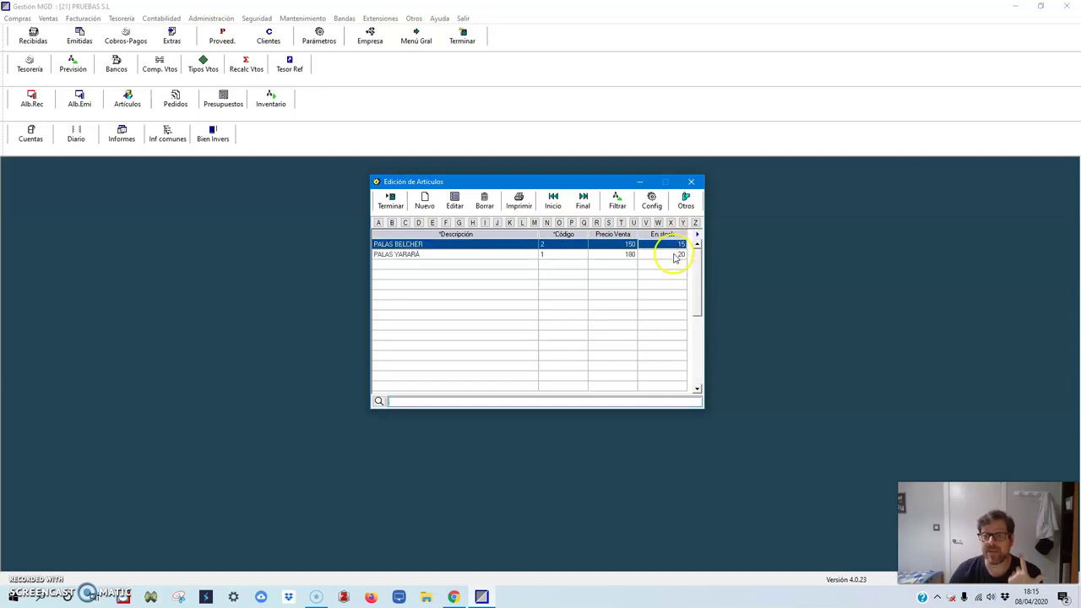
left_click(675, 255)
left_click(677, 245)
left_click(676, 255)
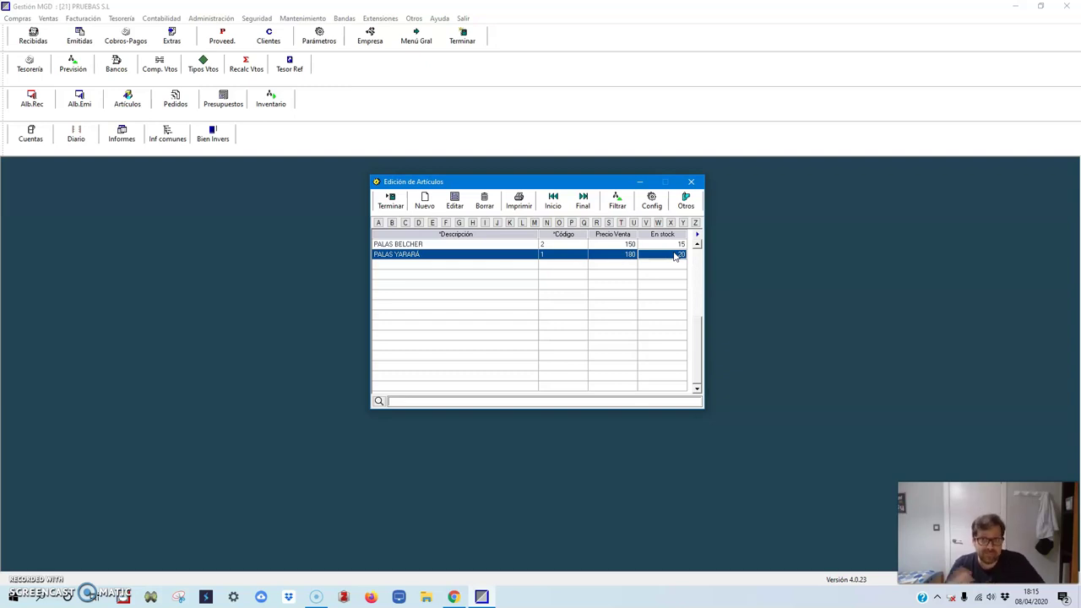
left_click(390, 201)
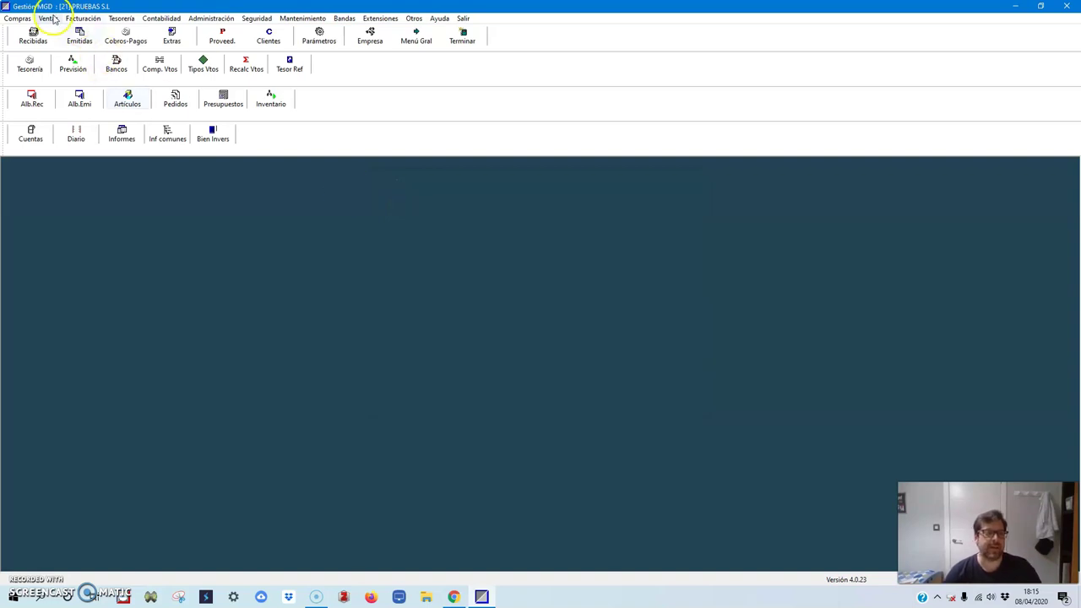
Step: Glance at the issued delivery notes list, then bring up the issued invoices list
left_click(81, 104)
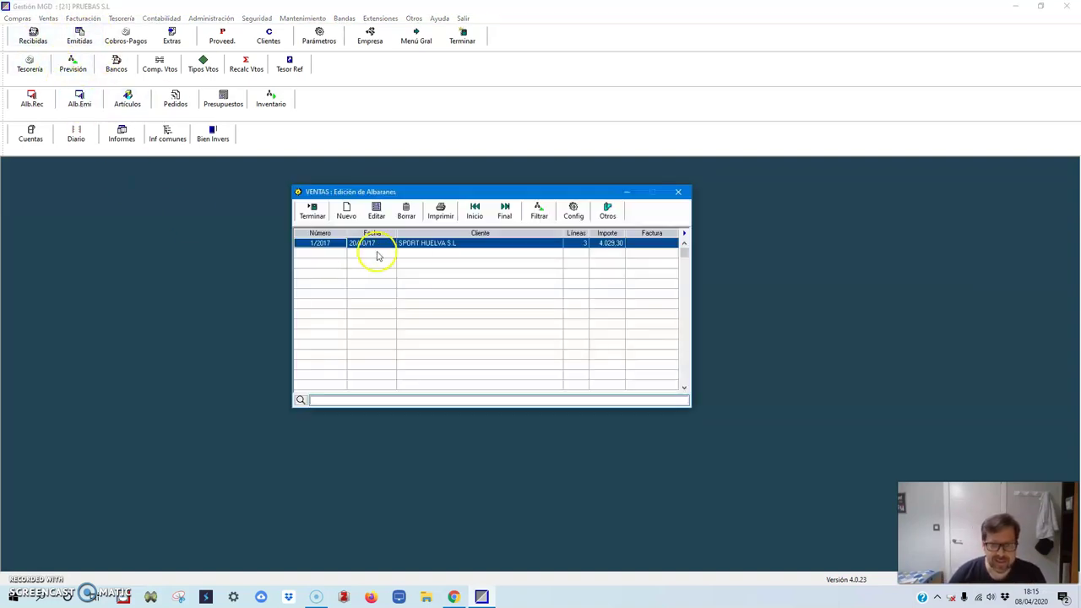
left_click(313, 211)
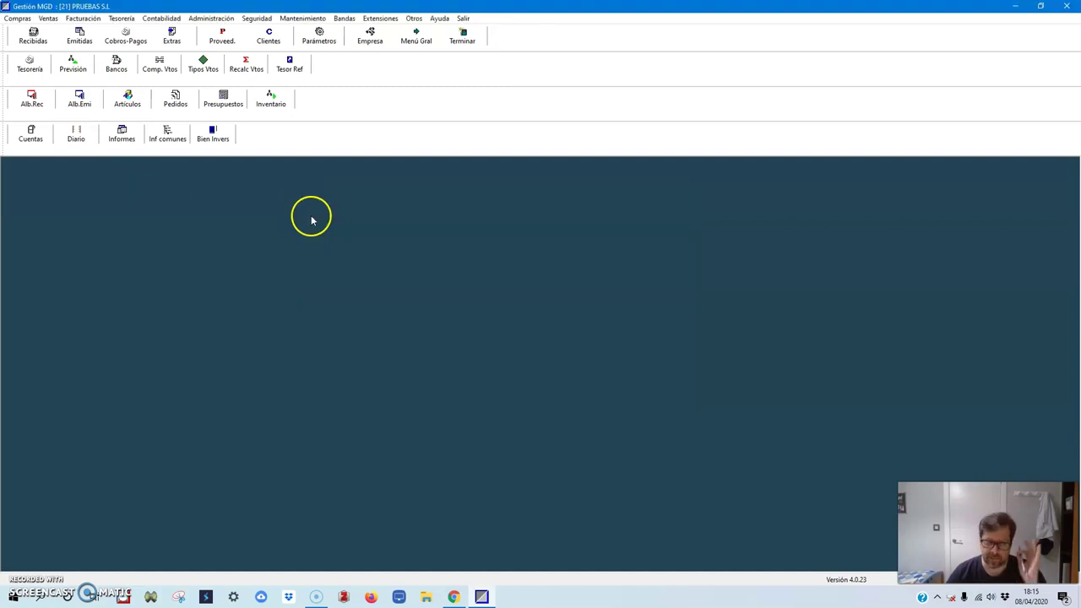
left_click(76, 38)
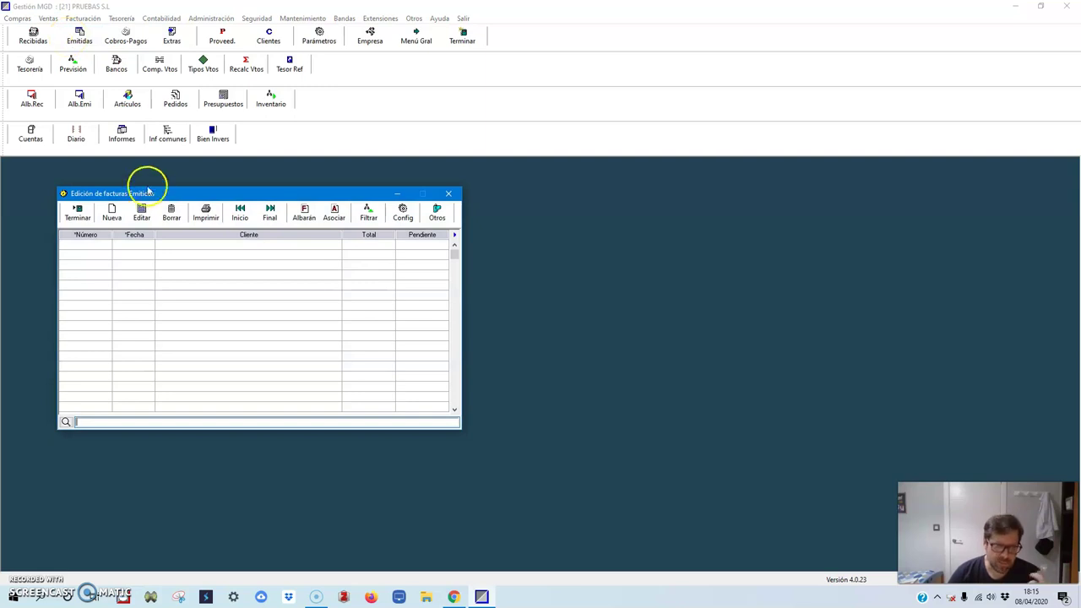
left_click_drag(157, 196, 374, 204)
Step: Draft an invoice for SPORT HUELVA S.L dated 20/10/19, abandon it, and reopen Alb.Emi
left_click(331, 222)
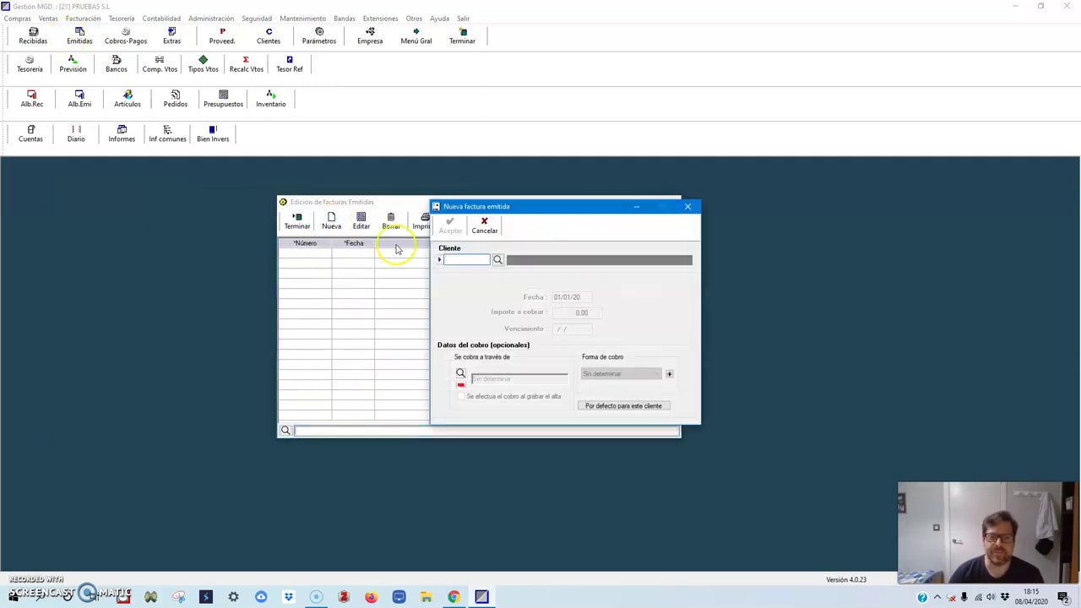
left_click(499, 262)
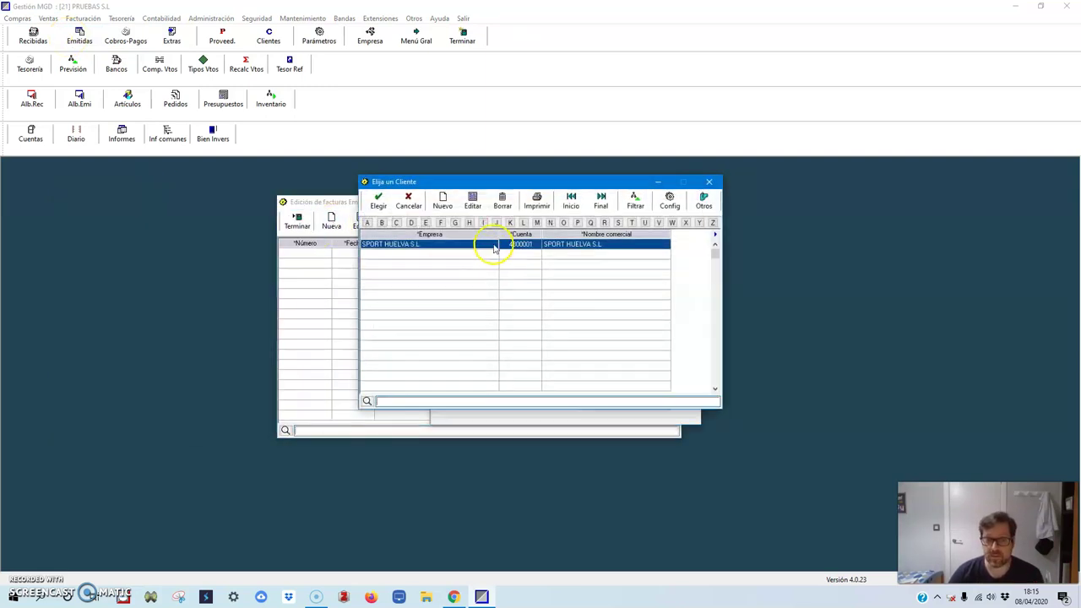
double_click(497, 247)
left_click(578, 298)
type("20")
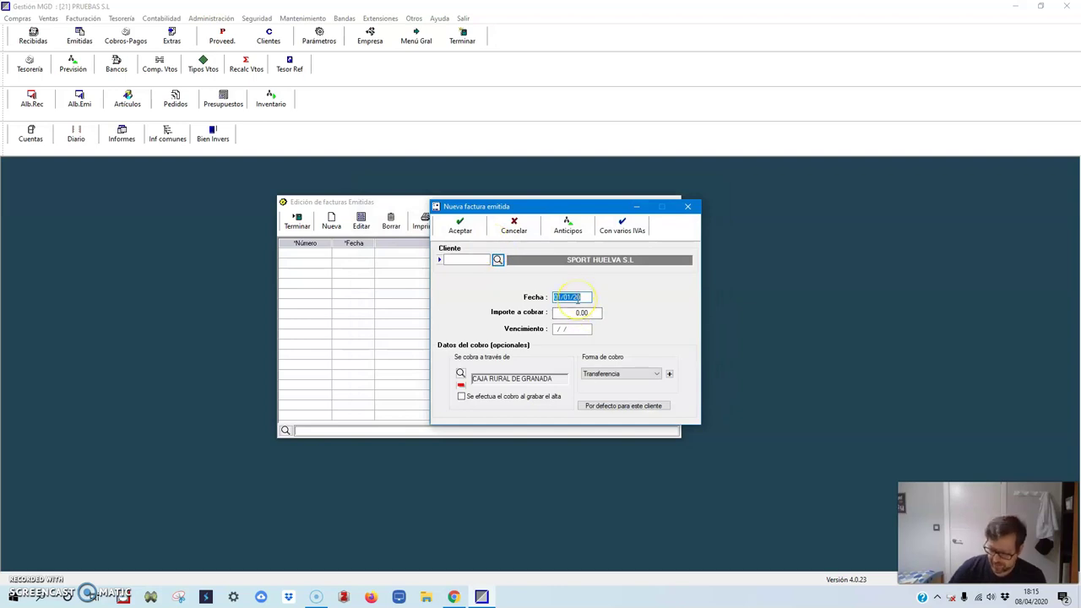
type("/10/")
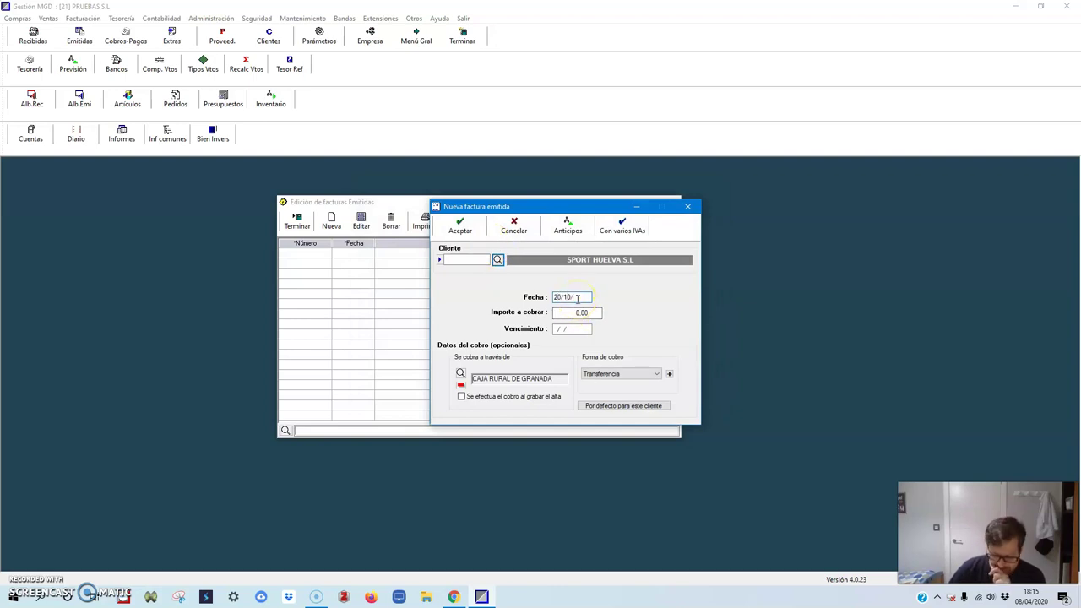
type("19")
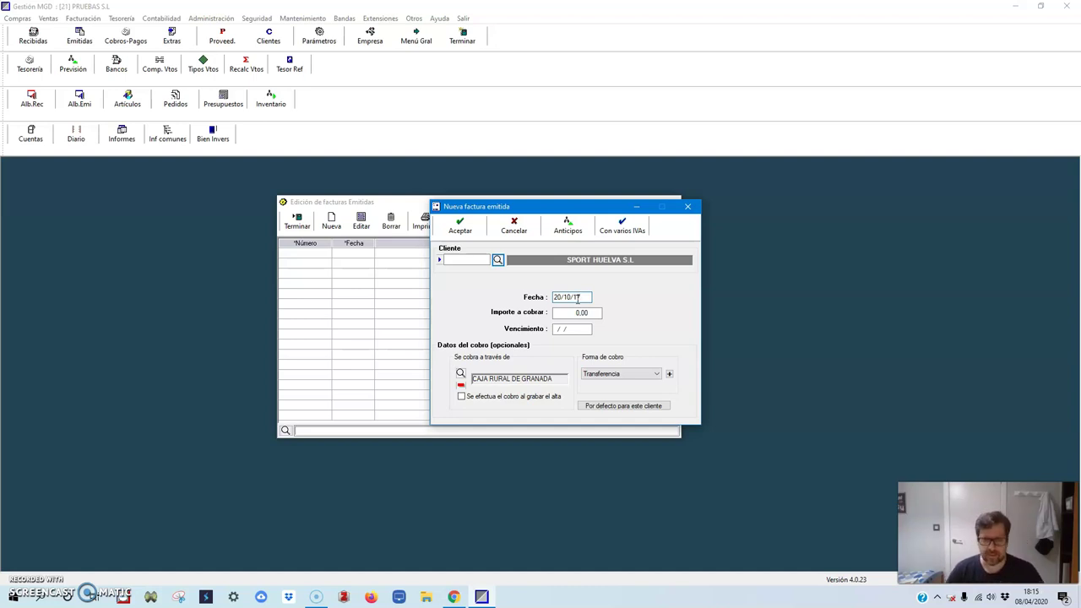
left_click(513, 224)
left_click(296, 223)
left_click(86, 102)
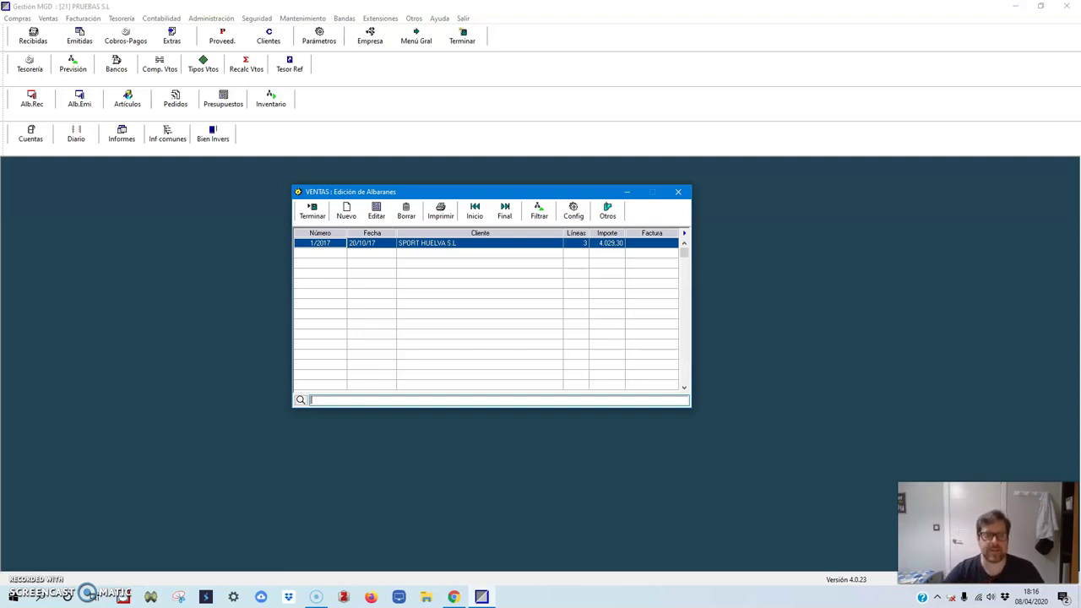
Step: Close the delivery notes and start a new issued invoice for SPORT HUELVA S.L
left_click(312, 210)
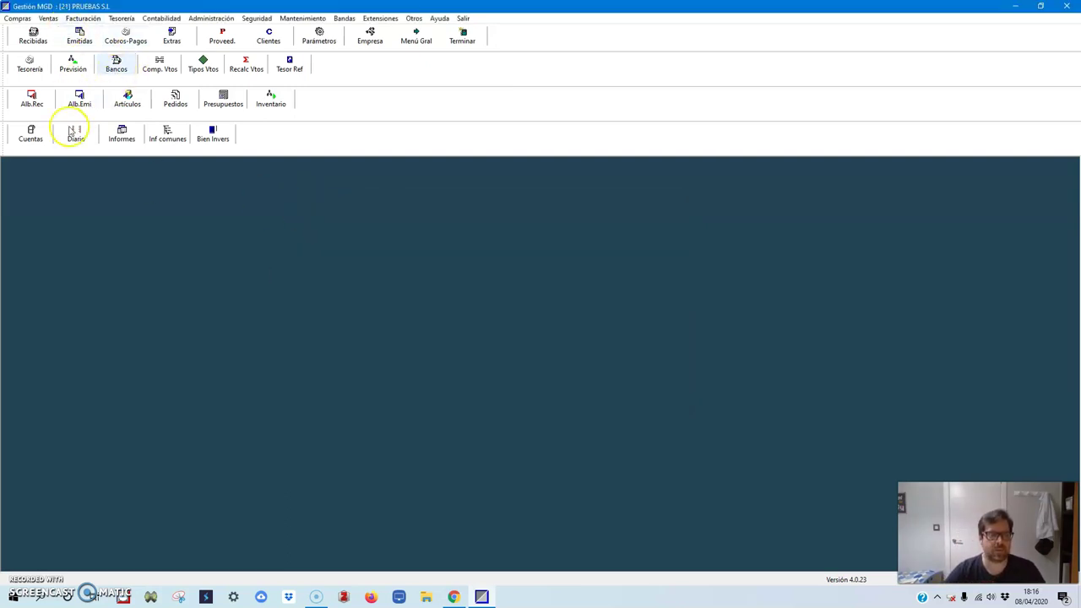
left_click(80, 36)
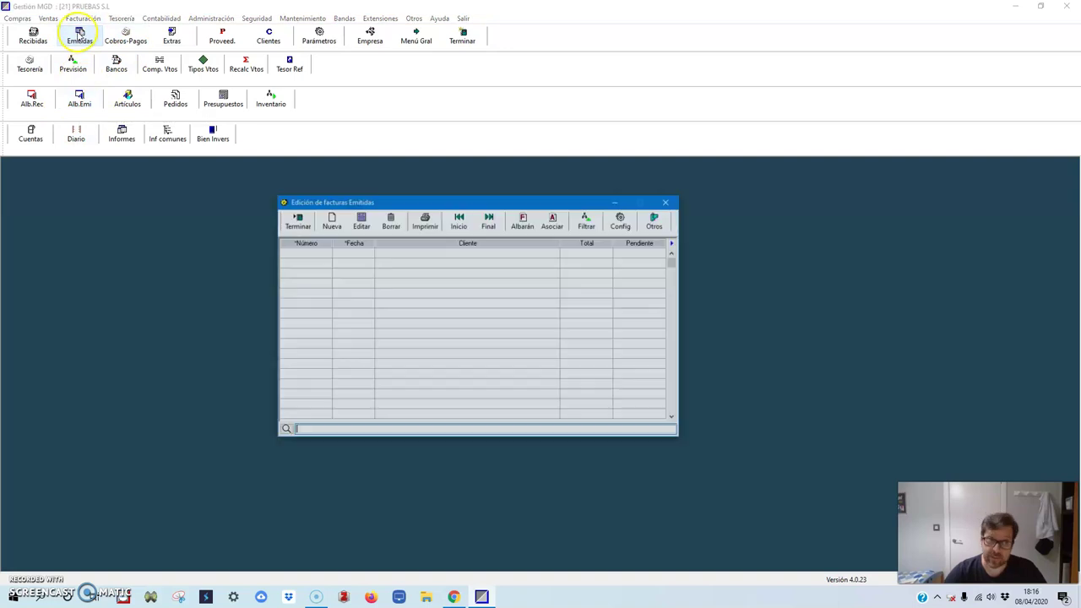
left_click(331, 222)
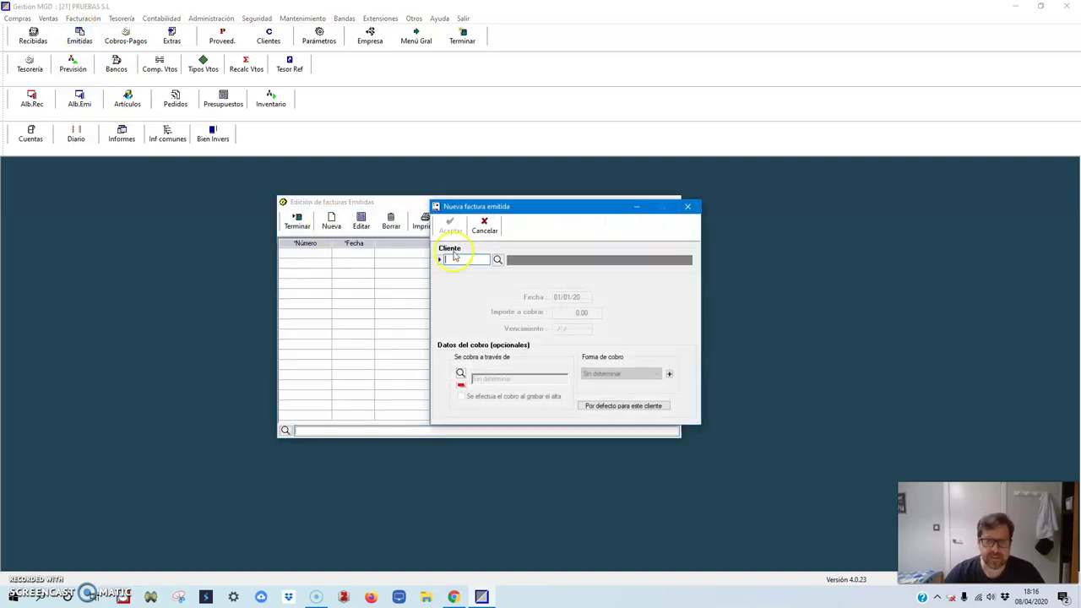
left_click(497, 259)
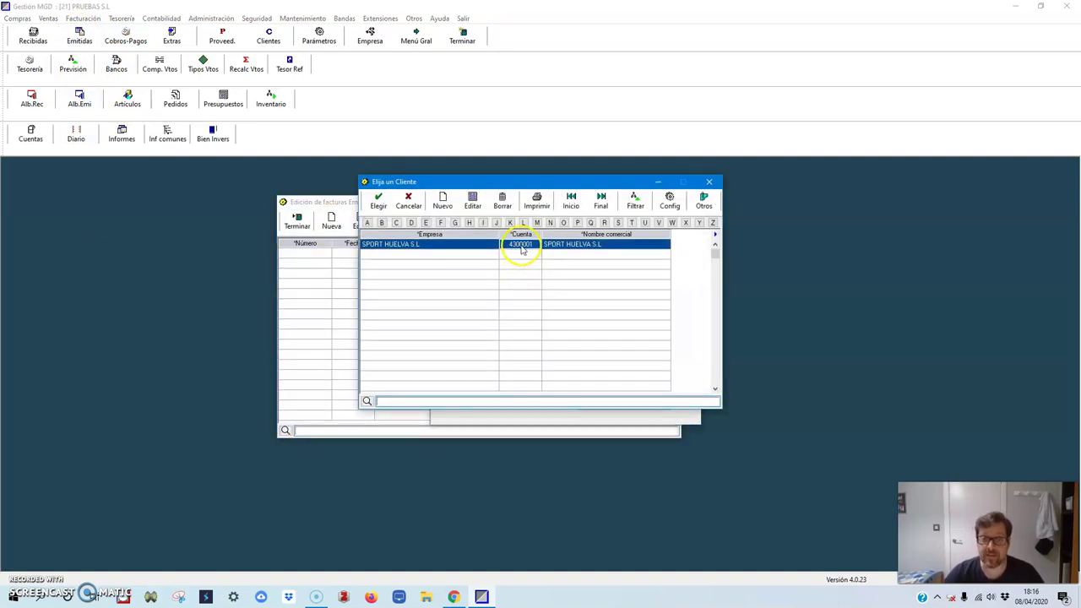
double_click(522, 249)
Step: Enter date 20/10/17, amount 4.029,30 and due date 30/10/17, and accept the header
type("201017")
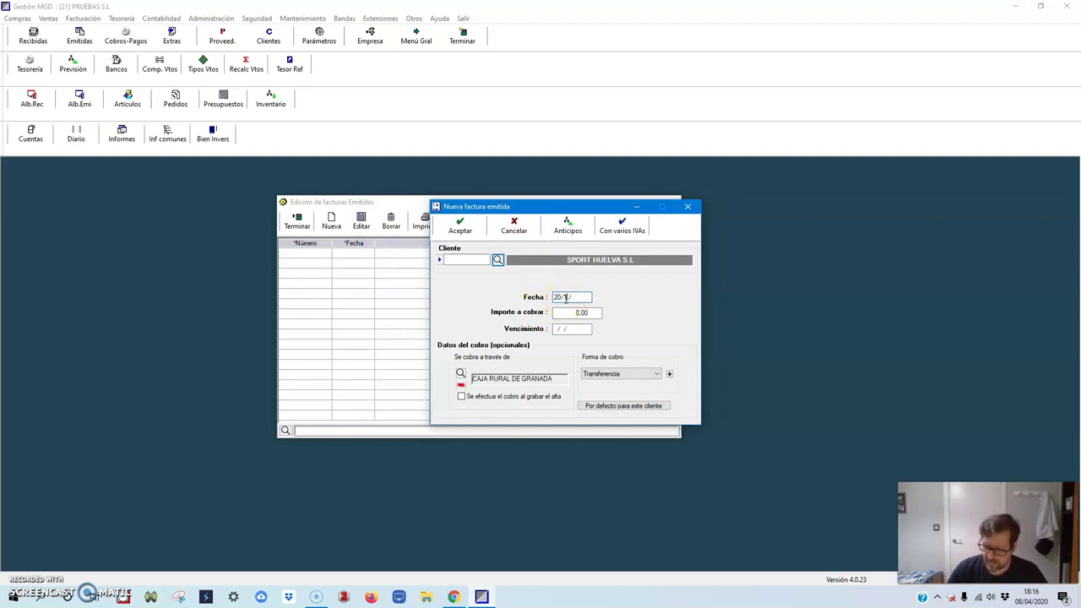
key("Return")
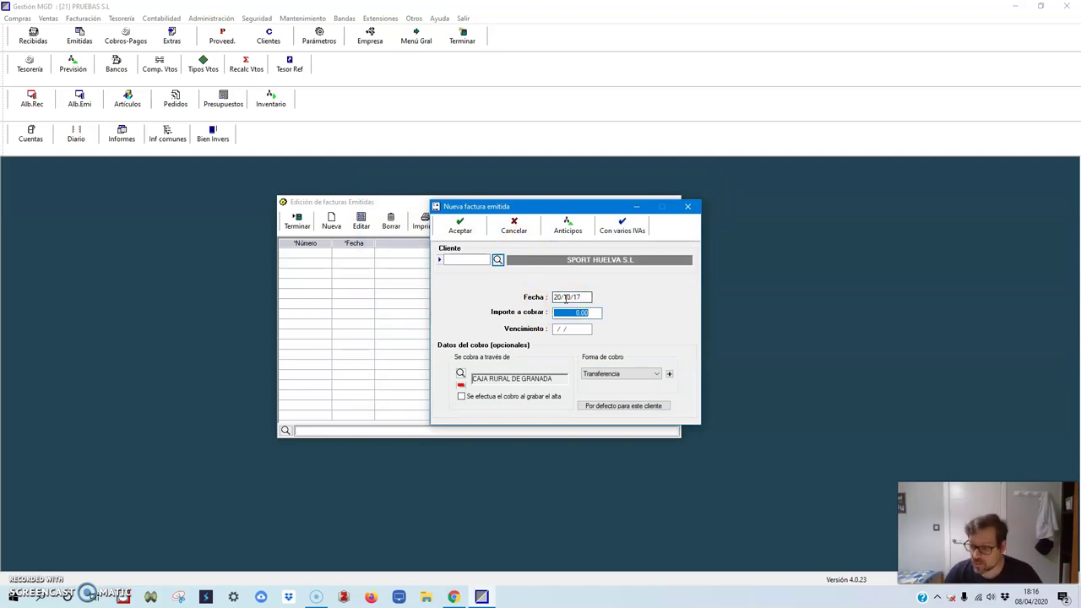
type("4029,30")
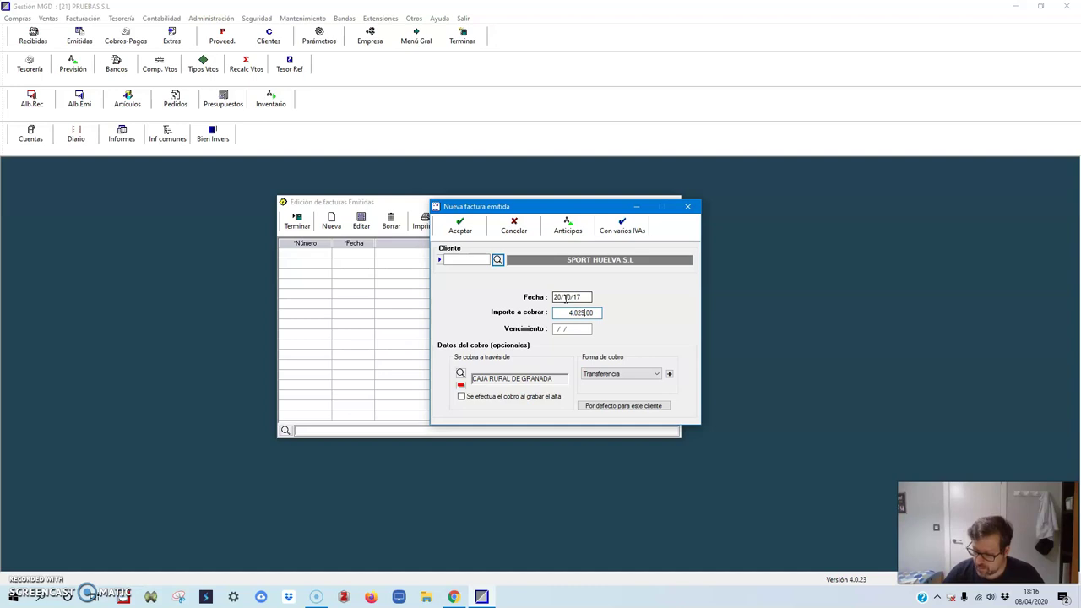
key("Return")
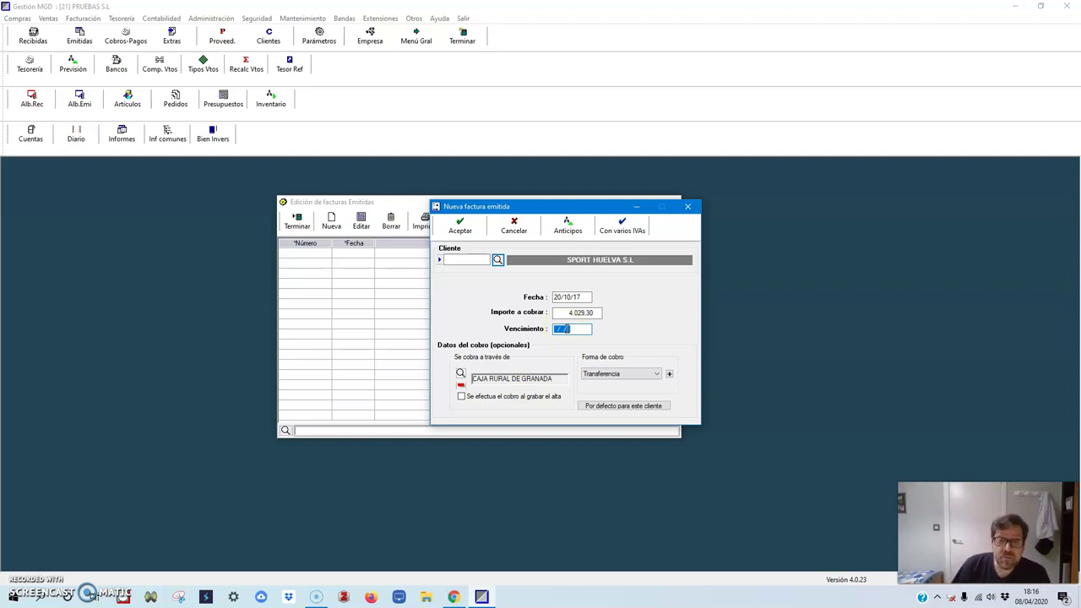
type("301017")
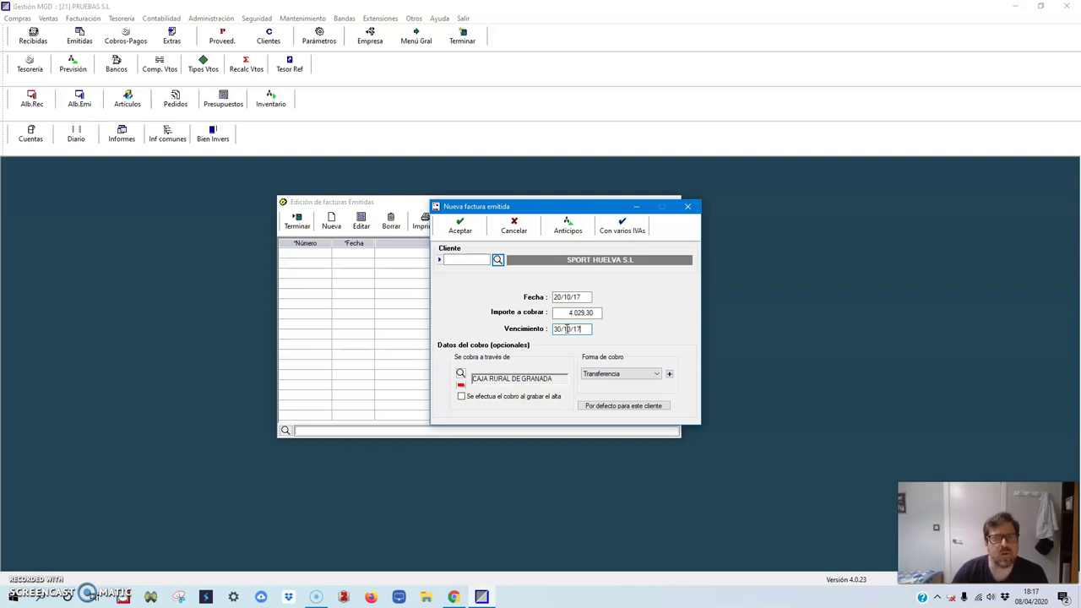
left_click(460, 225)
left_click(397, 213)
Step: Set the sales account to VENTAS DE YARARÁ and select the VENTAS AL 21% VAT line
left_click_drag(358, 183, 524, 161)
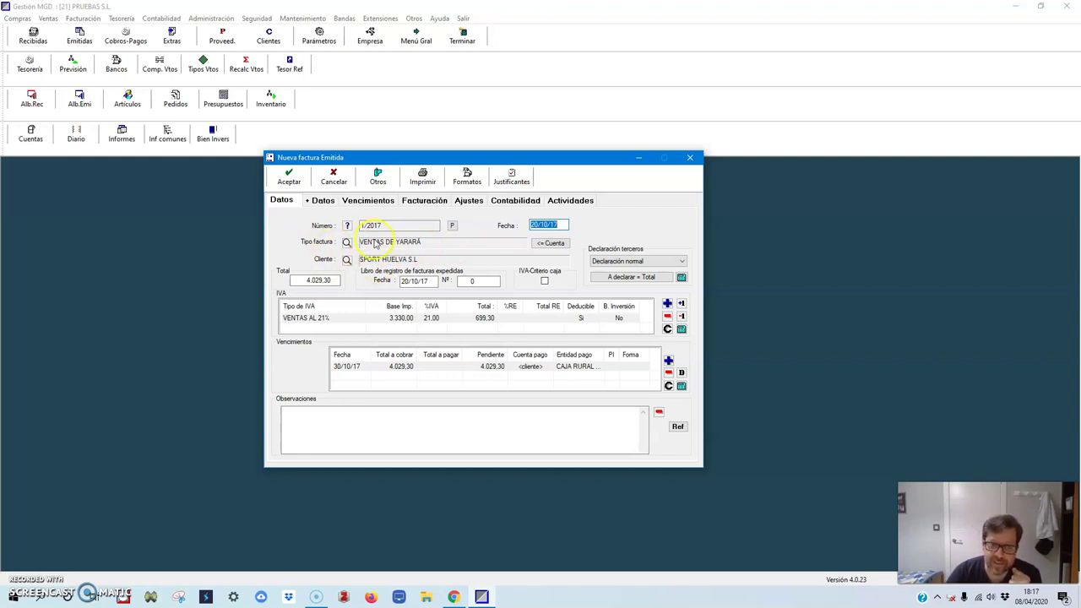
left_click(554, 244)
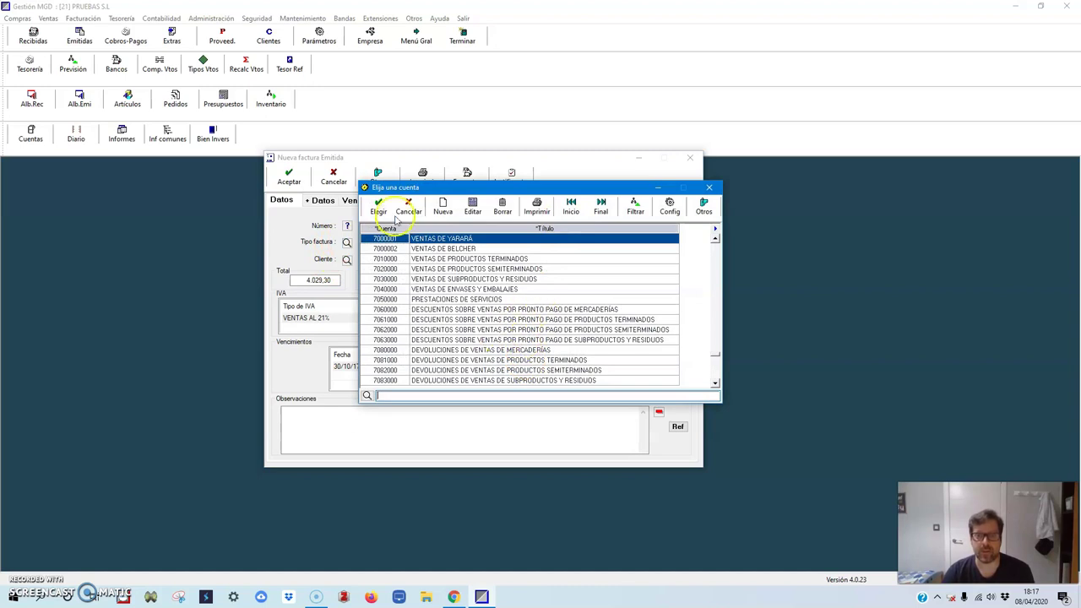
left_click(380, 208)
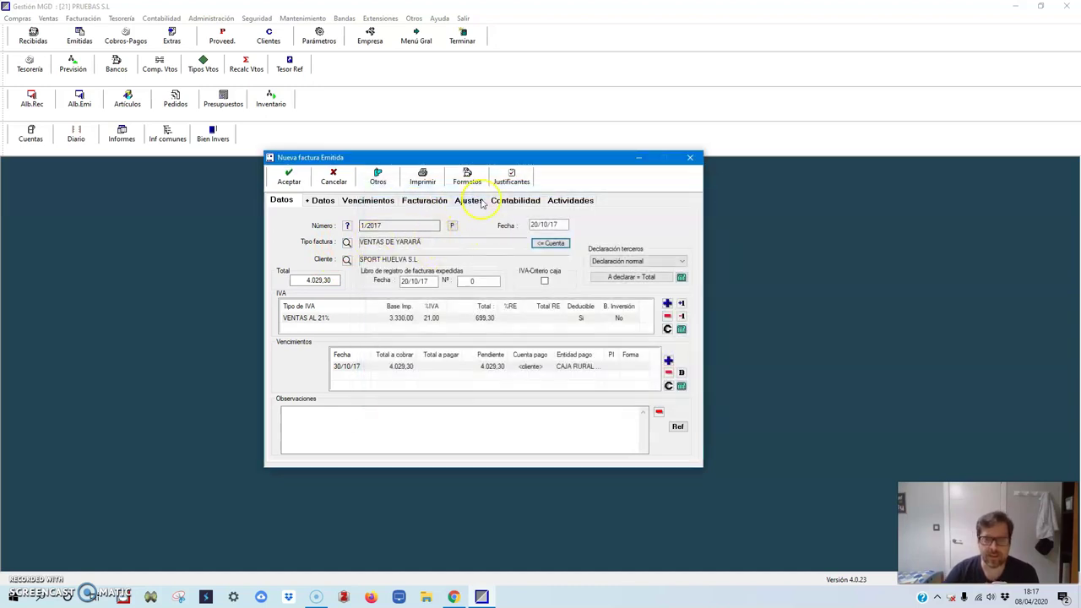
left_click(512, 201)
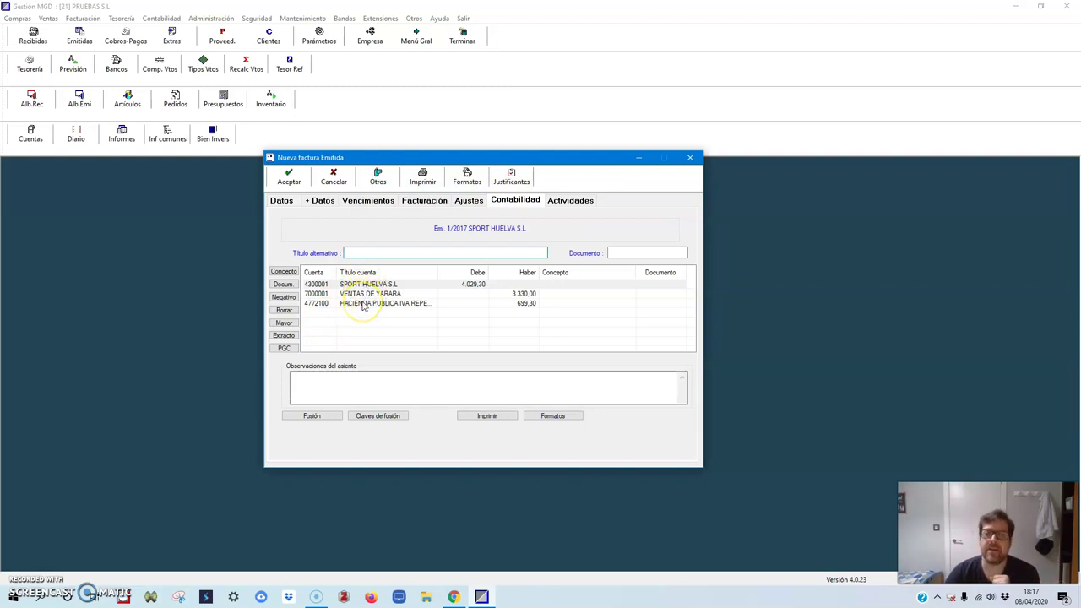
left_click(283, 201)
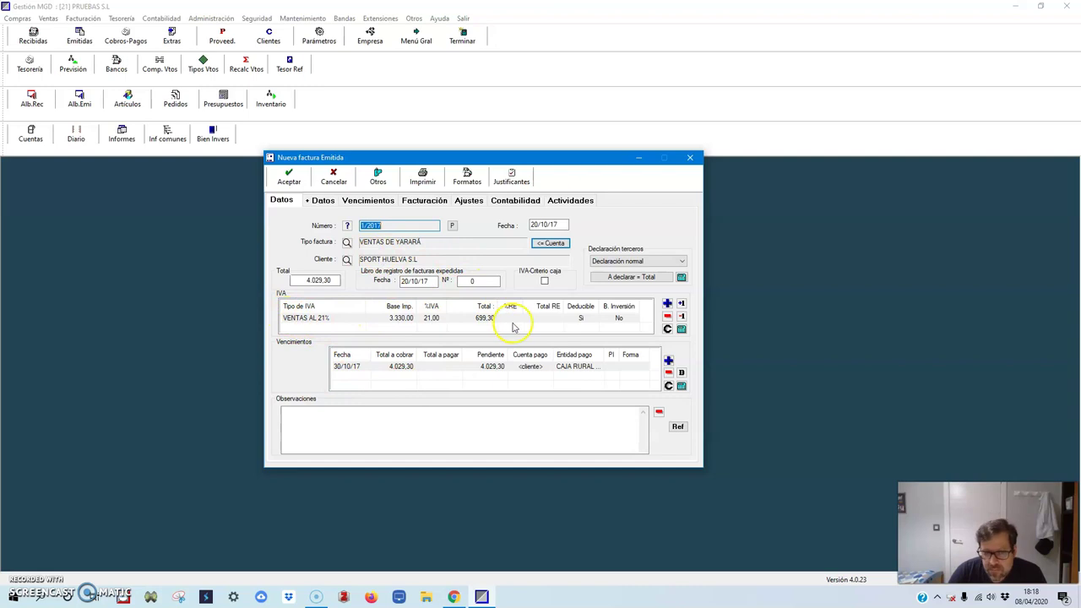
left_click(395, 320)
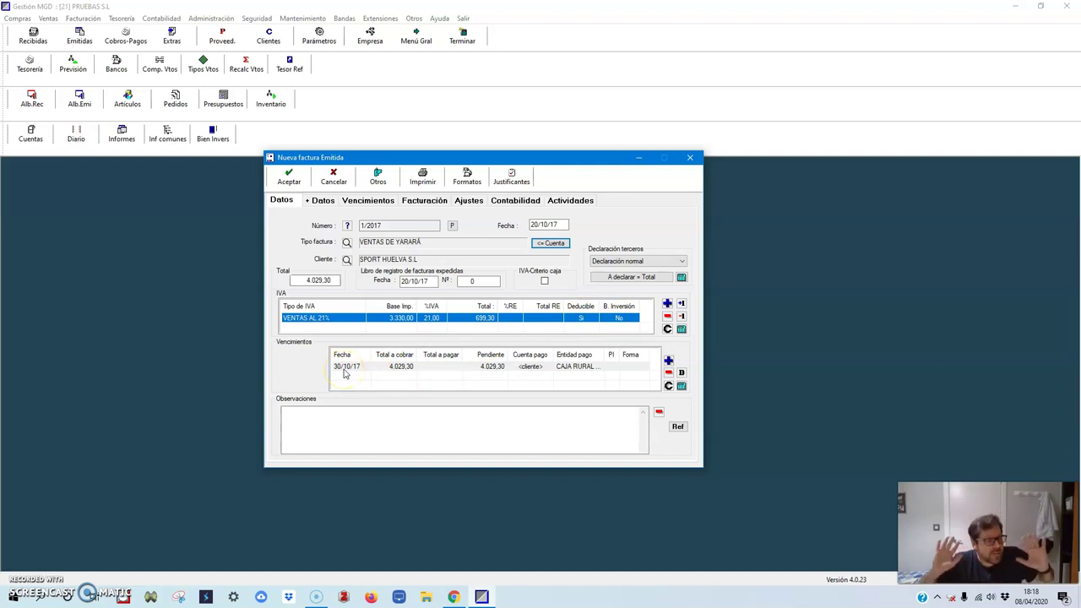
Step: Browse the + Datos and Vencimientos pages (due 30/10/17, 4.029,30), ending on Facturación
left_click(321, 201)
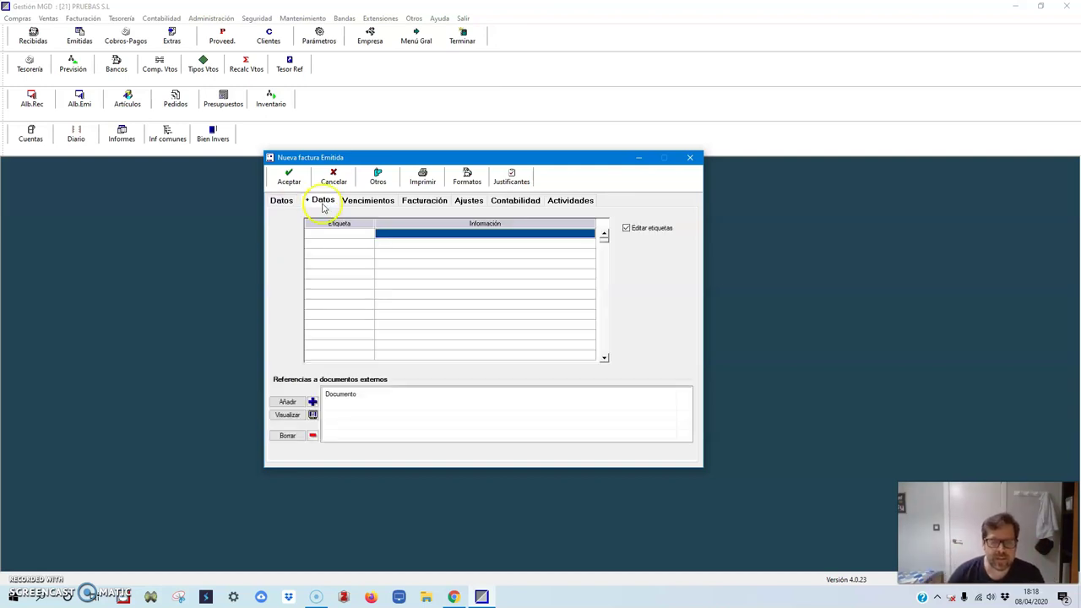
left_click(364, 201)
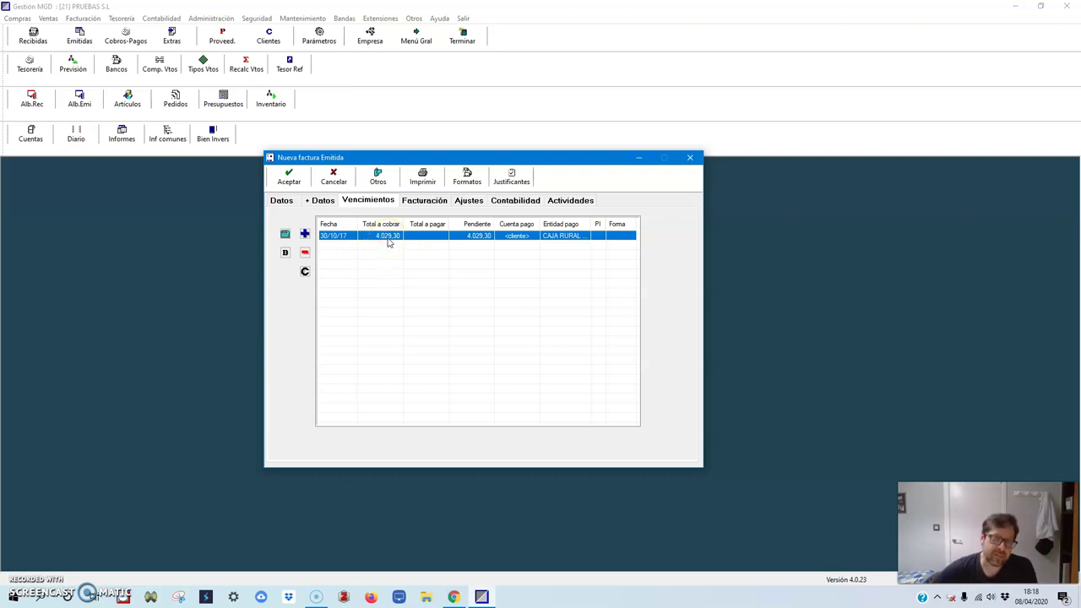
left_click(411, 202)
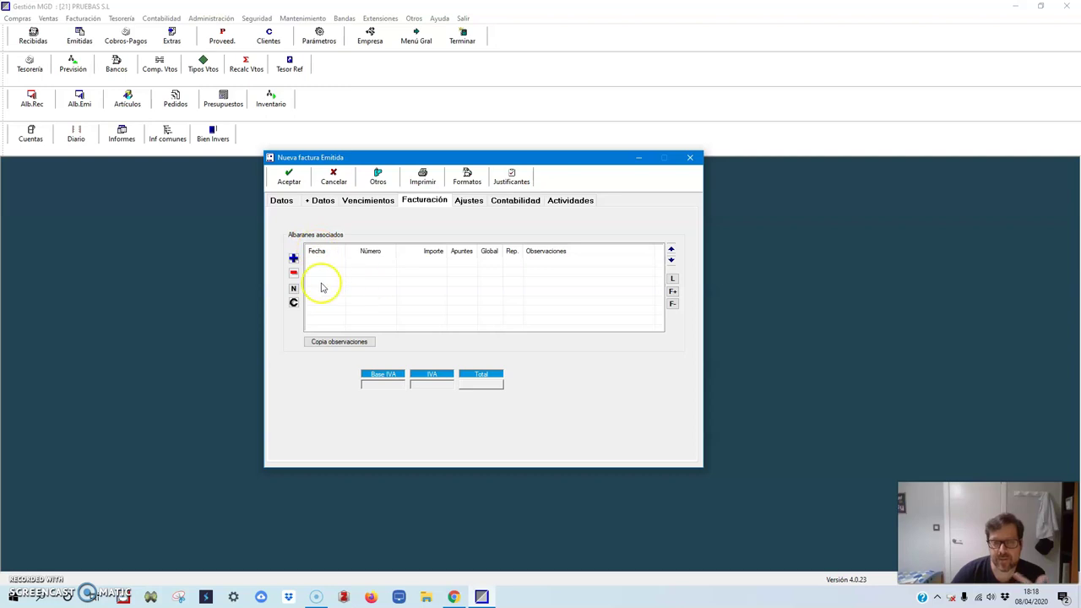
Step: Link delivery note 1/2017 to the invoice, review its lines, then view the Contabilidad entry
left_click(294, 259)
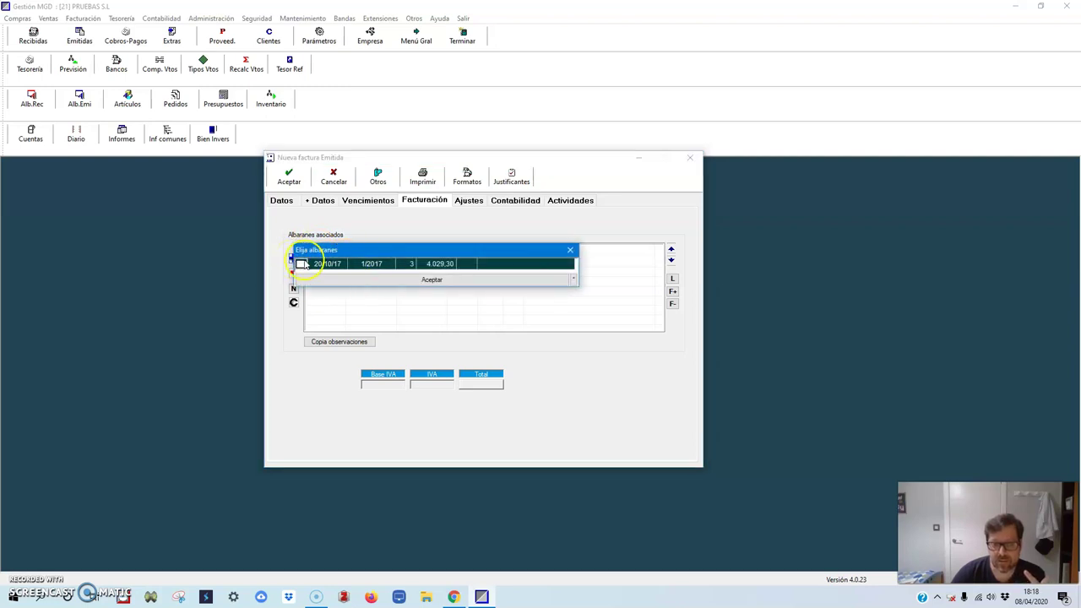
left_click(303, 262)
left_click(350, 279)
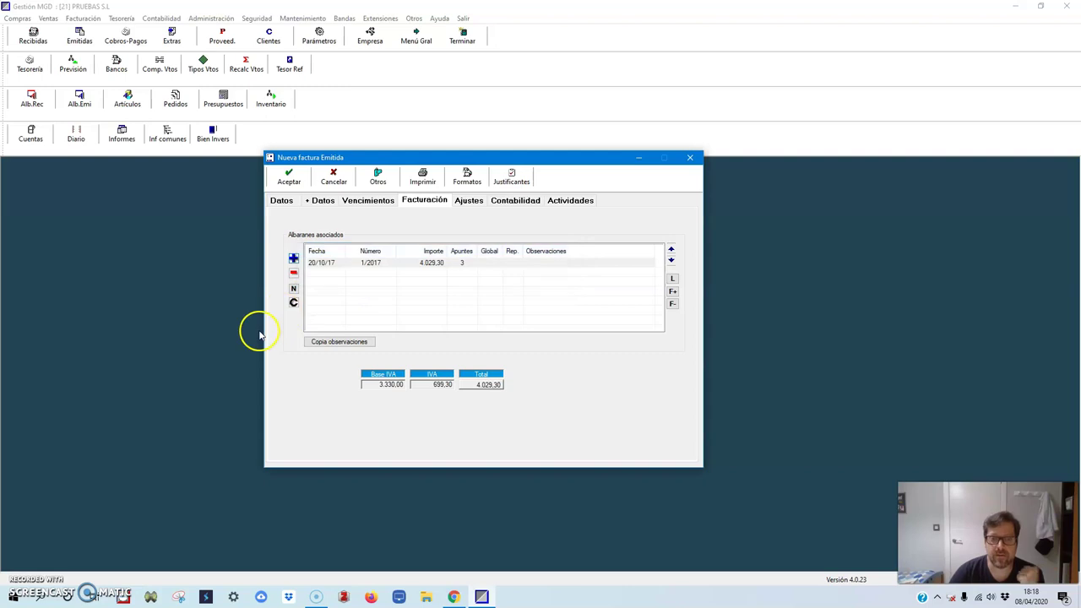
double_click(445, 263)
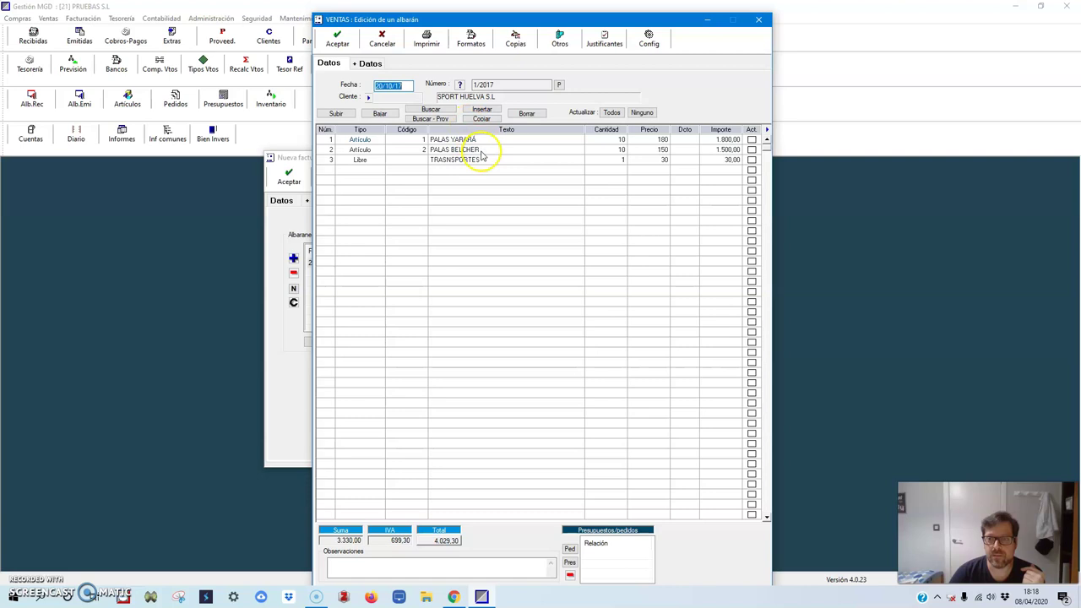
left_click(337, 44)
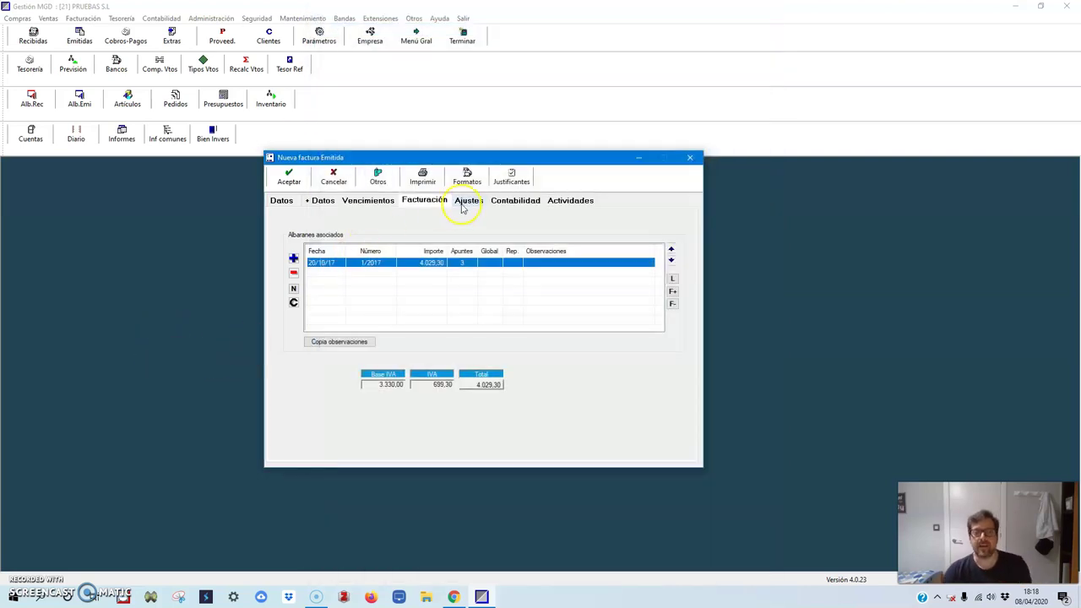
left_click(512, 203)
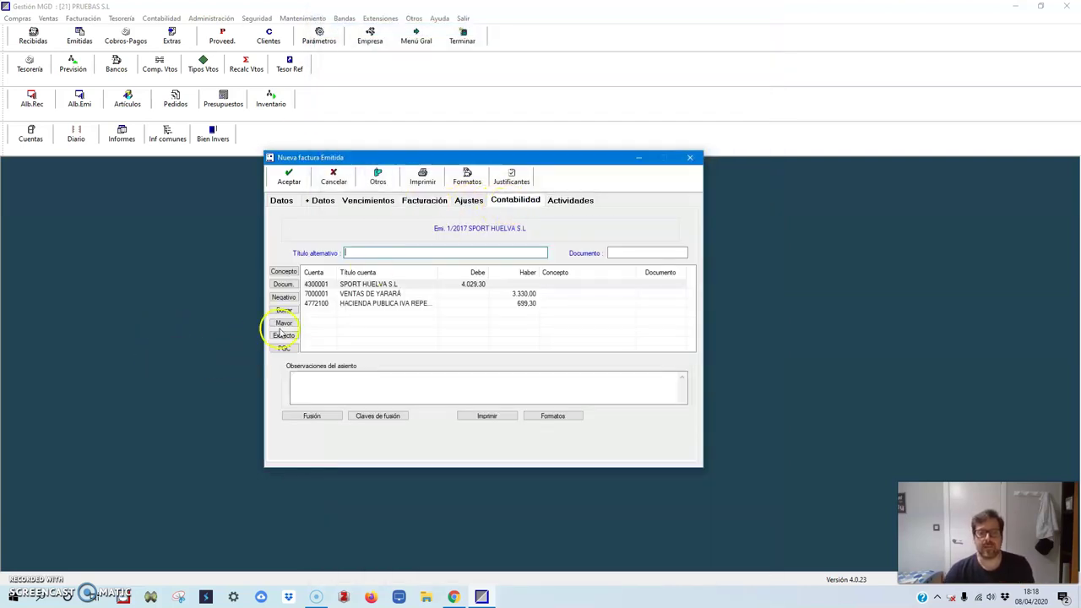
Step: Start an Ajustes adjustment on account 700.2 (VENTAS DE BELCHER), then cancel it
left_click(462, 203)
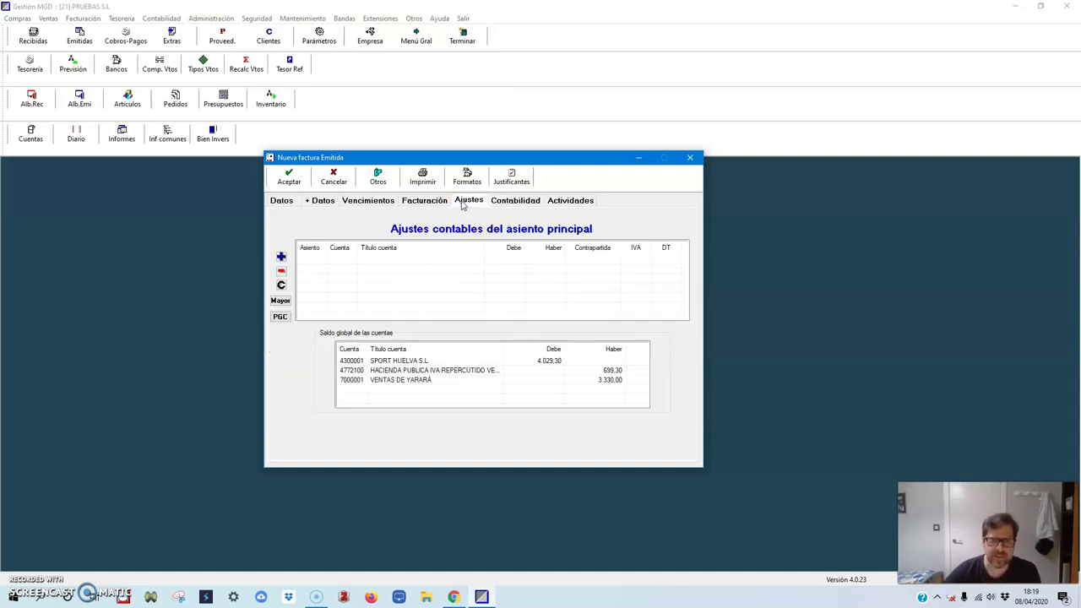
left_click(374, 383)
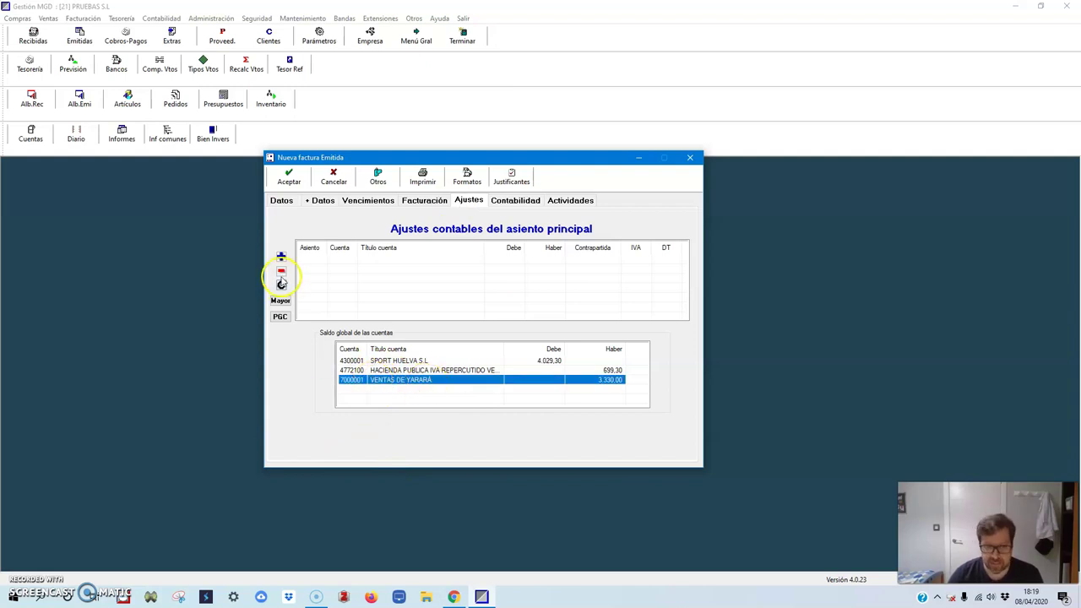
left_click(282, 257)
type("700.")
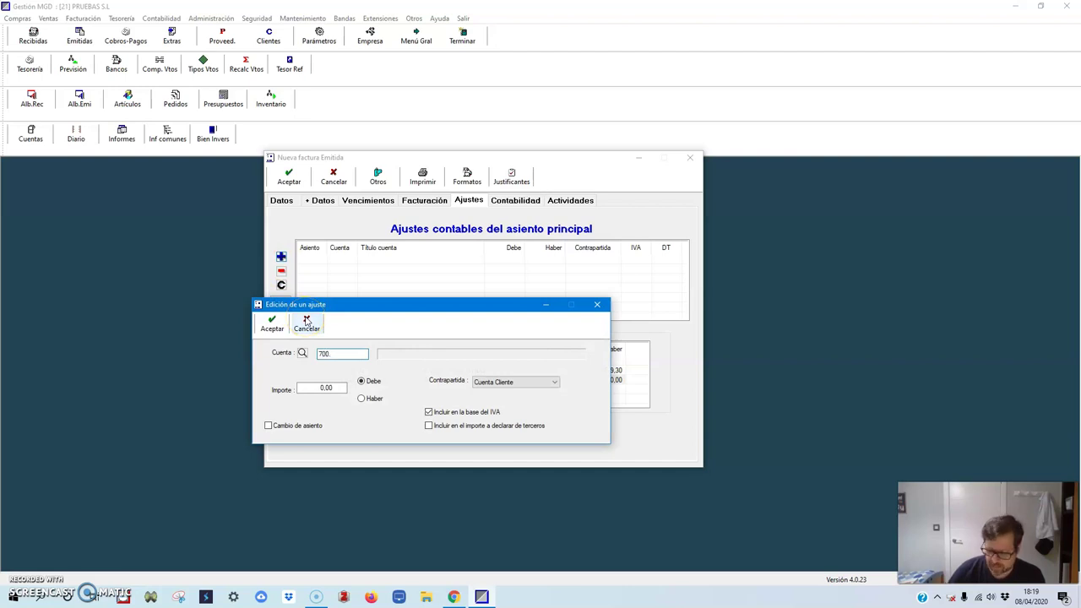
type("2")
key("Return")
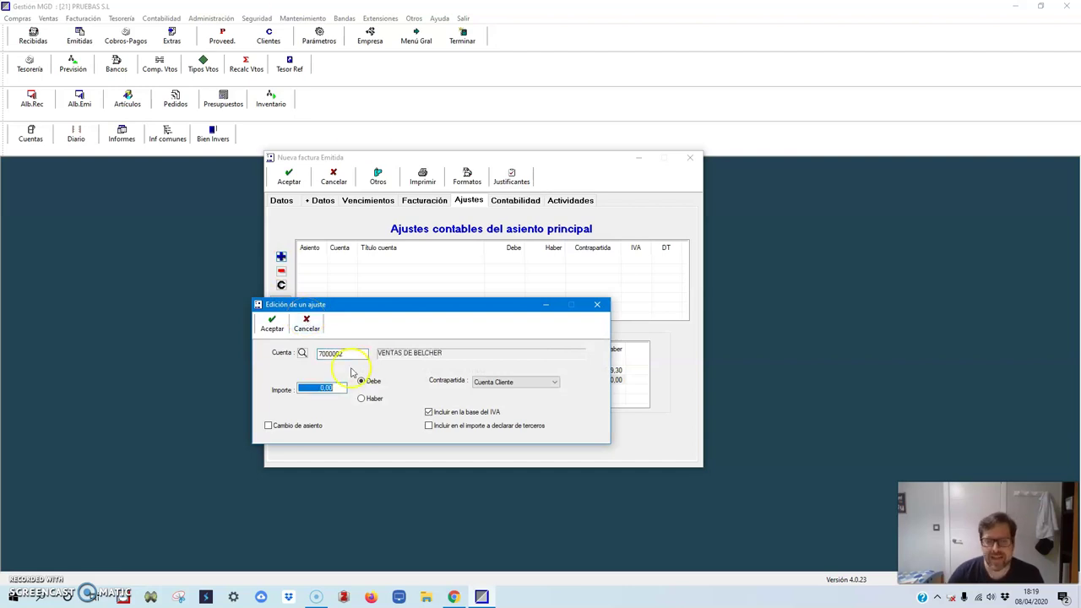
left_click_drag(375, 304, 758, 203)
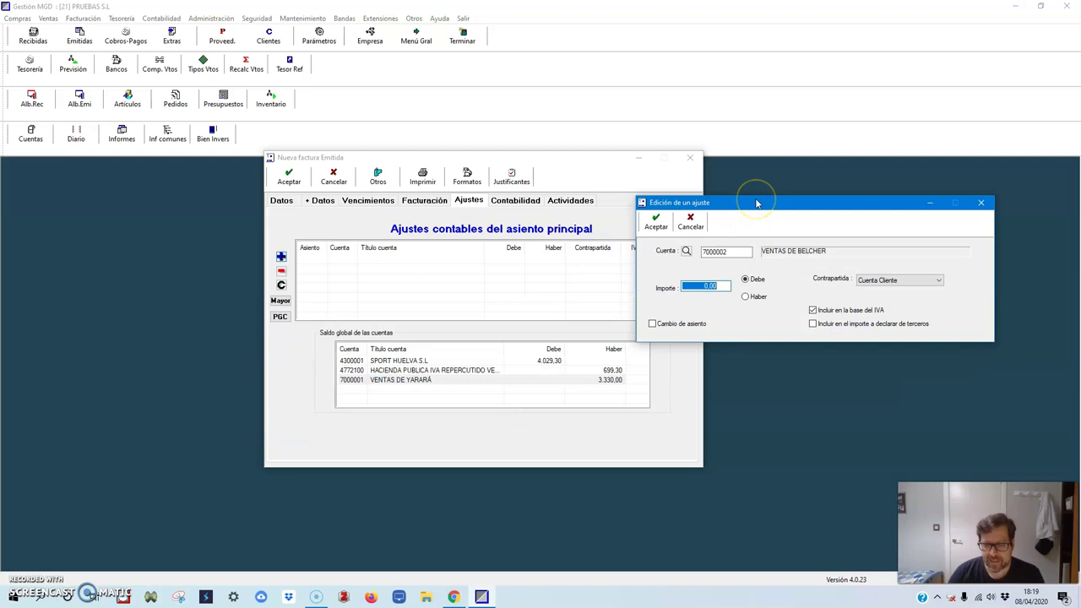
left_click(688, 224)
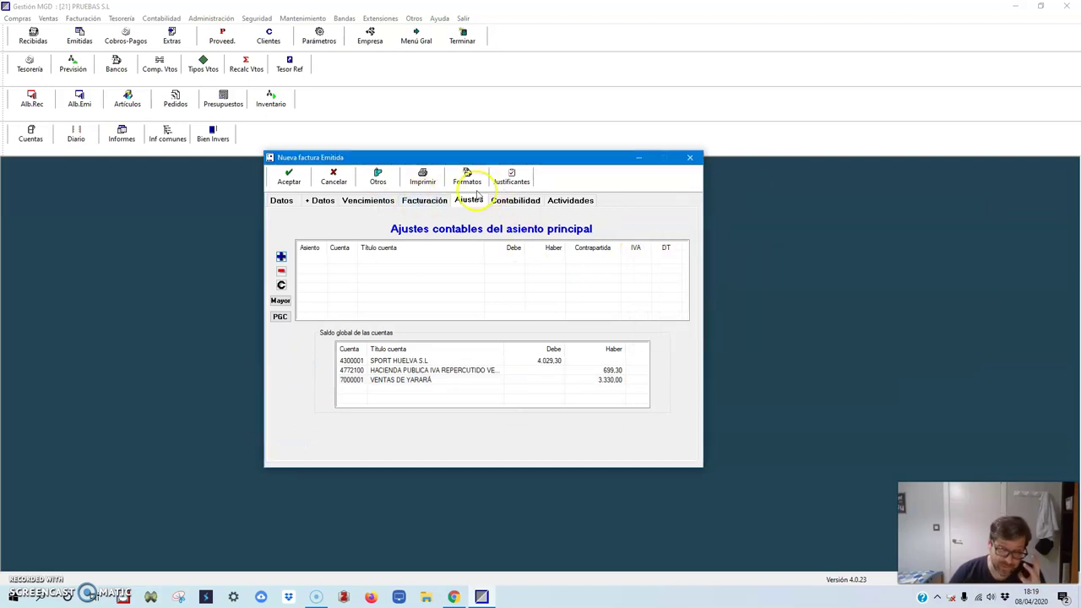
Step: Reopen linked delivery note 1/2017 from Facturación to review its lines, then close it
left_click(432, 203)
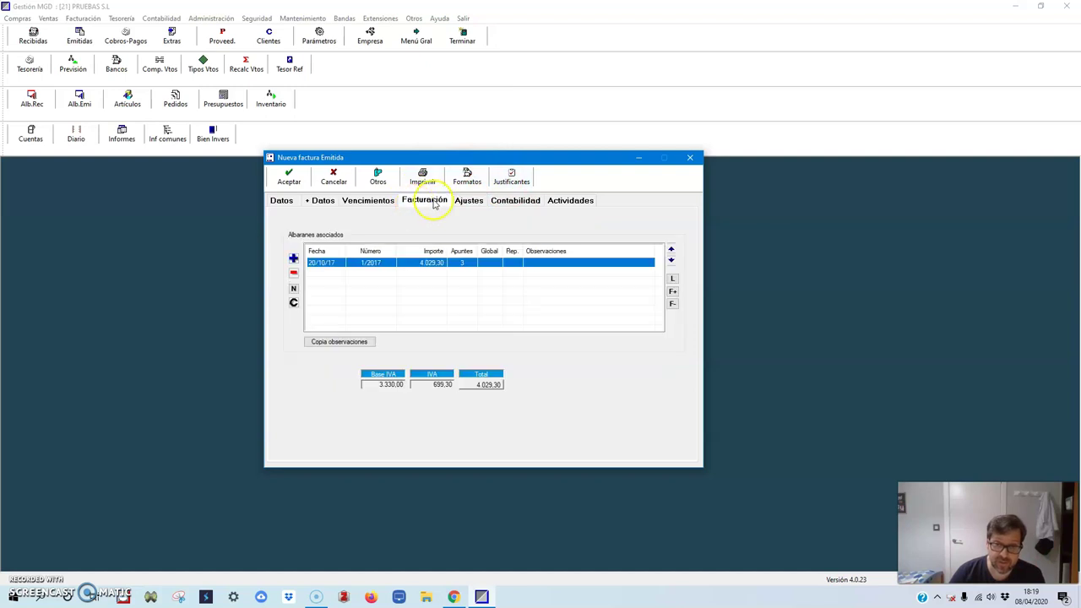
double_click(370, 264)
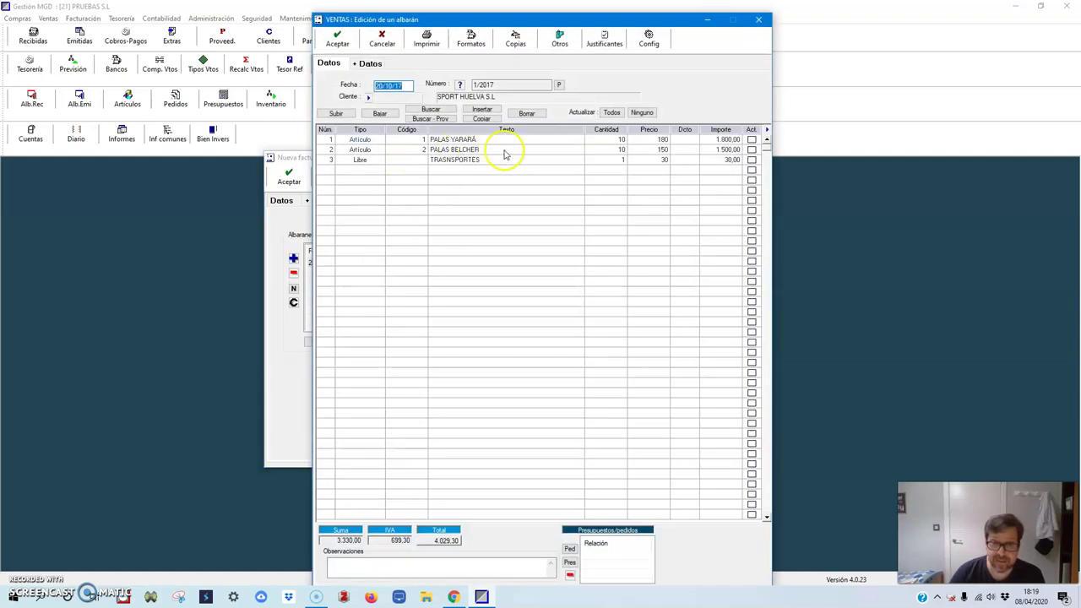
left_click(337, 39)
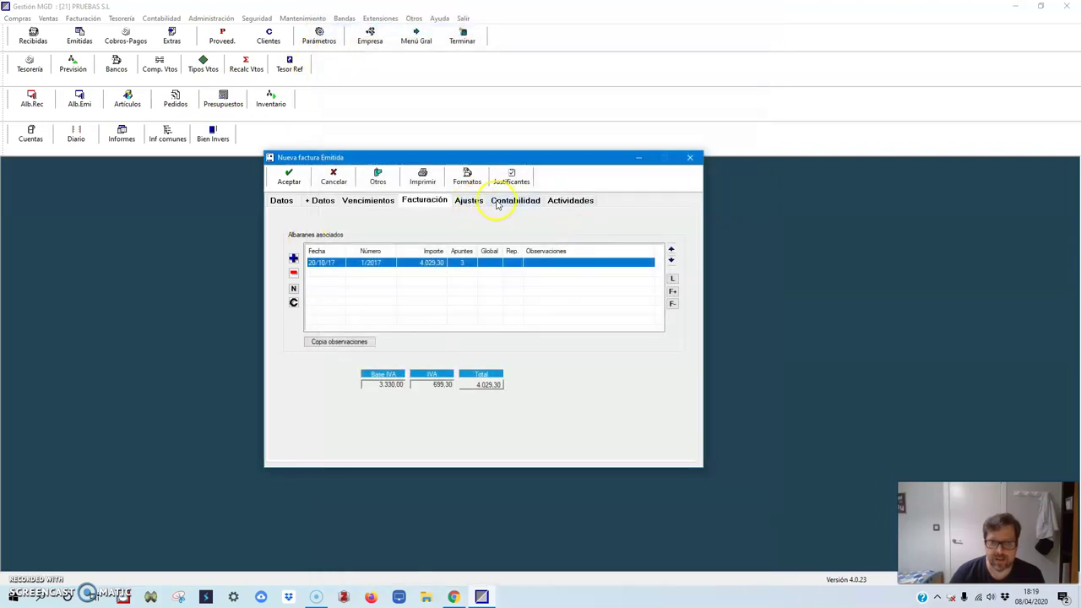
Step: Add an adjustment on account 7000002 for 1.500,00 on the Haber side
left_click(467, 202)
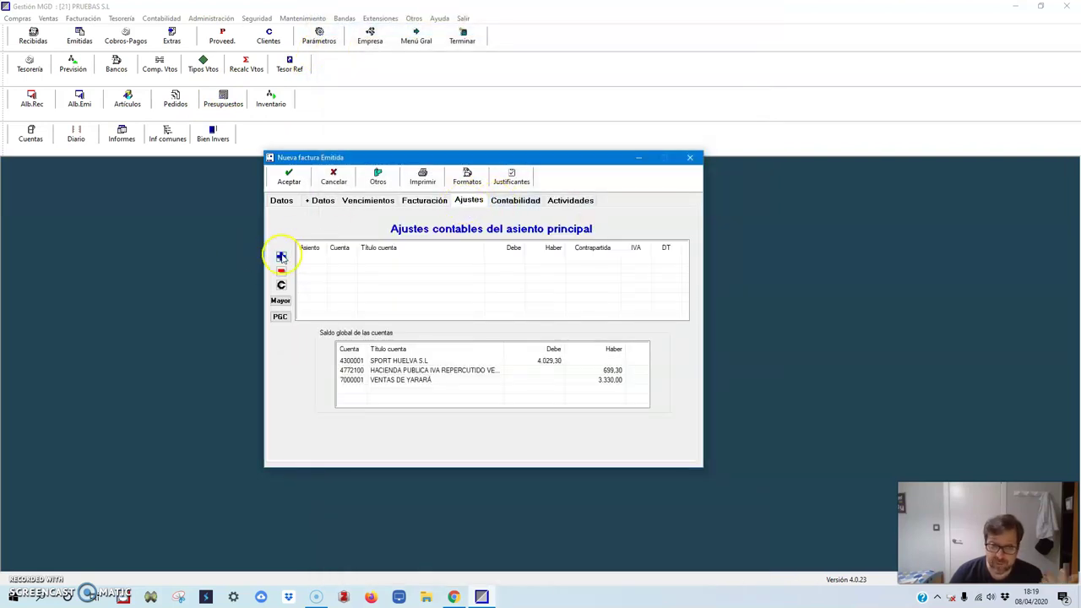
left_click(282, 256)
type("700.2")
key("Return")
type("1500")
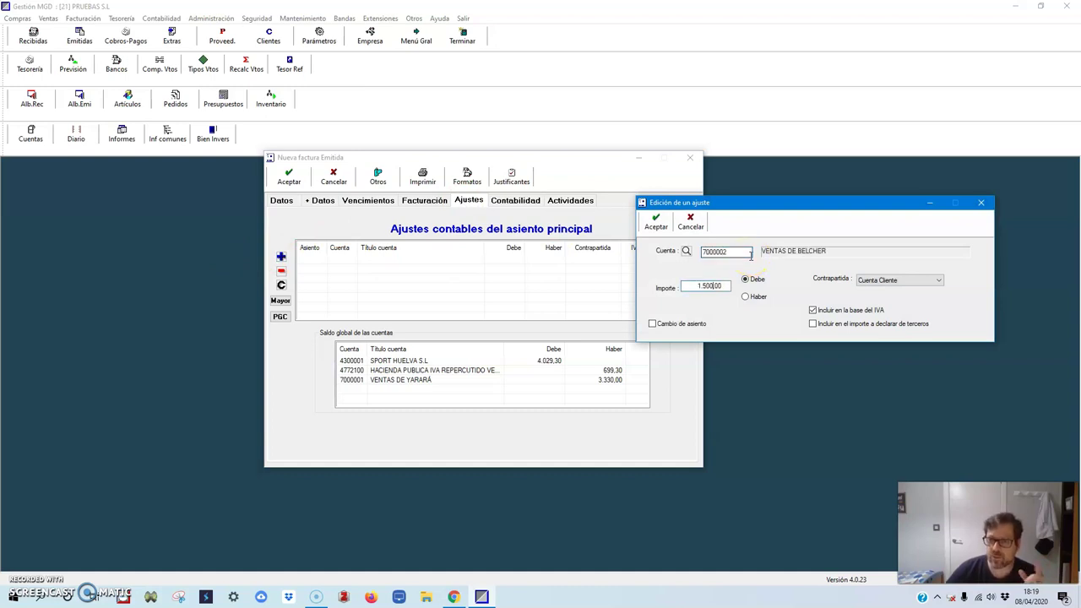
left_click(747, 297)
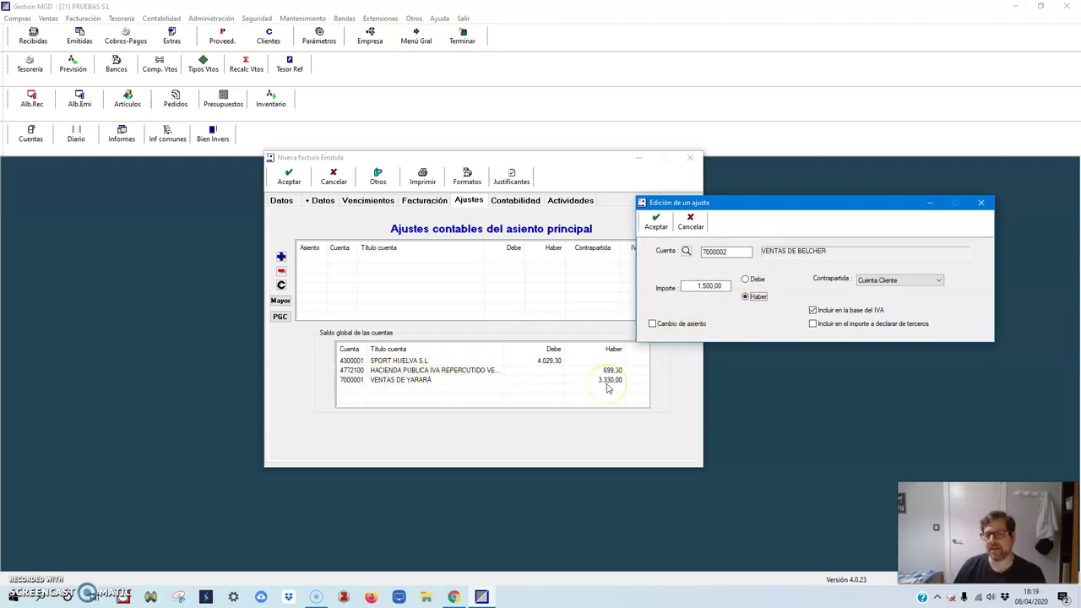
Step: Check the 7000002 account and 1.500,00 amount, set Contrapartida to Cuenta de Ingreso, and accept
left_click(721, 251)
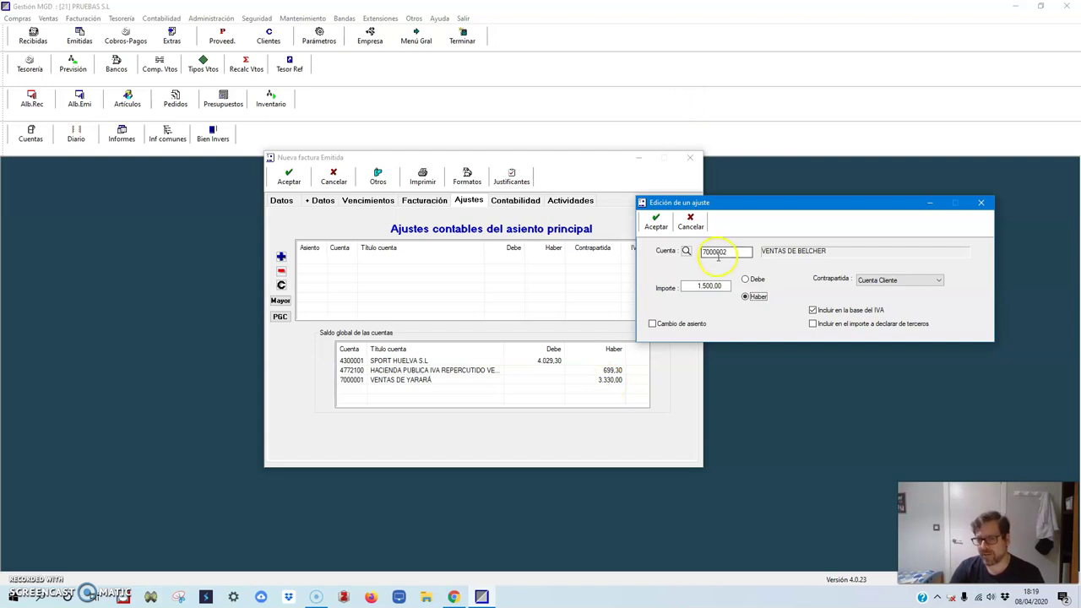
left_click(720, 252)
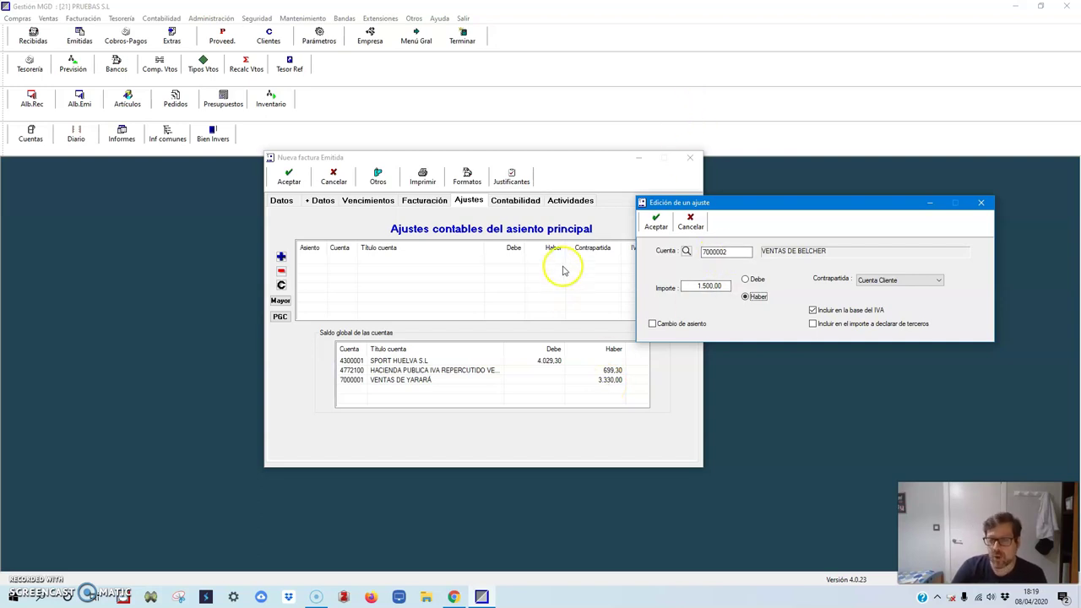
left_click(710, 286)
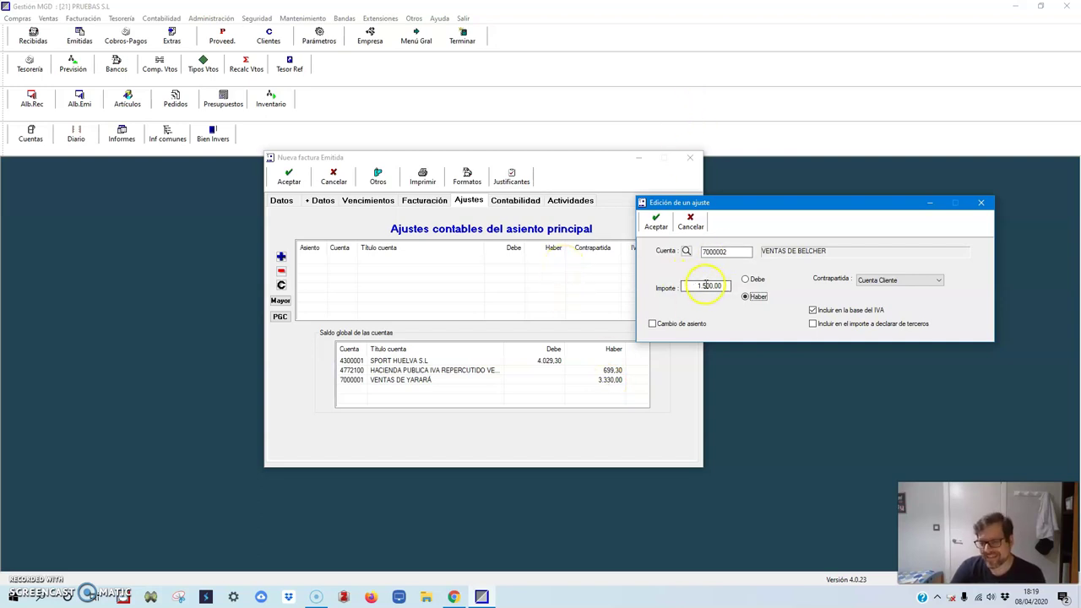
left_click(722, 285)
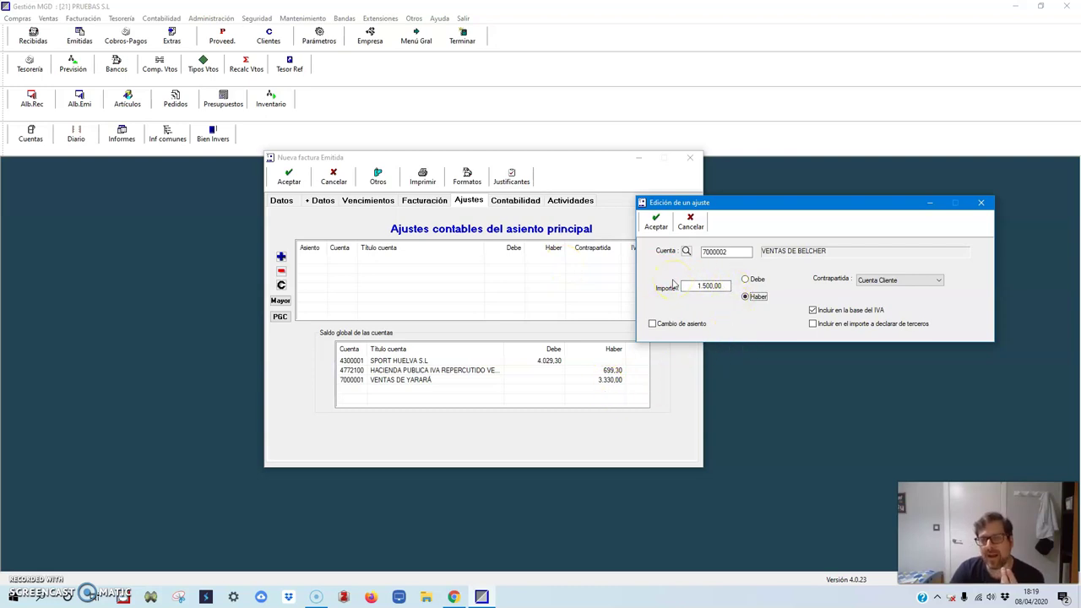
left_click(710, 285)
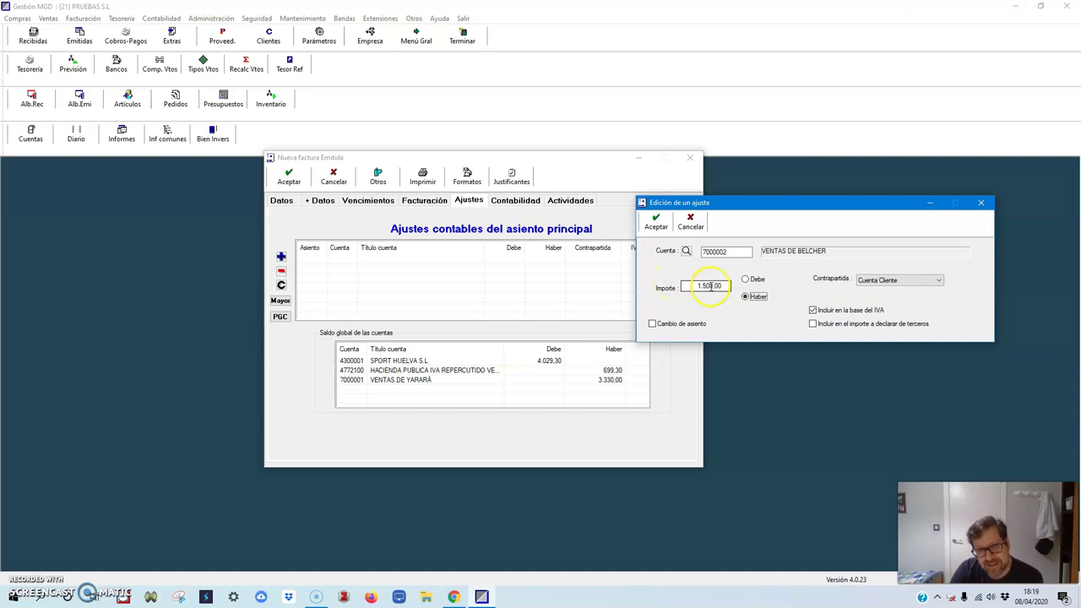
left_click(937, 282)
left_click(891, 302)
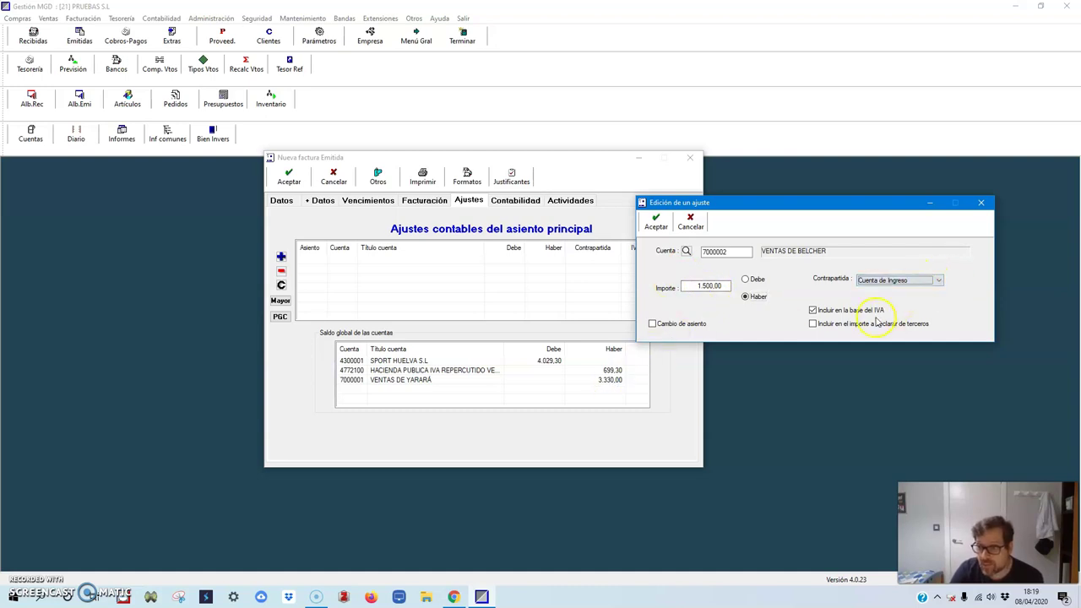
left_click(702, 287)
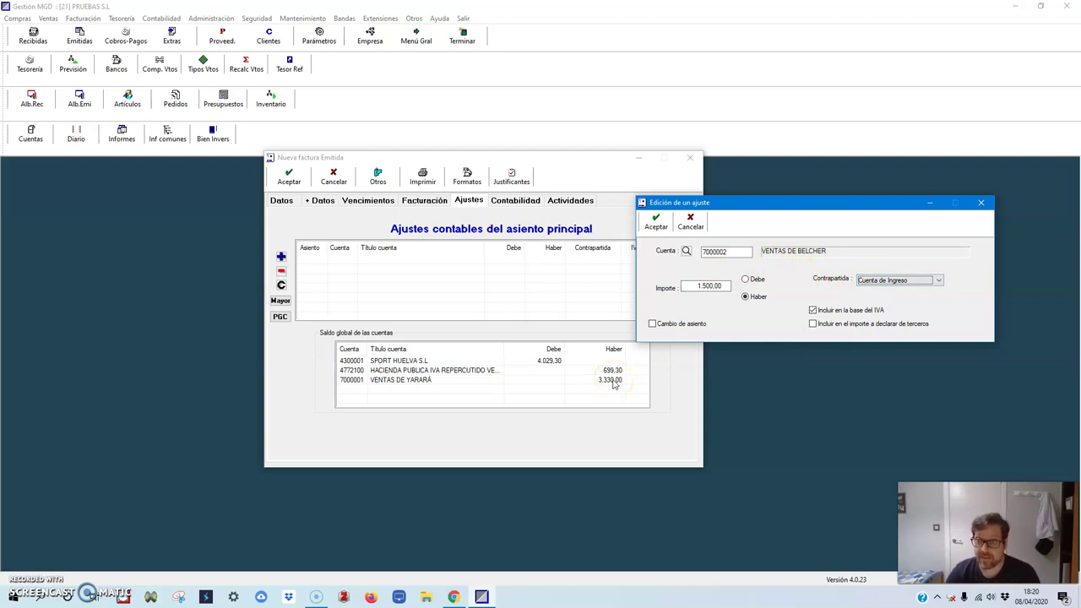
left_click(656, 223)
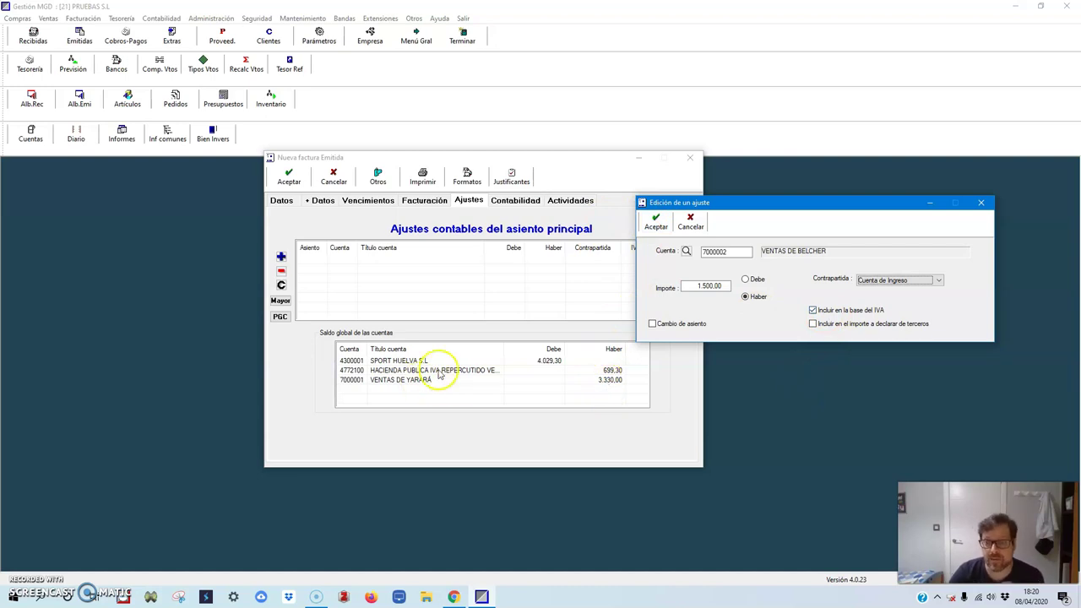
left_click(655, 222)
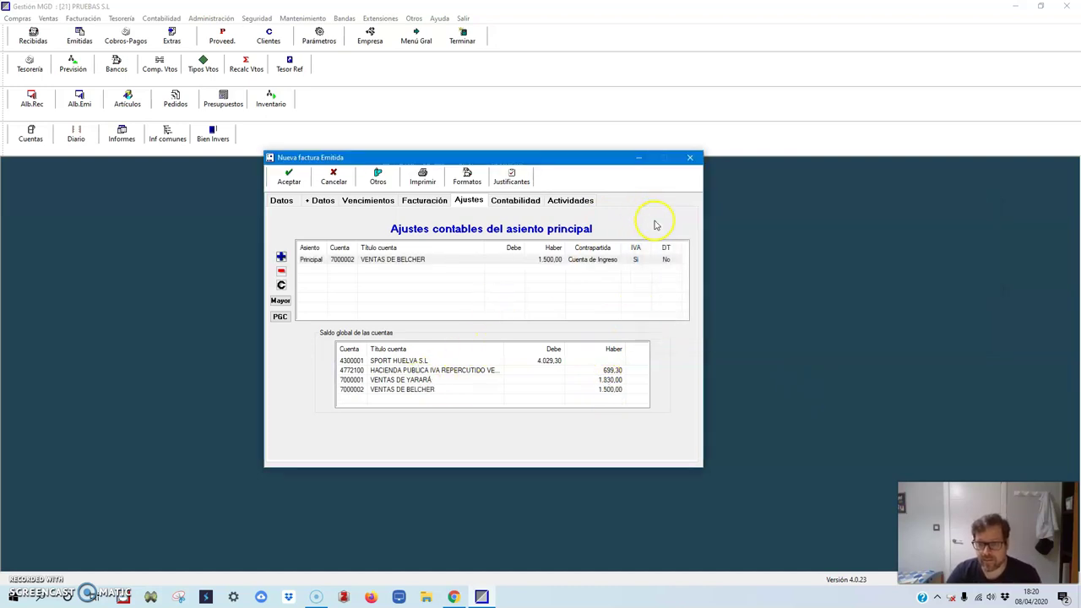
Step: Compare the VENTAS DE YARARÁ and VENTAS DE BELCHER balance lines
left_click(608, 380)
key("Down")
key("Up")
key("Down")
key("Up")
key("Down")
key("Up")
key("Down")
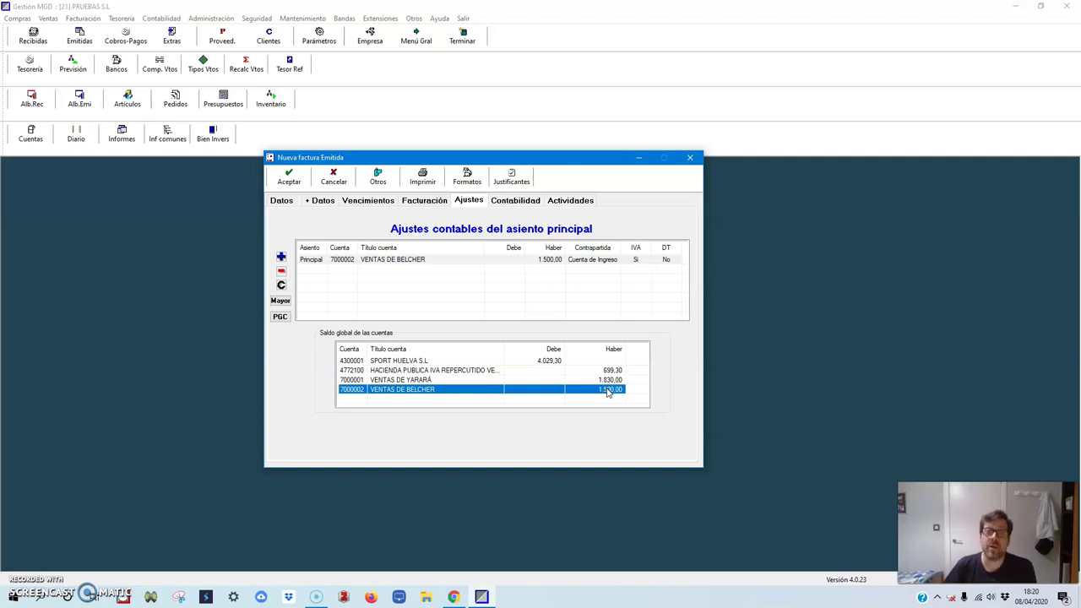
Step: Start a new adjustment on account 7590000 for 30,00 on the Haber side
left_click(282, 257)
type("759")
key("Tab")
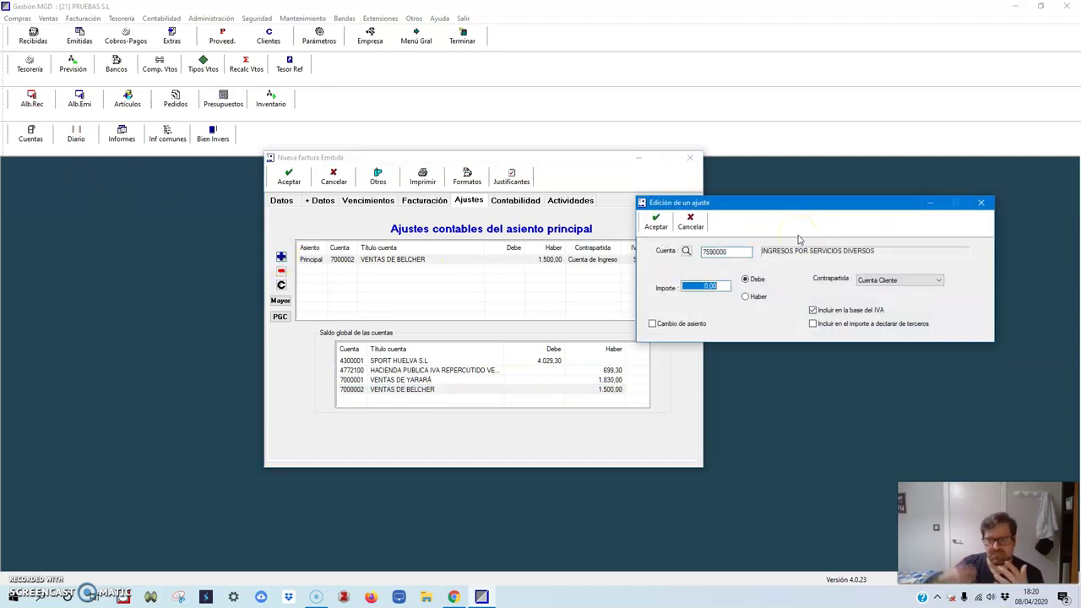
type("30")
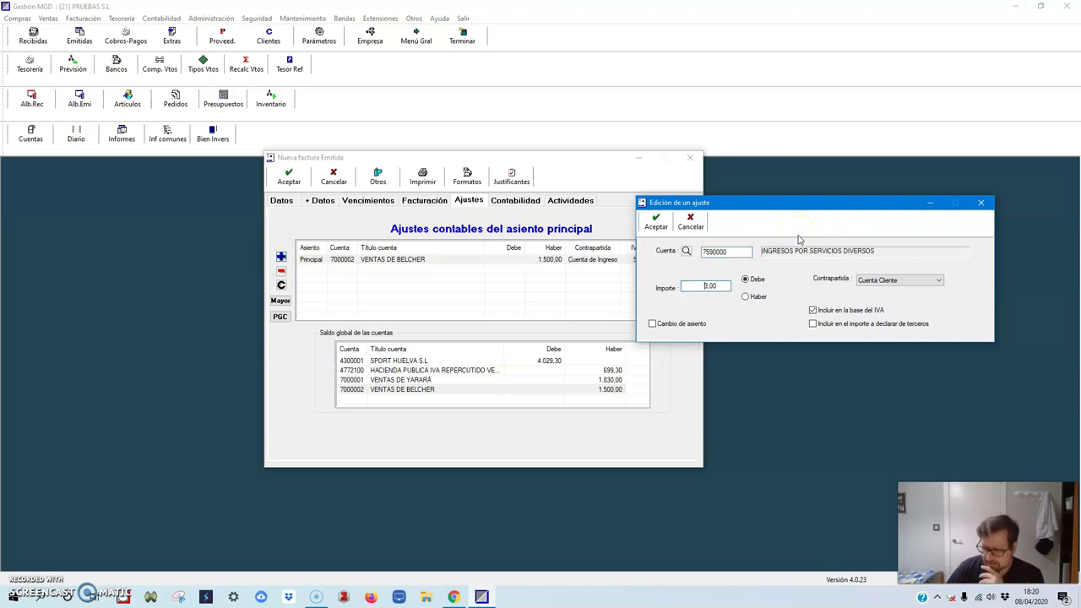
left_click(762, 298)
Step: Set the 30,00 adjustment's Contrapartida to Cuenta de Ingreso and accept it
left_click(939, 280)
left_click(917, 296)
left_click(925, 281)
left_click(913, 302)
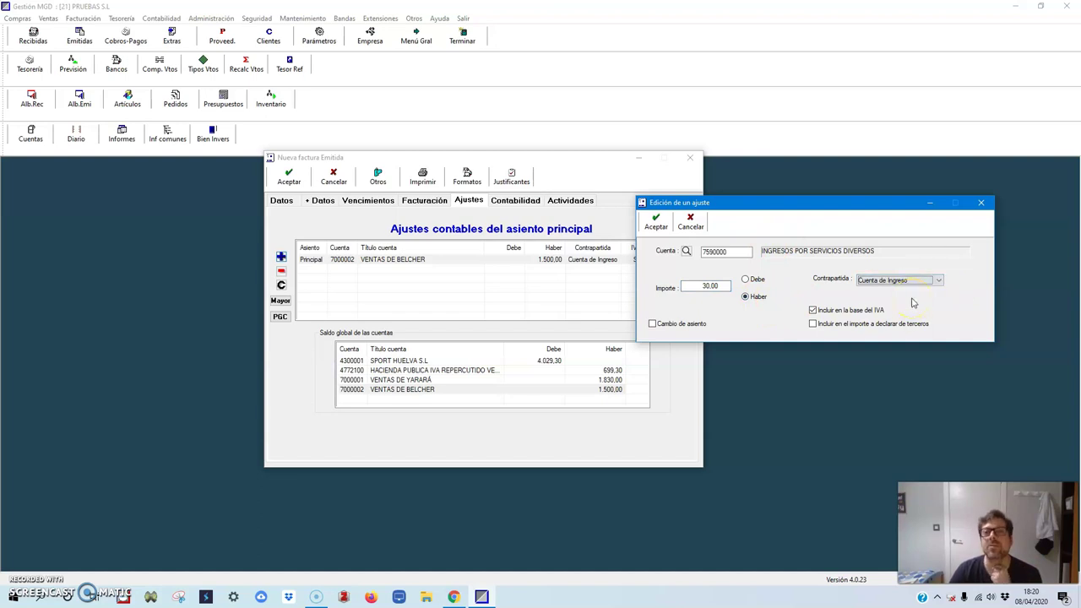
left_click(608, 382)
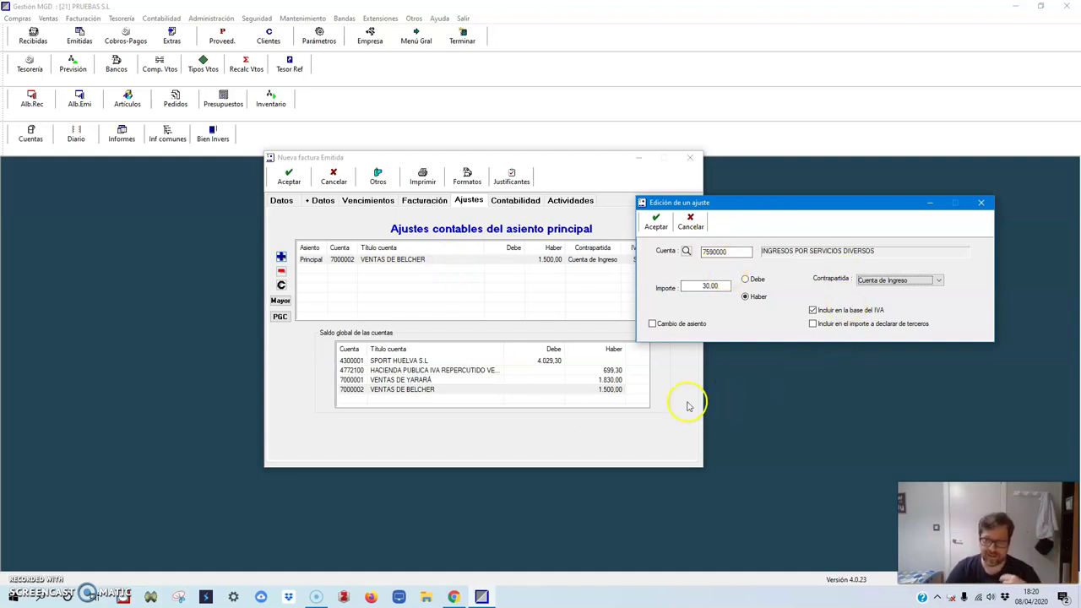
left_click(656, 223)
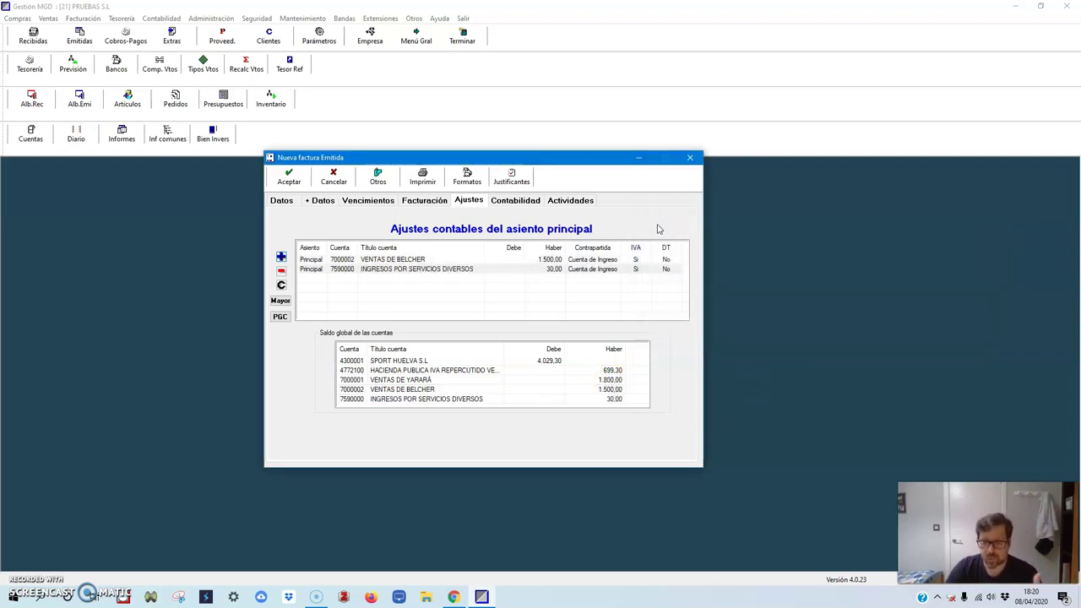
left_click(614, 401)
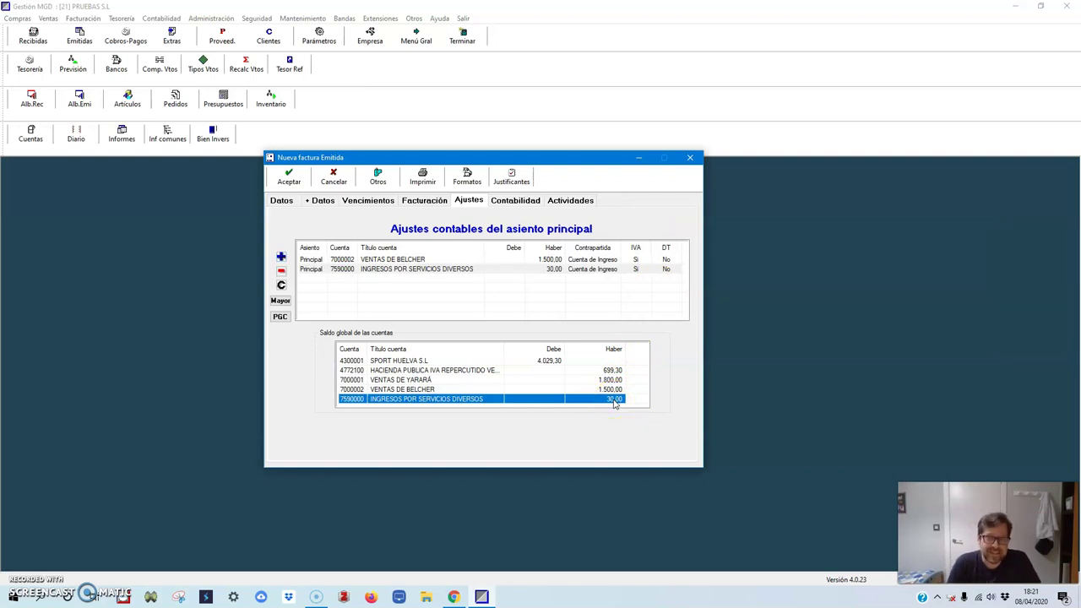
Step: Review the BELCHER, services income and HACIENDA PUBLICA IVA entry lines, then start another adjustment
left_click(517, 201)
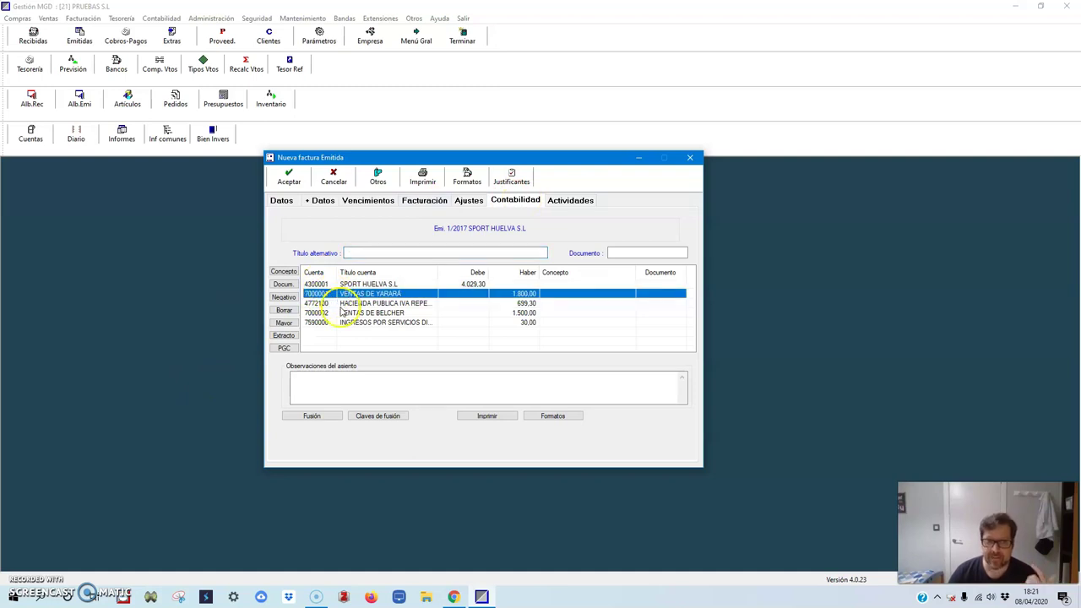
left_click(341, 313)
left_click(346, 324)
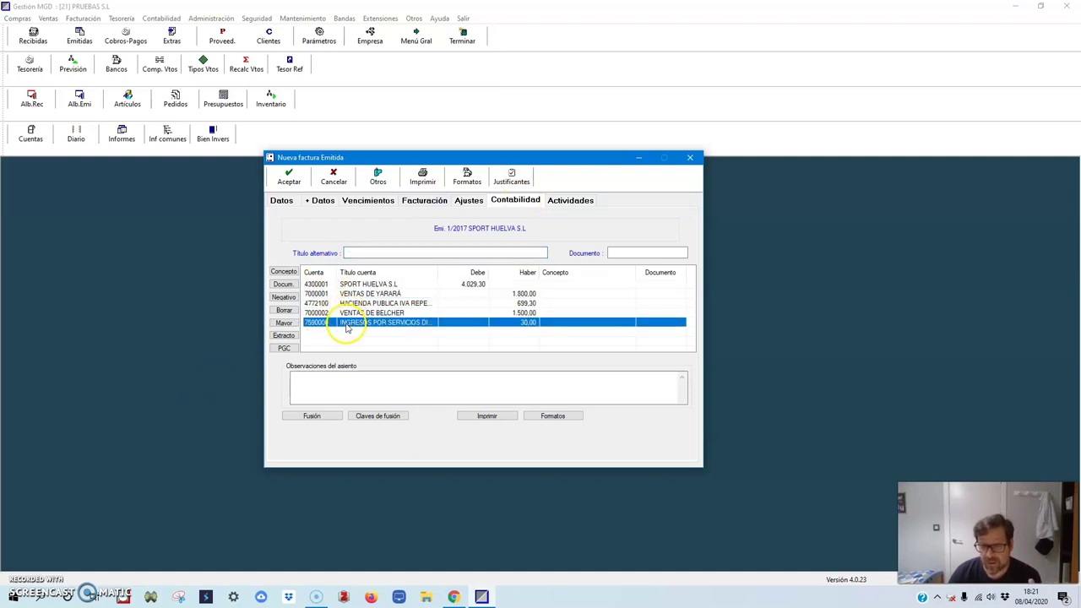
left_click(390, 304)
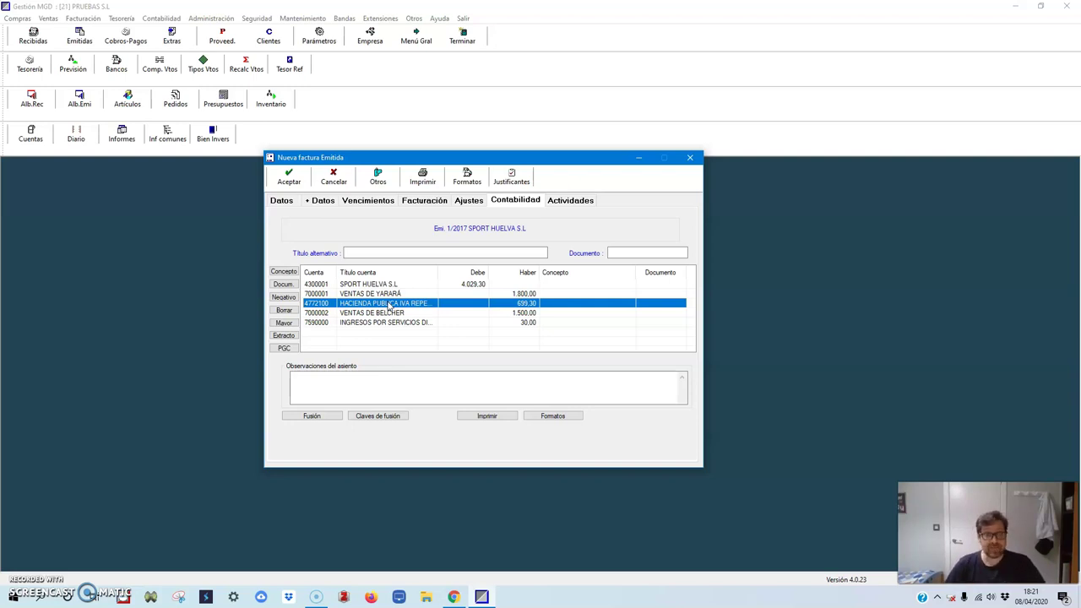
left_click(469, 200)
left_click(281, 256)
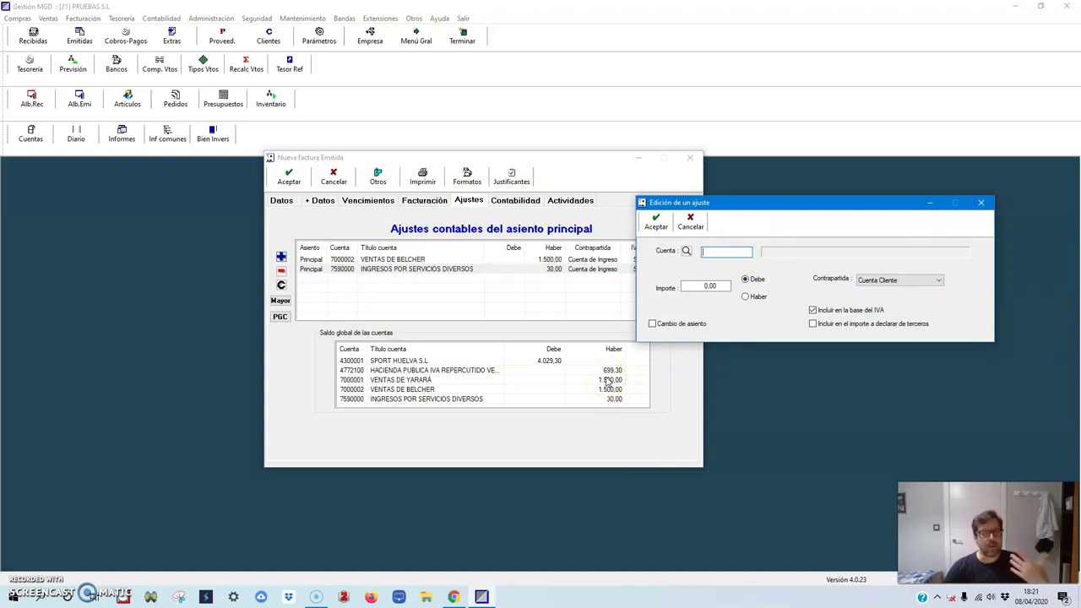
Step: Discard the empty adjustment after the 'Es necesario indicar una cuenta' error
left_click(656, 221)
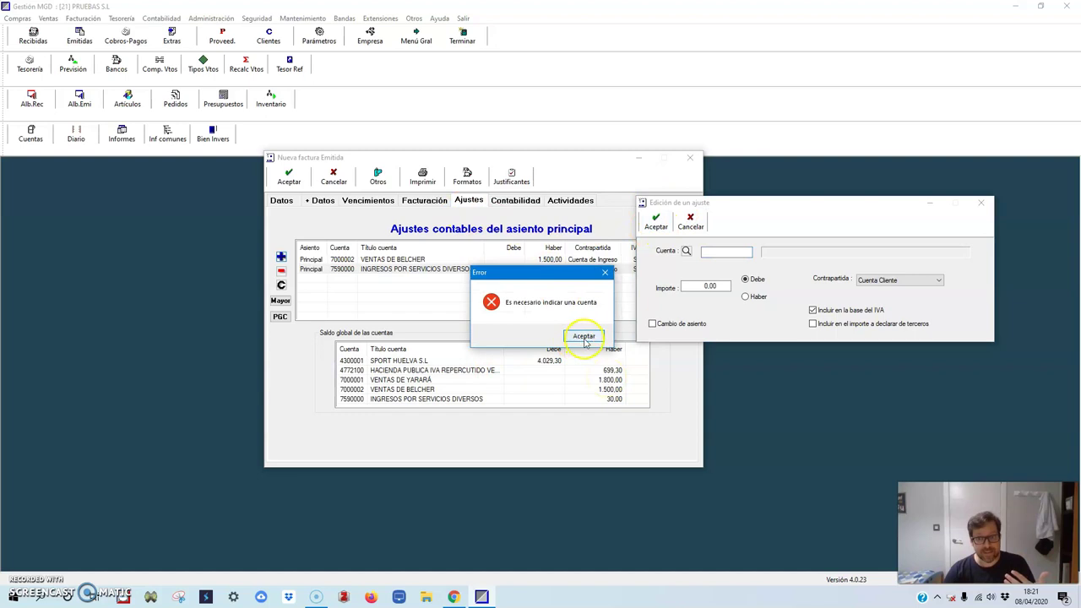
left_click(584, 336)
left_click(690, 225)
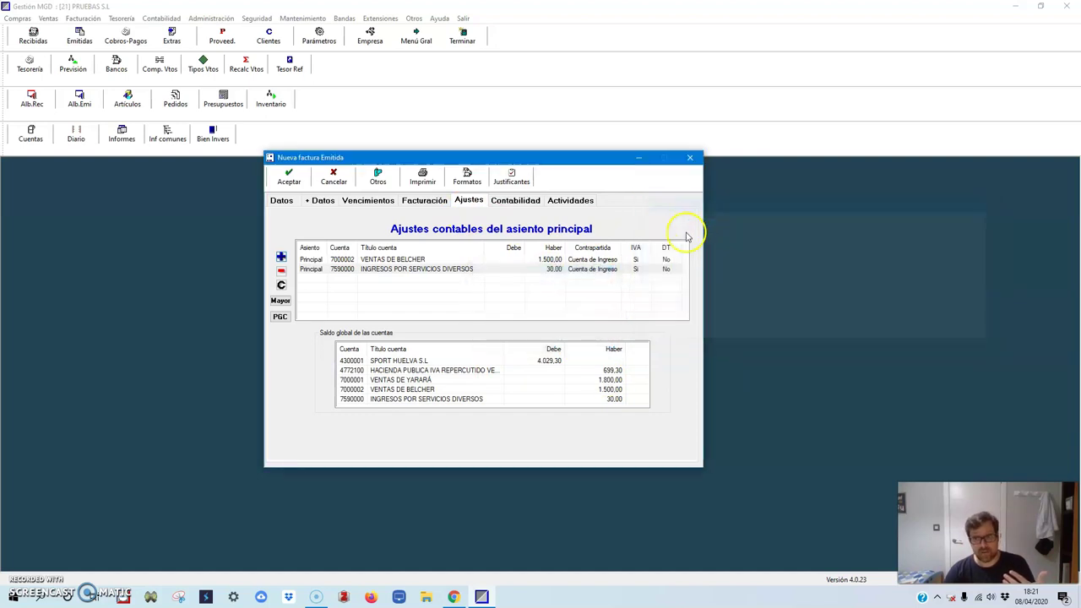
Step: Inspect the two adjustments and the SPORT HUELVA, IVA, YARARÁ and BELCHER balances
left_click(410, 261)
left_click(415, 270)
left_click(417, 273)
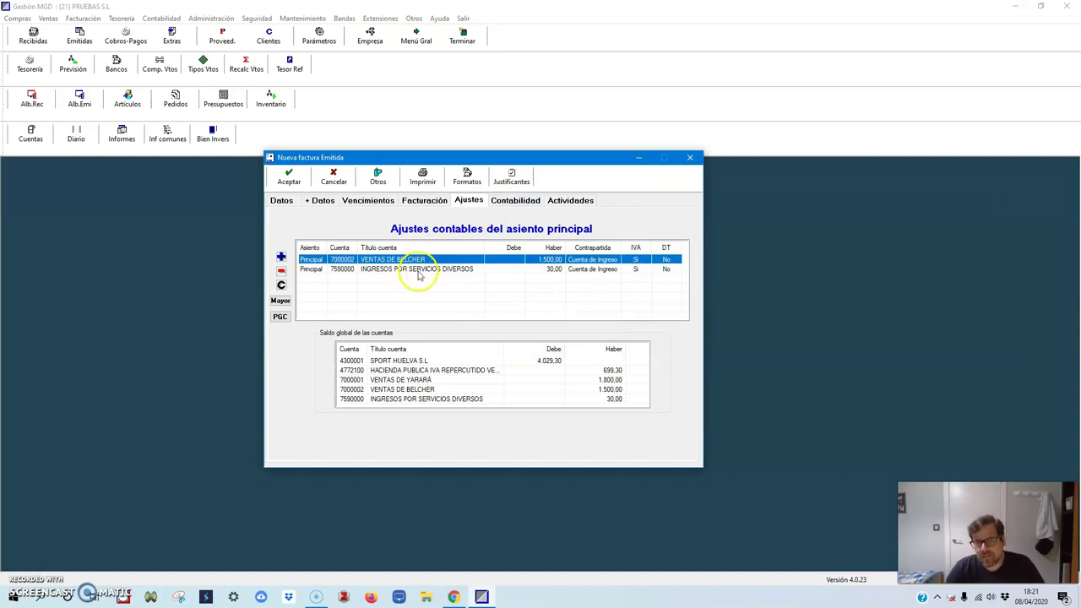
left_click(407, 361)
left_click(408, 370)
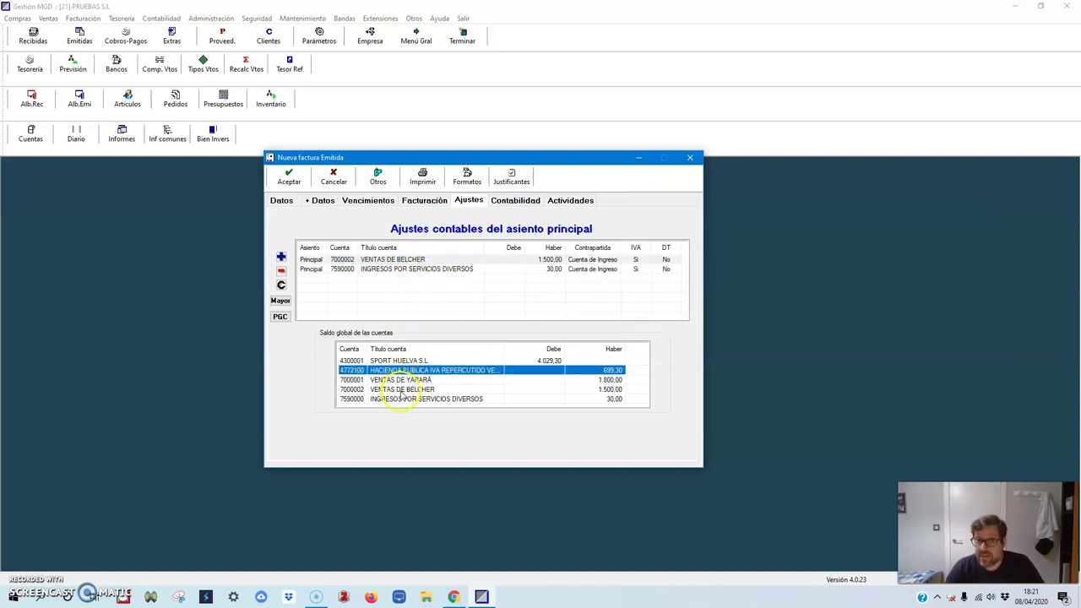
left_click(608, 381)
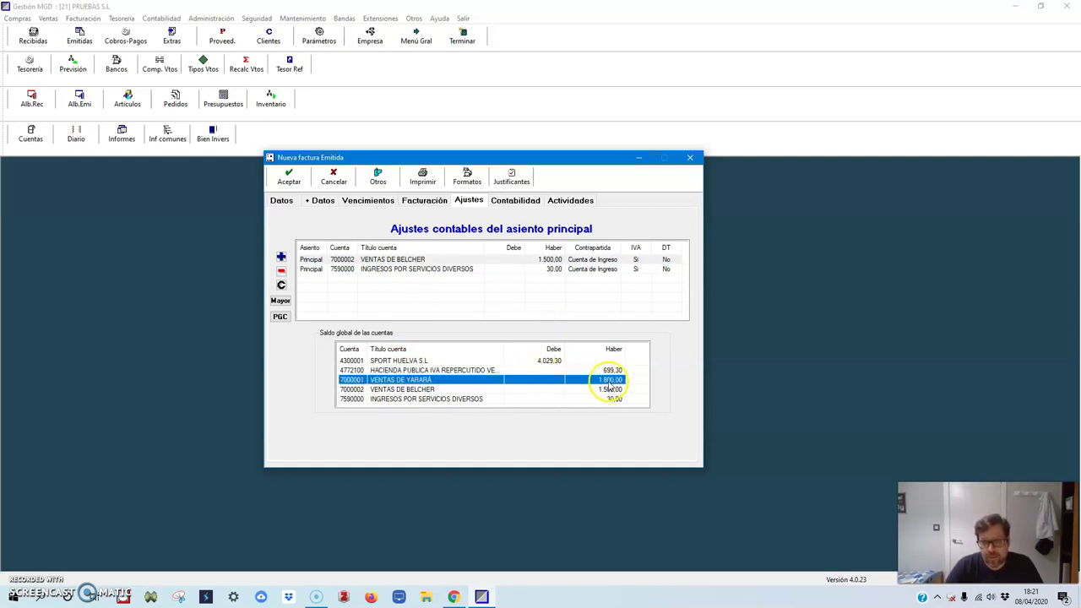
left_click(610, 389)
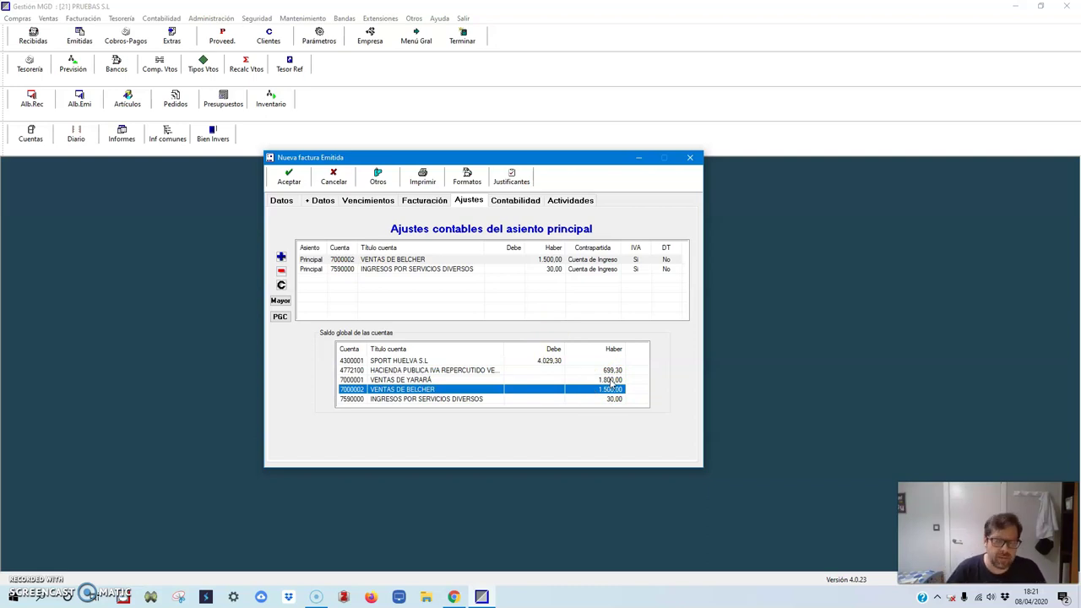
Step: Save invoice 1/2017, skip the new-invoice prompt, and view it as Diario entry 15
left_click(509, 201)
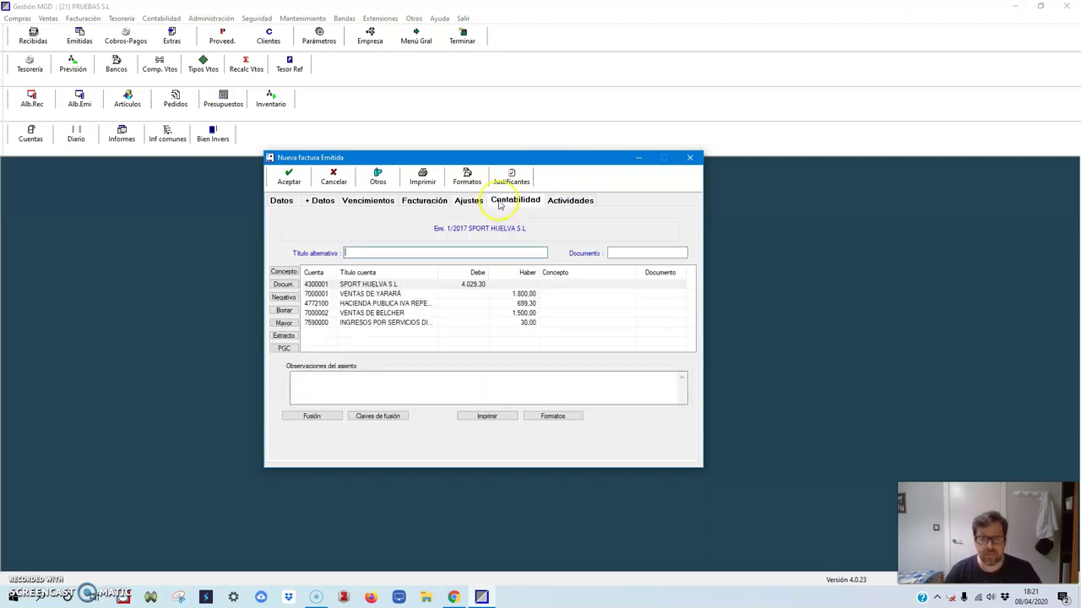
left_click(282, 203)
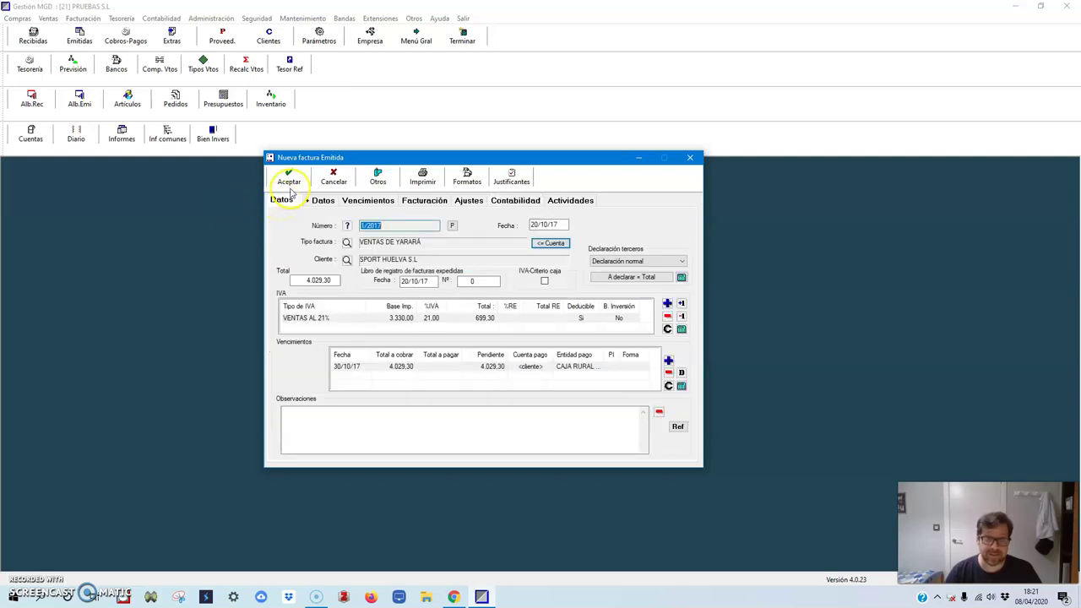
left_click(290, 179)
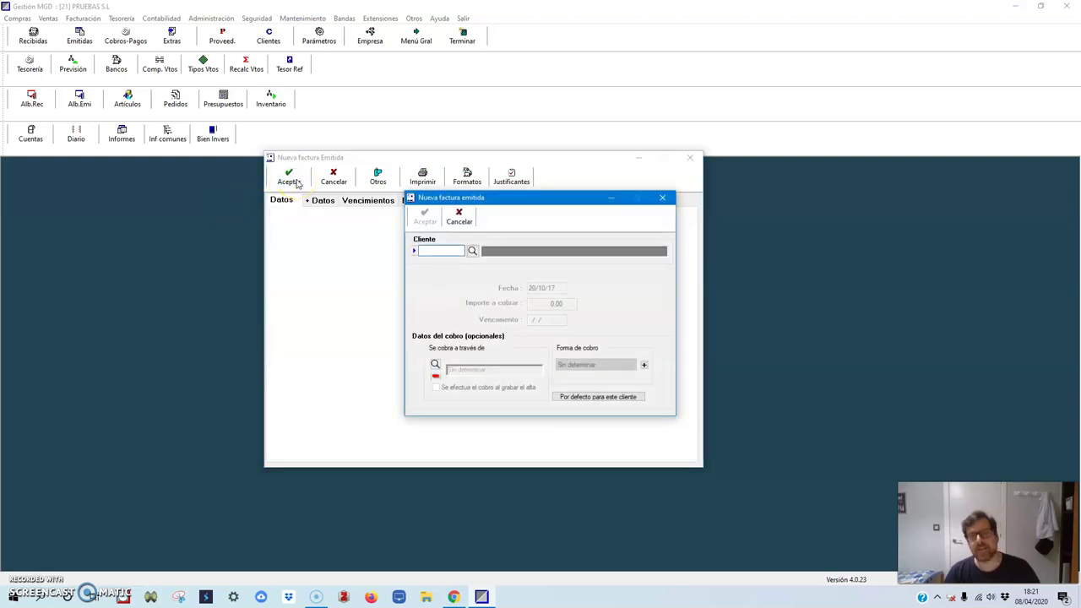
left_click(459, 215)
key("Escape")
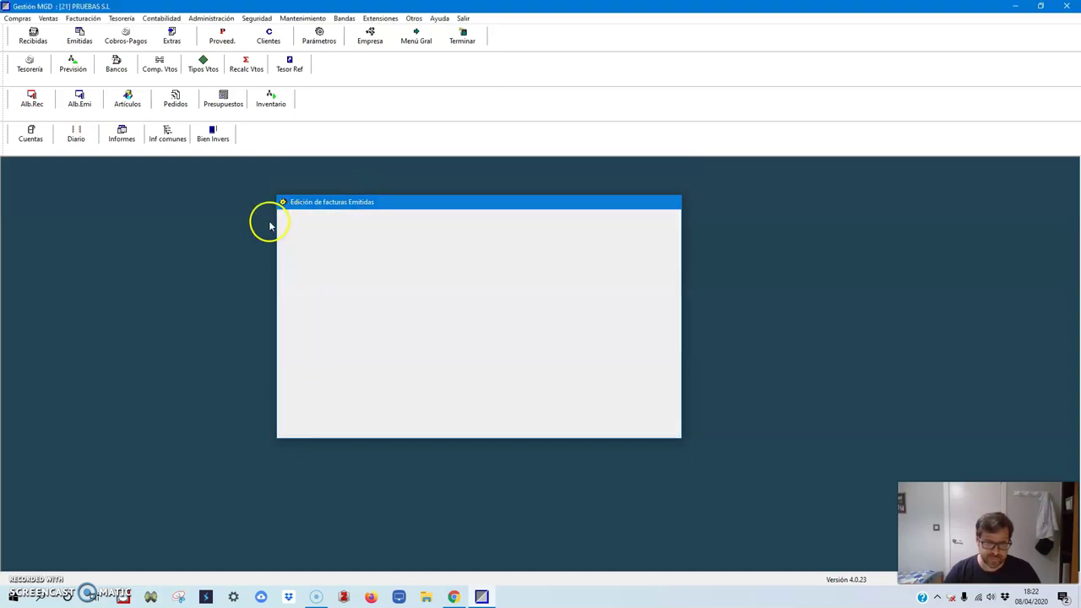
left_click(75, 134)
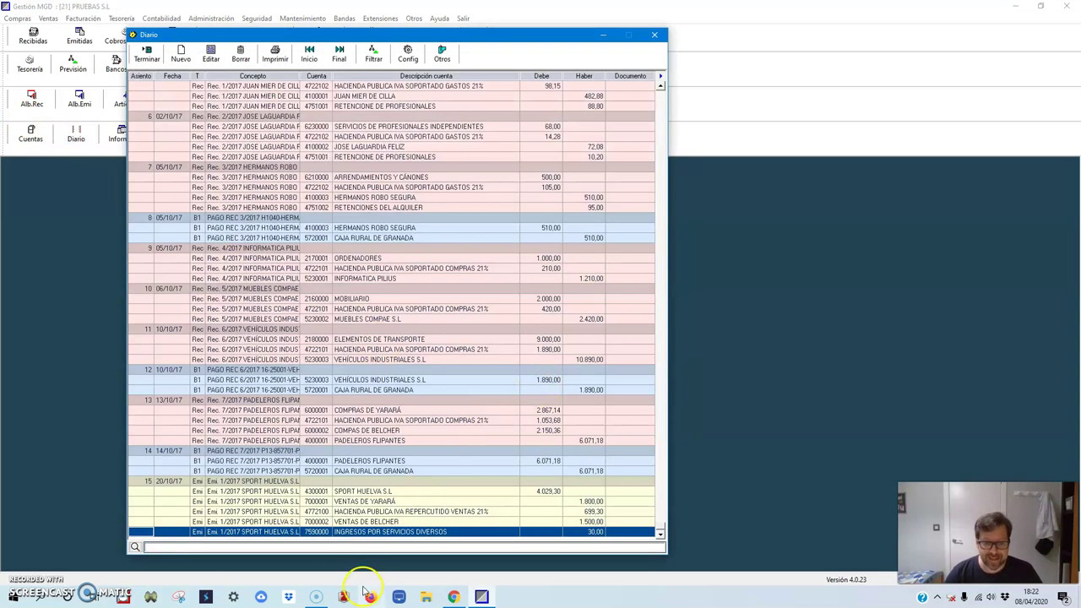
left_click(361, 491)
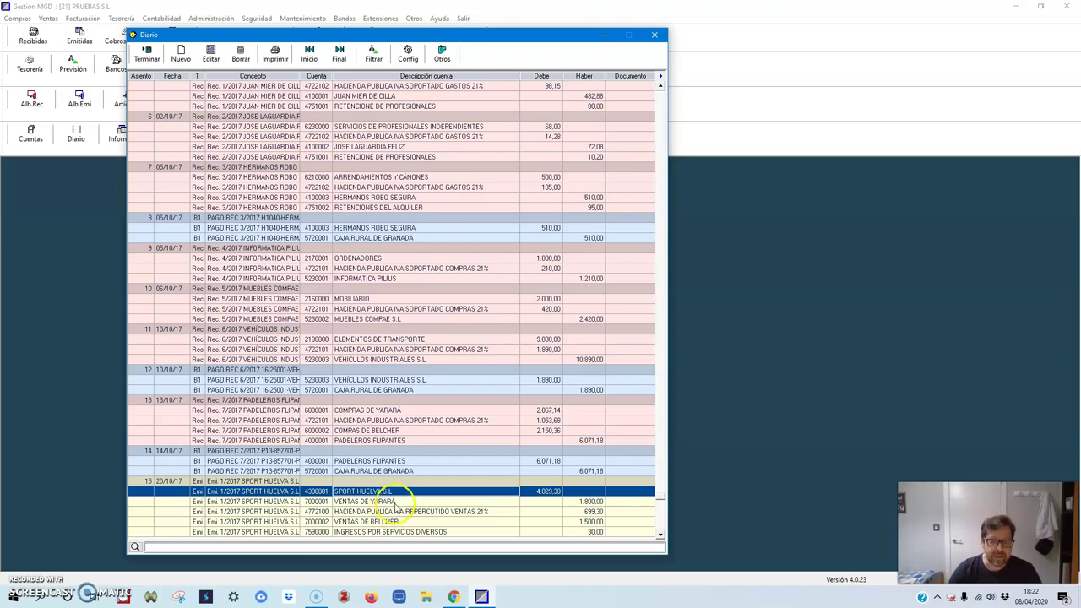
left_click(384, 502)
left_click(391, 512)
left_click(395, 532)
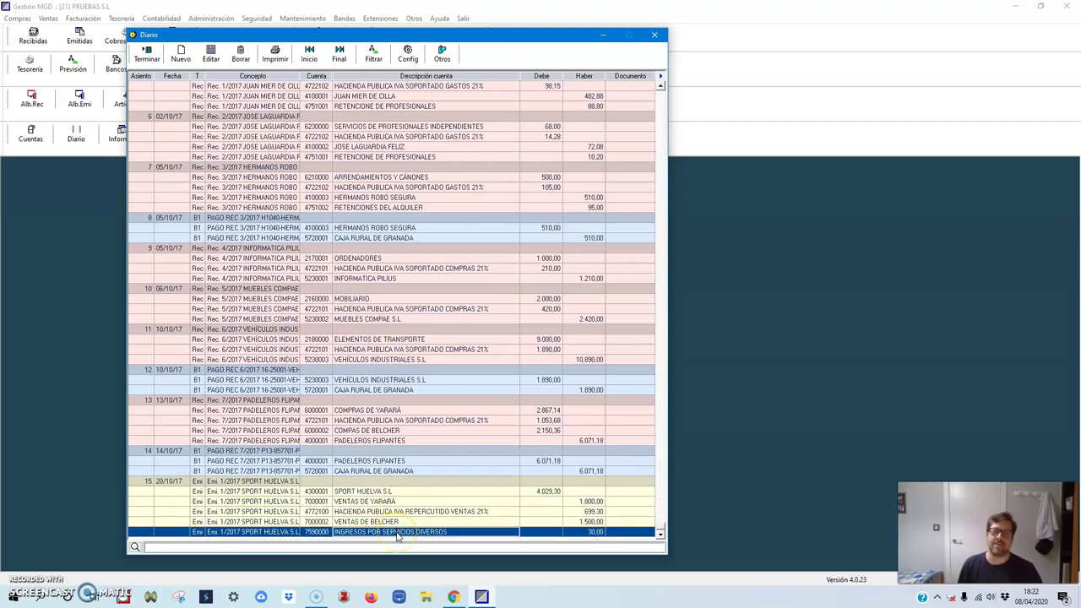